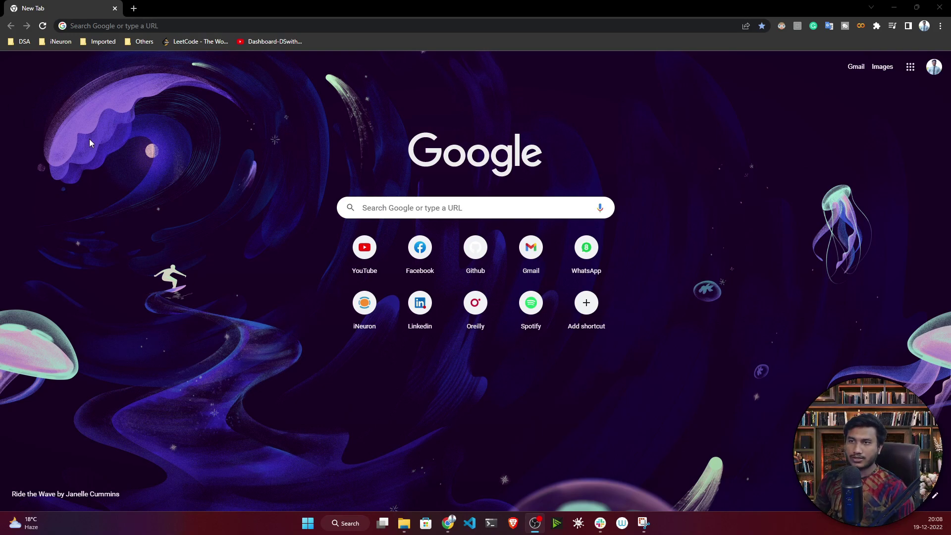
Step: Search Google for "udacity car simulator"
{"action": "left_click", "coordinate": [96, 28]}
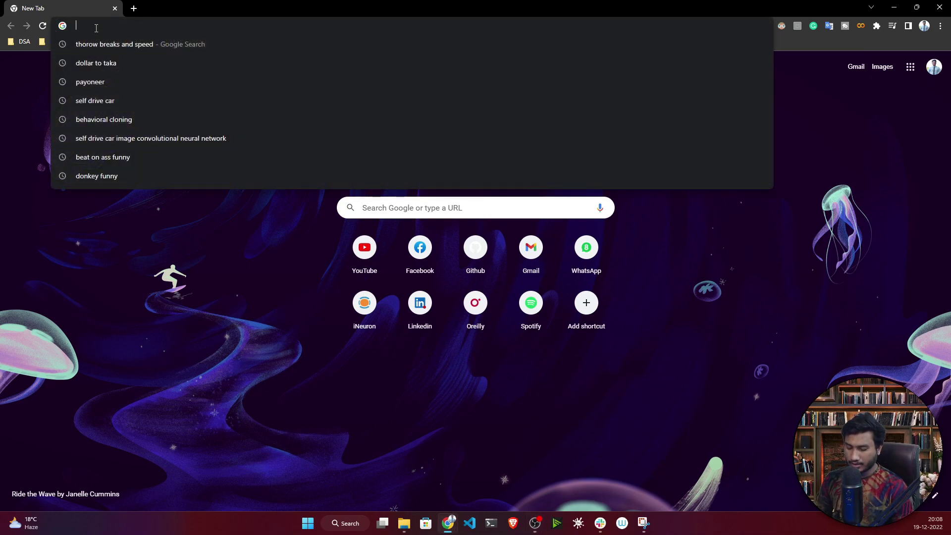
{"action": "type", "text": "uda"}
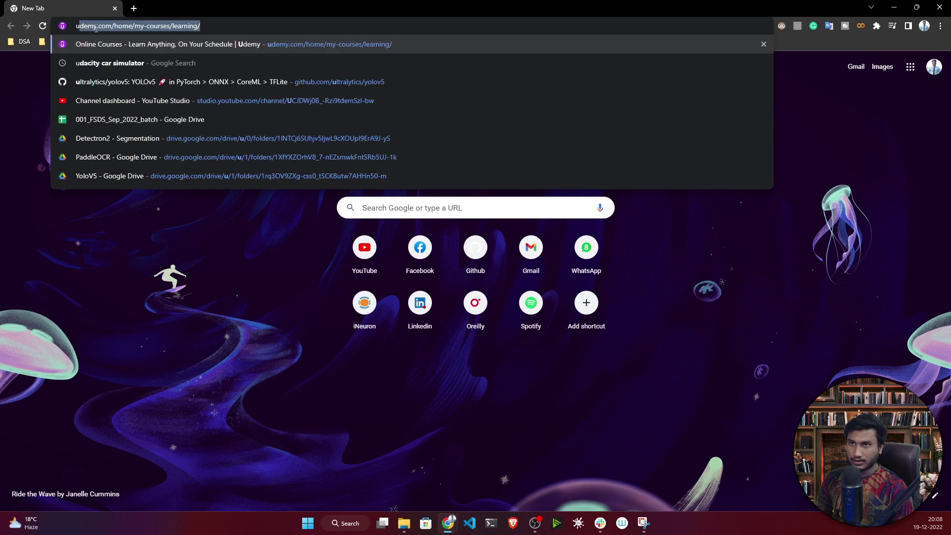
{"action": "type", "text": "ci"}
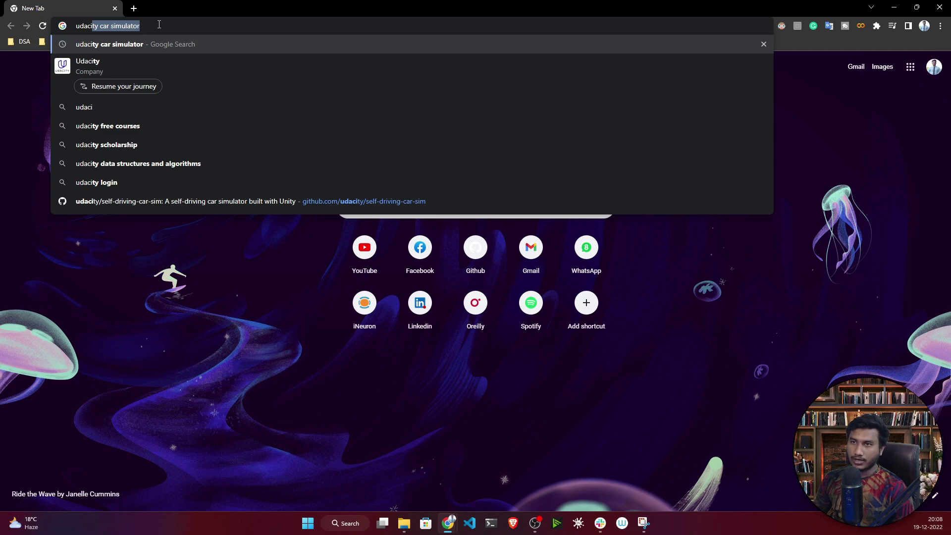
{"action": "key", "text": "Return"}
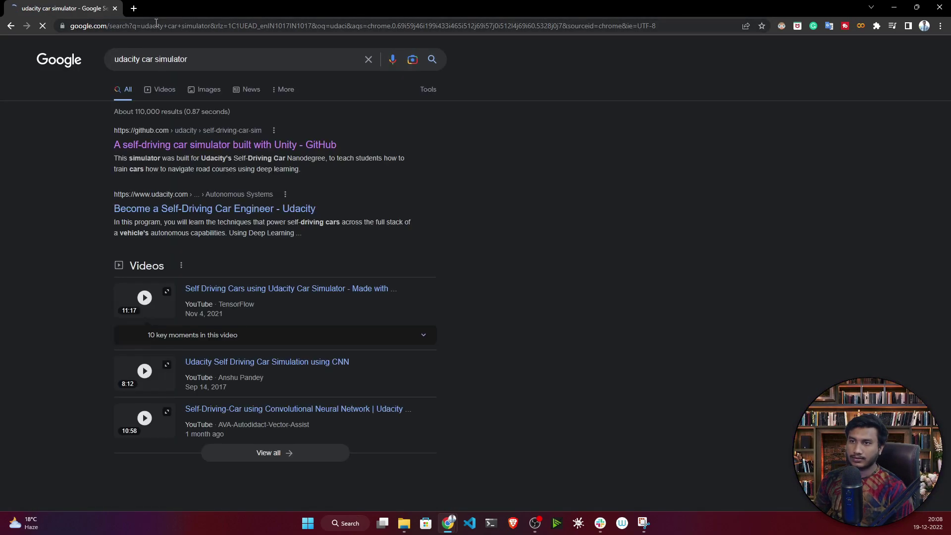
Step: Open the GitHub search result for the self-driving car simulator built with Unity in a new tab and switch to it
{"action": "right_click", "coordinate": [143, 150]}
{"action": "left_click", "coordinate": [164, 155]}
{"action": "key", "text": "ctrl+Tab"}
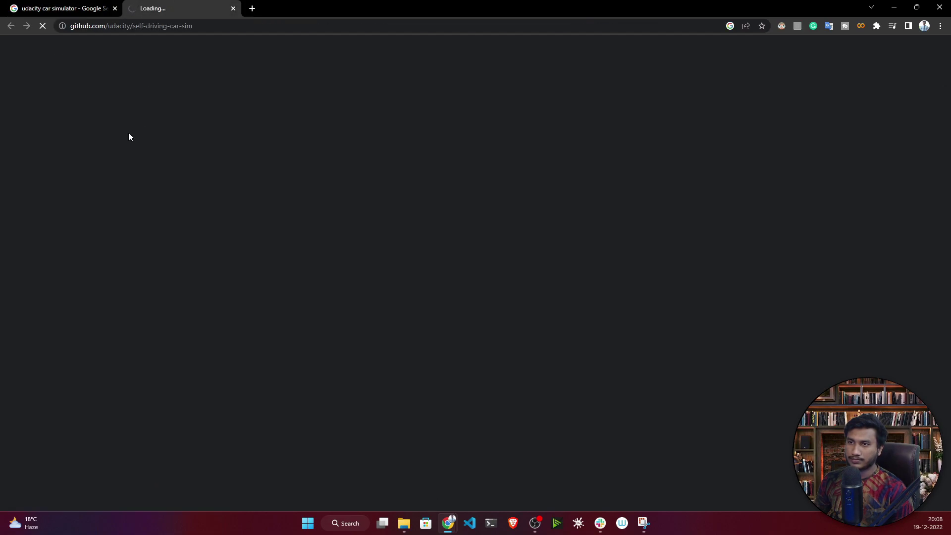
Step: Look through the self-driving-car-sim repository page and its README down to the available precompiled game builds
{"action": "scroll", "coordinate": [122, 140], "scroll_direction": "down", "scroll_amount": 8}
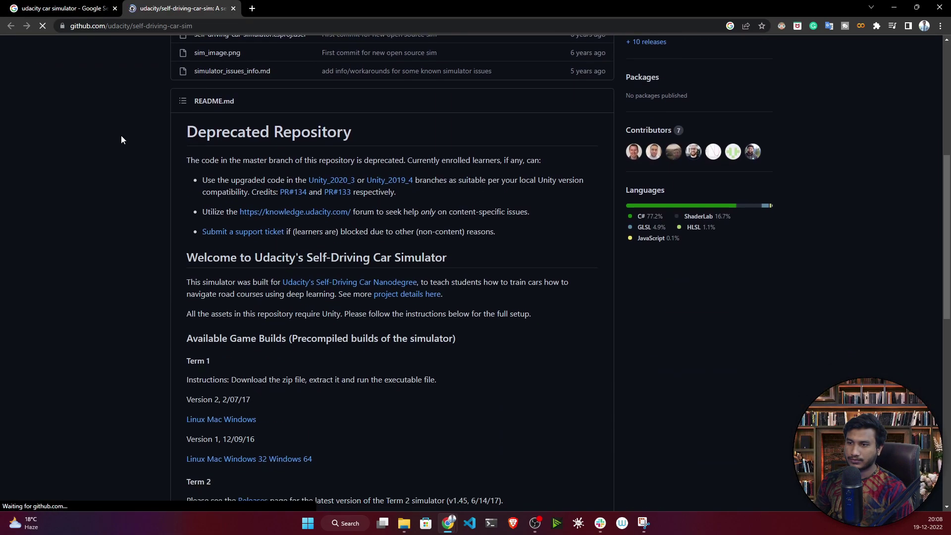
{"action": "scroll", "coordinate": [120, 140], "scroll_direction": "up", "scroll_amount": 6}
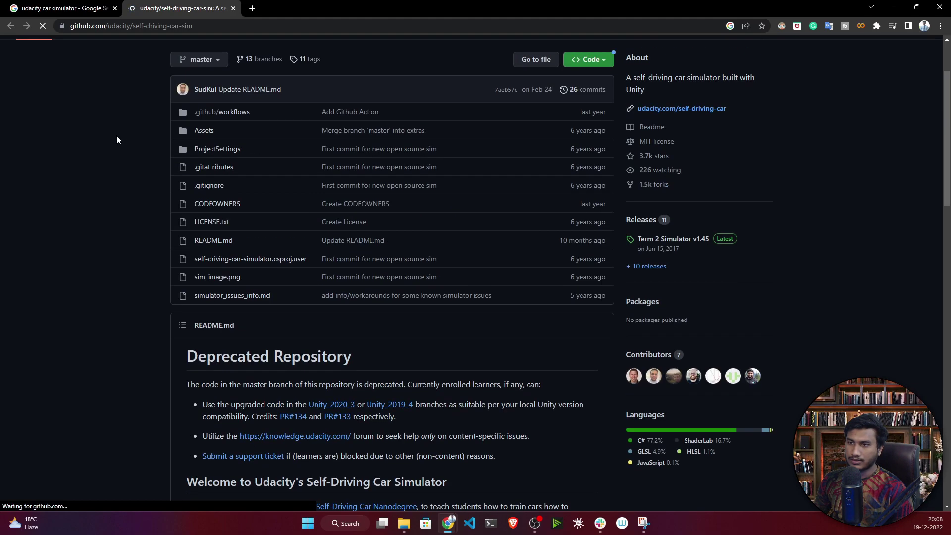
{"action": "scroll", "coordinate": [300, 70], "scroll_direction": "up", "scroll_amount": 2}
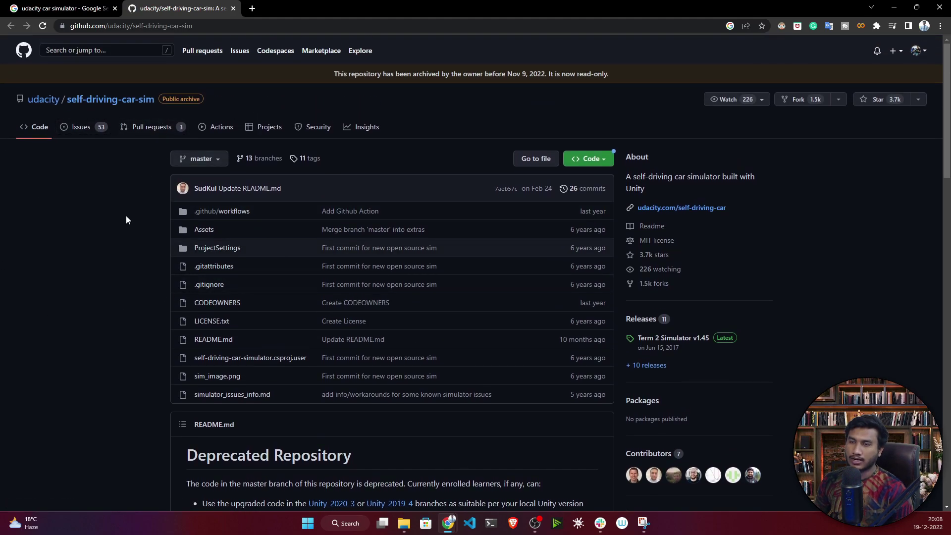
{"action": "scroll", "coordinate": [126, 220], "scroll_direction": "down", "scroll_amount": 5}
{"action": "scroll", "coordinate": [126, 218], "scroll_direction": "down", "scroll_amount": 5}
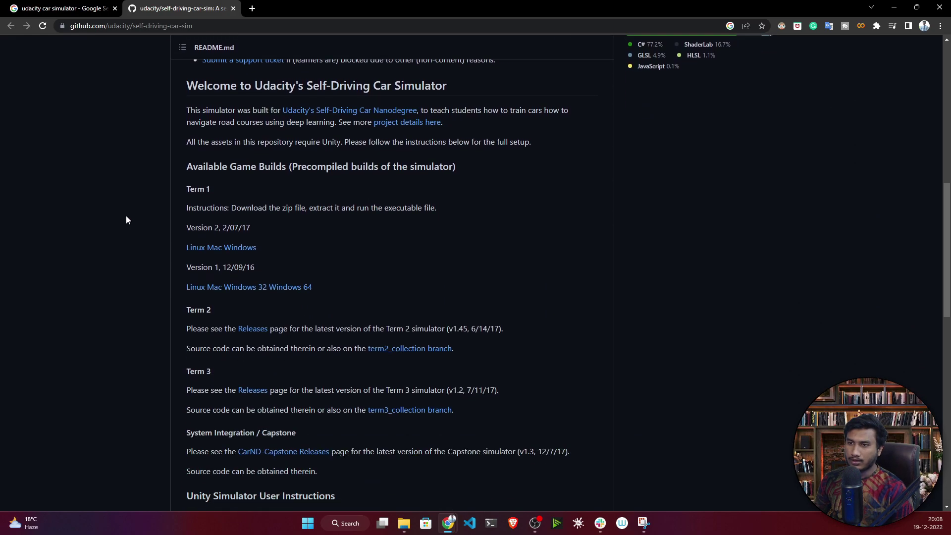
{"action": "scroll", "coordinate": [125, 220], "scroll_direction": "down", "scroll_amount": 1}
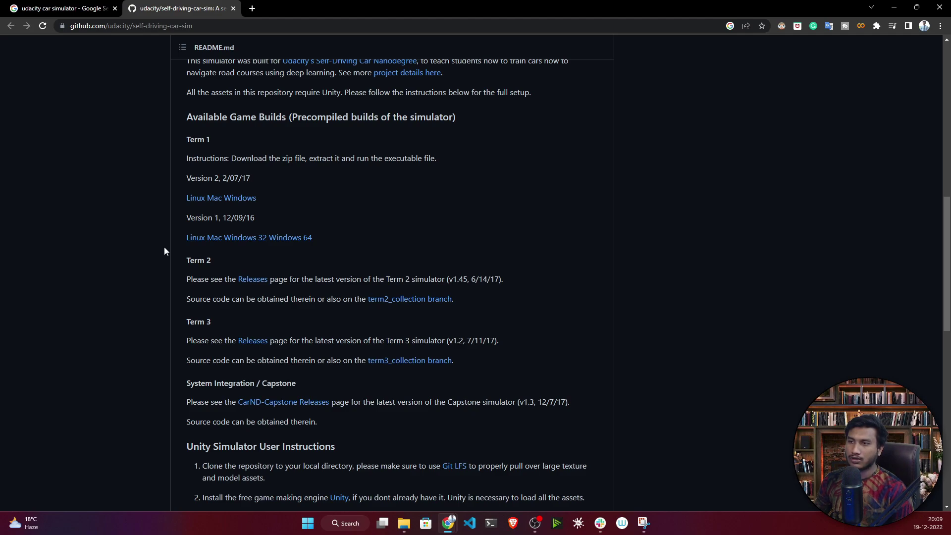
Step: Start downloading the Term 1, Version 1 build for Windows 64, cancel the download and dismiss the download bar
{"action": "left_click", "coordinate": [294, 238]}
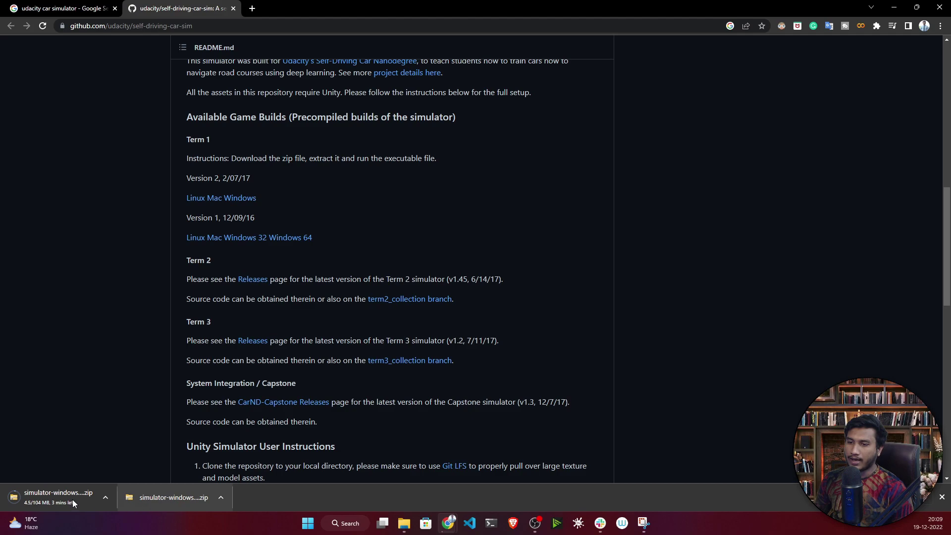
{"action": "left_click", "coordinate": [105, 497]}
{"action": "left_click", "coordinate": [117, 482]}
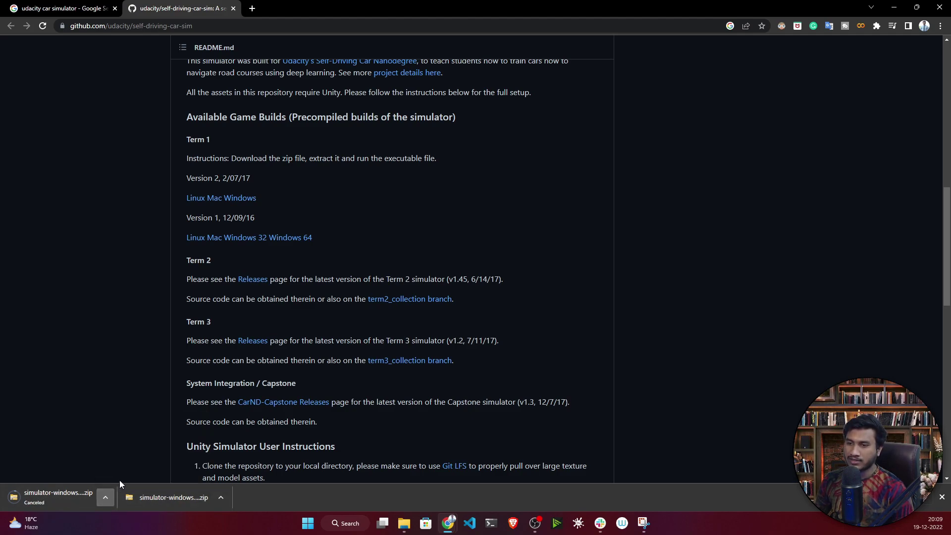
{"action": "left_click", "coordinate": [942, 498]}
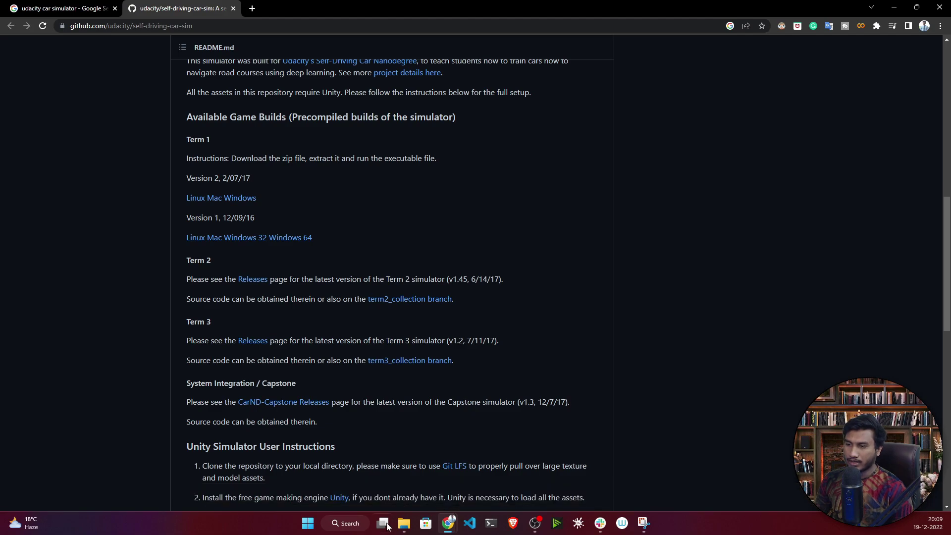
Step: Switch to File Explorer, open the simulator-windows-64 folder in Downloads and show its contents as large icons
{"action": "mouse_move", "coordinate": [405, 525]}
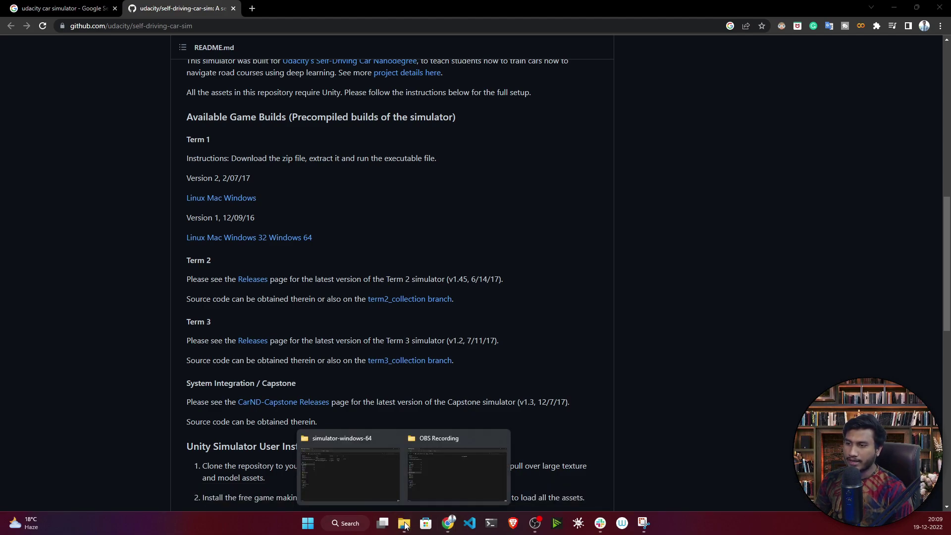
{"action": "left_click", "coordinate": [349, 473]}
{"action": "left_click", "coordinate": [55, 158]}
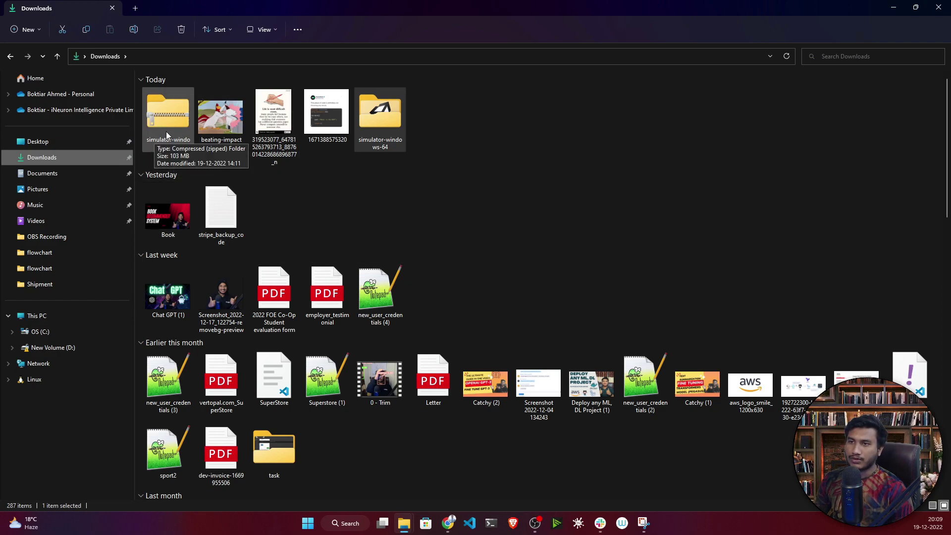
{"action": "double_click", "coordinate": [388, 115]}
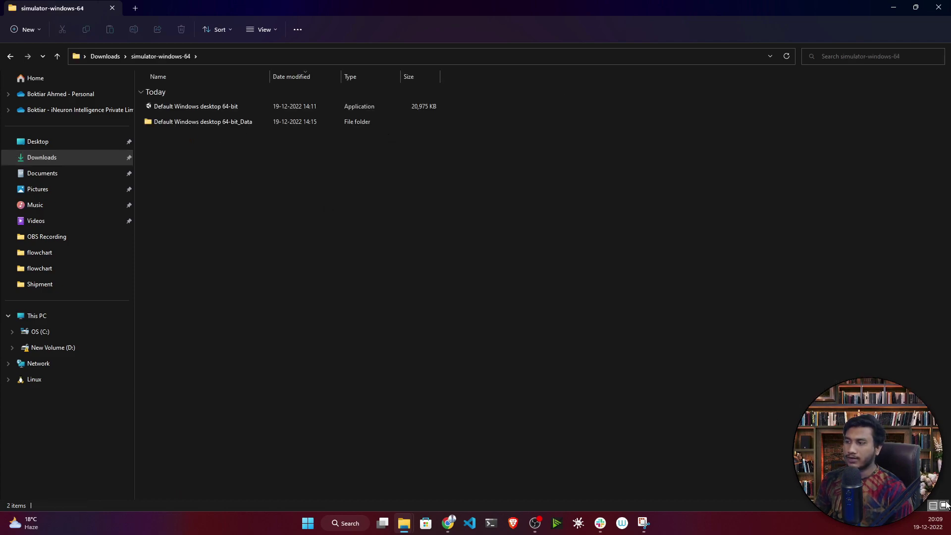
{"action": "key", "text": "ctrl+shift+2"}
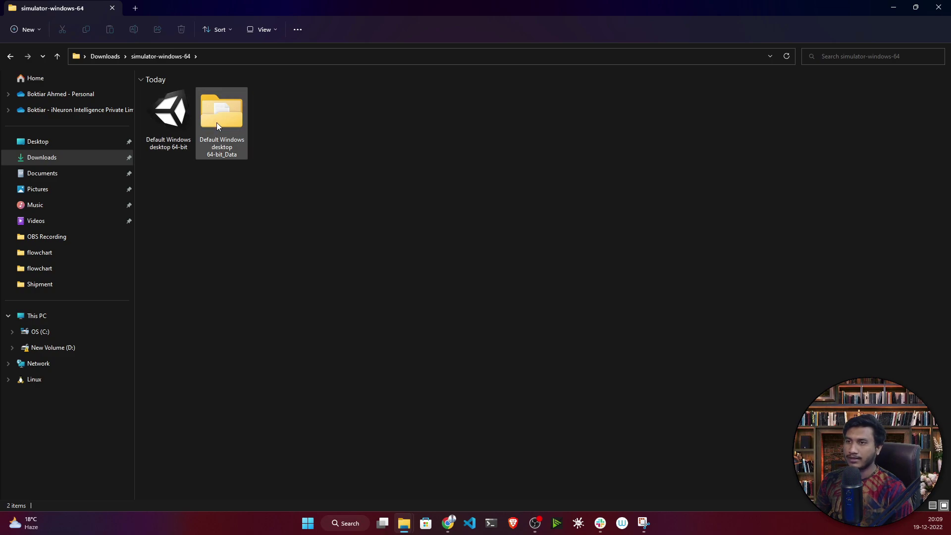
Step: Launch the Default Windows desktop 64-bit application and choose the 1400 x 1050 screen resolution in its configuration
{"action": "double_click", "coordinate": [170, 117]}
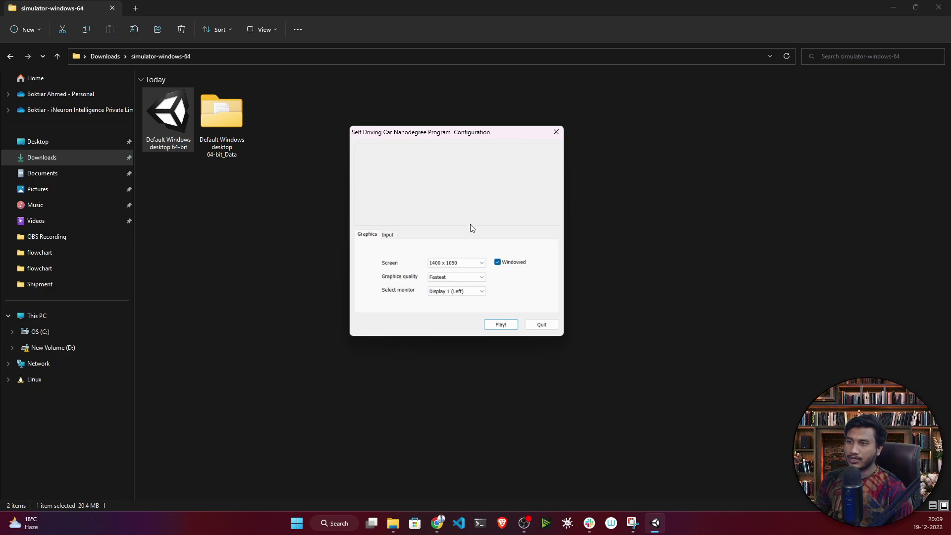
{"action": "left_click", "coordinate": [484, 263]}
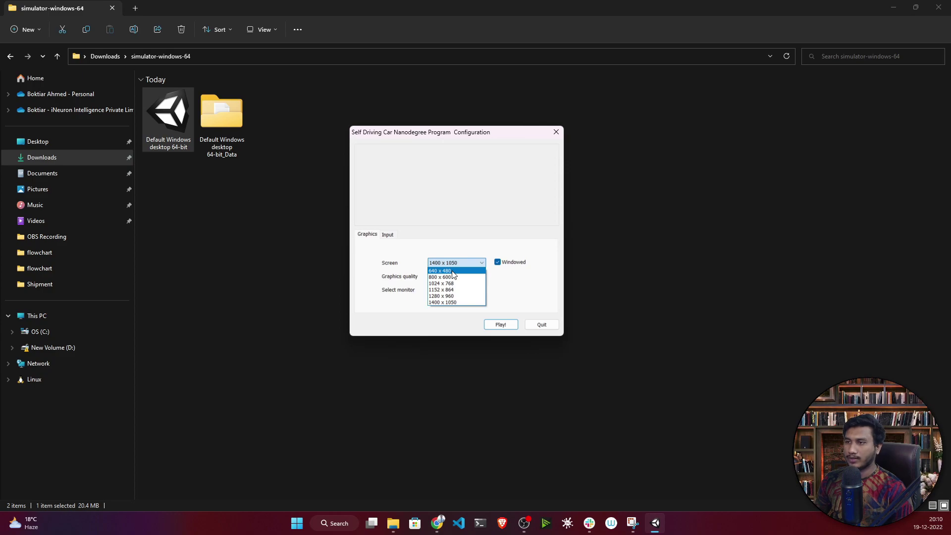
{"action": "left_click", "coordinate": [449, 303]}
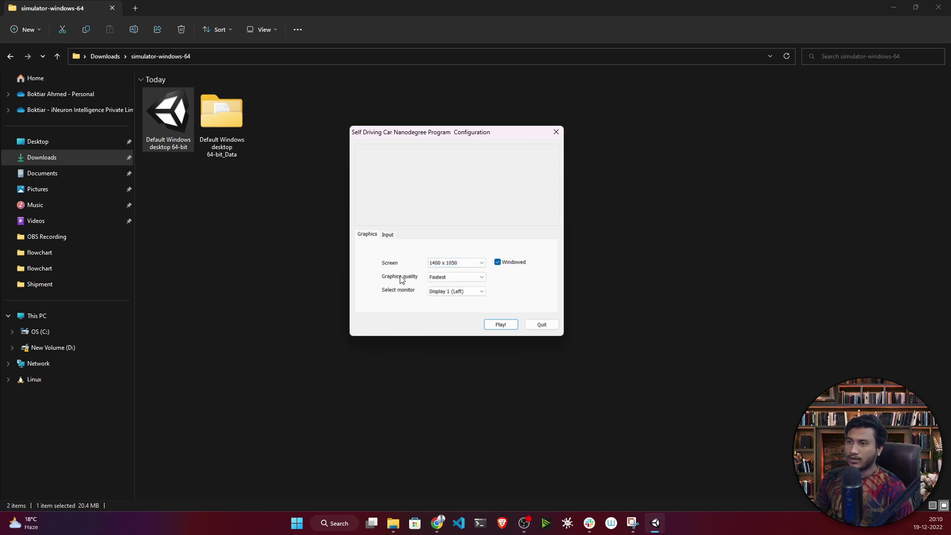
Step: Review the graphics quality and monitor options, keep Fastest and Display 1 (Left), and start the simulator
{"action": "left_click", "coordinate": [446, 278]}
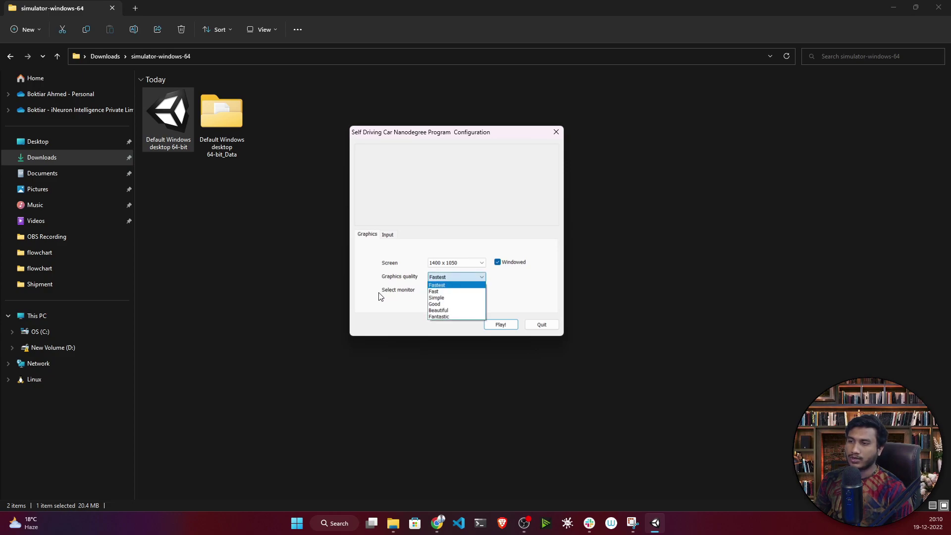
{"action": "left_click", "coordinate": [359, 304]}
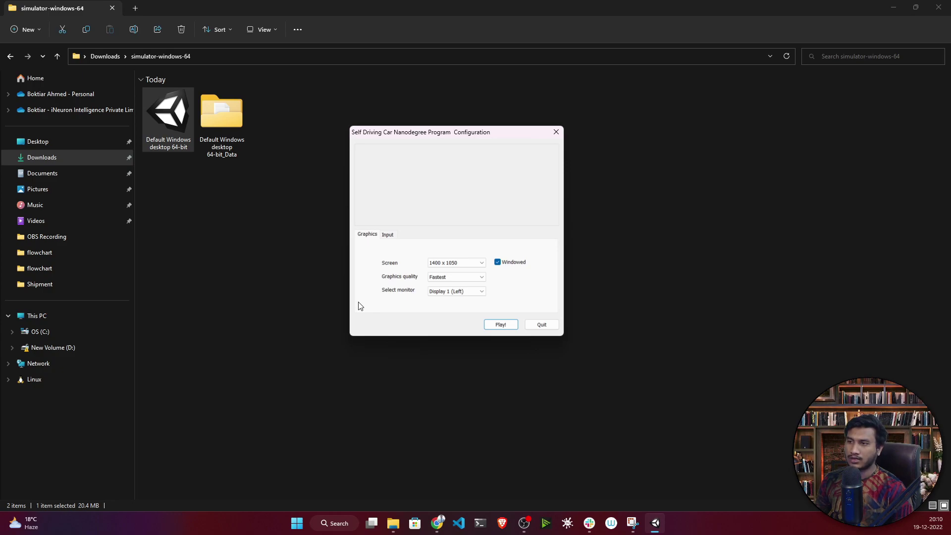
{"action": "left_click", "coordinate": [456, 276]}
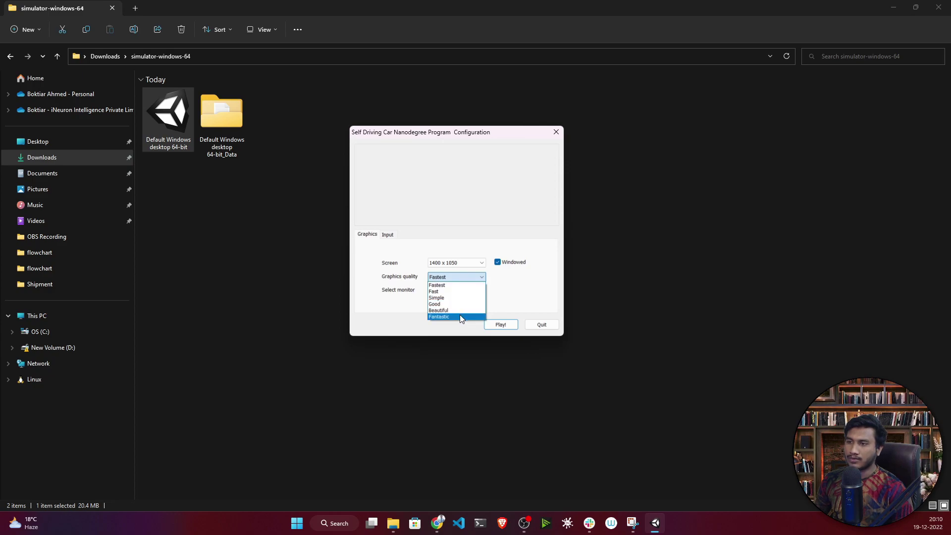
{"action": "left_click", "coordinate": [361, 285]}
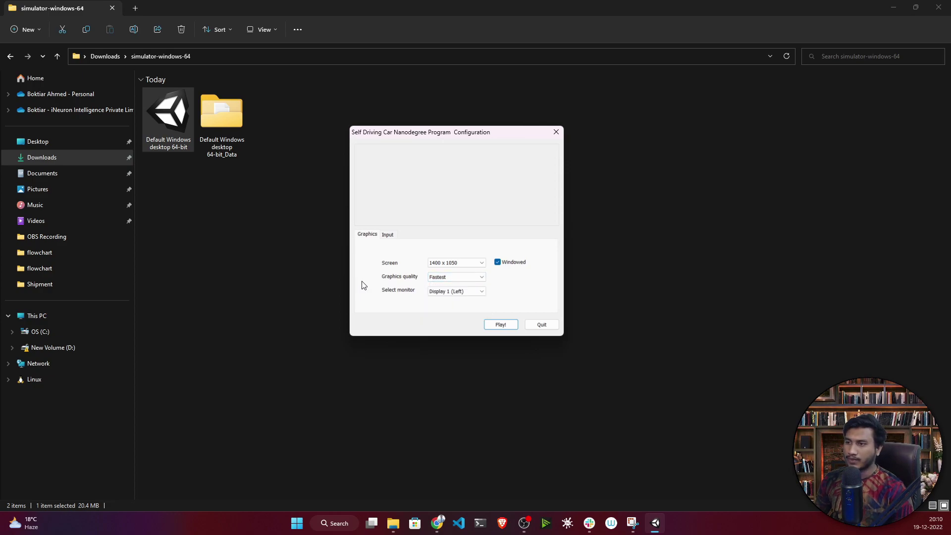
{"action": "left_click", "coordinate": [462, 291]}
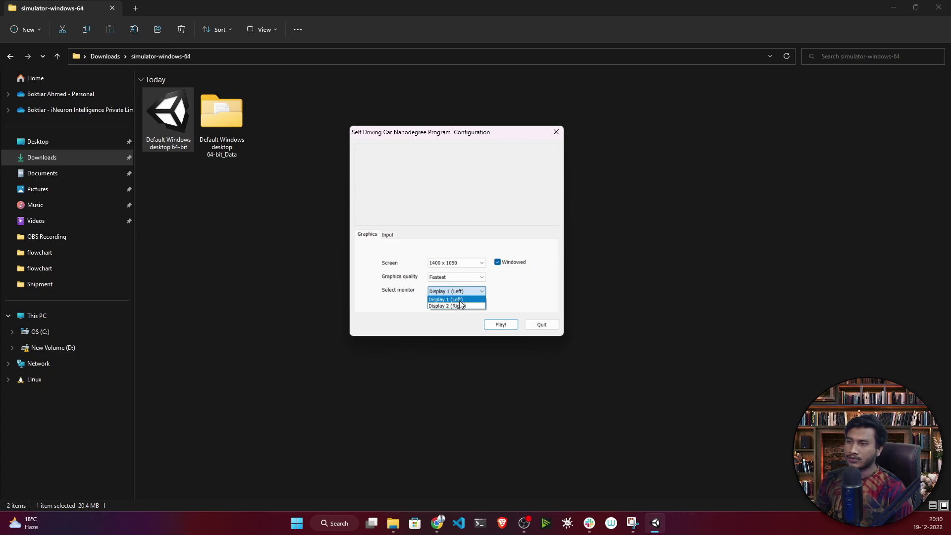
{"action": "left_click", "coordinate": [509, 294]}
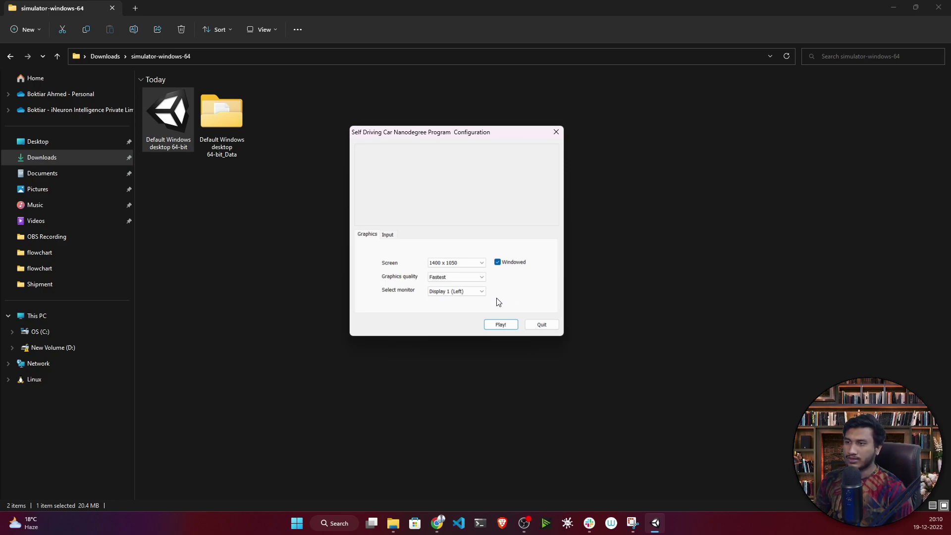
{"action": "left_click", "coordinate": [501, 324]}
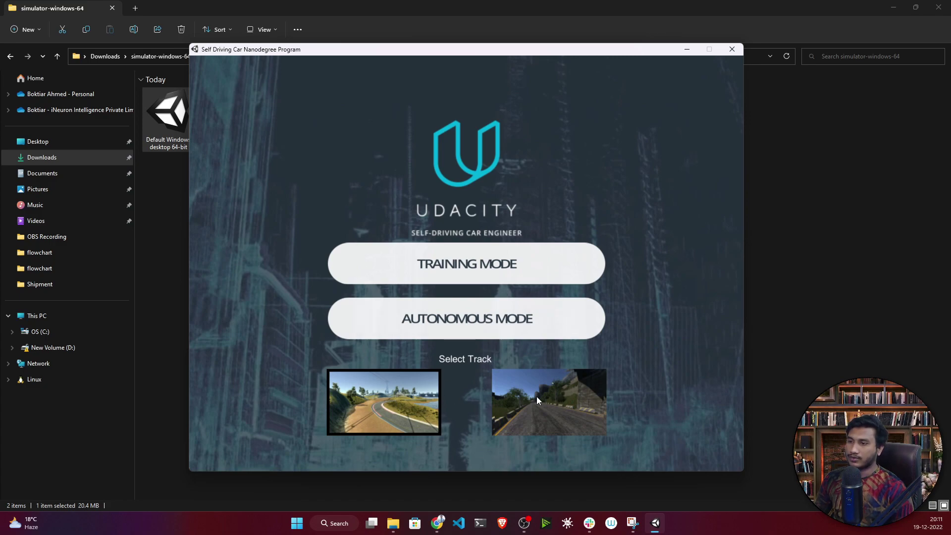
Step: Try selecting the mountain road track, switch back to the lakeside track and enter Training Mode
{"action": "left_click", "coordinate": [515, 412]}
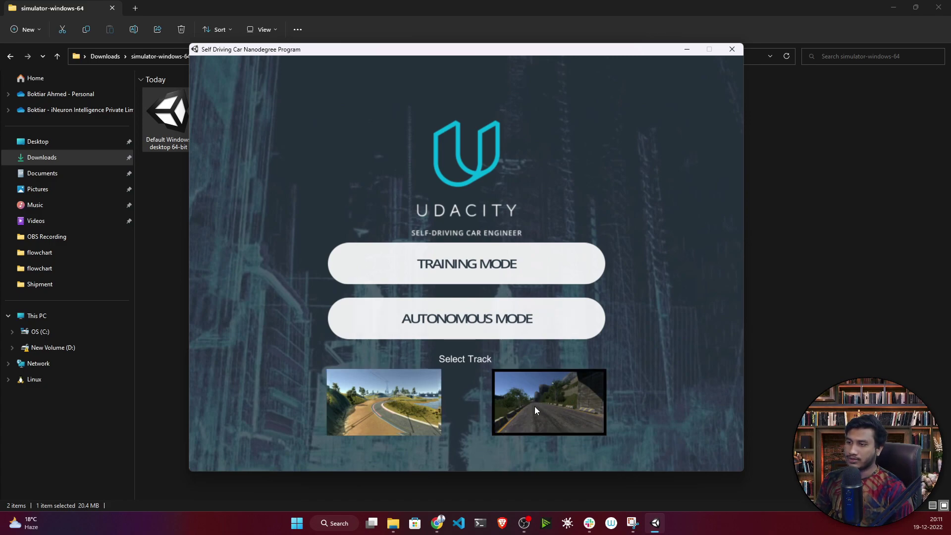
{"action": "left_click", "coordinate": [359, 410]}
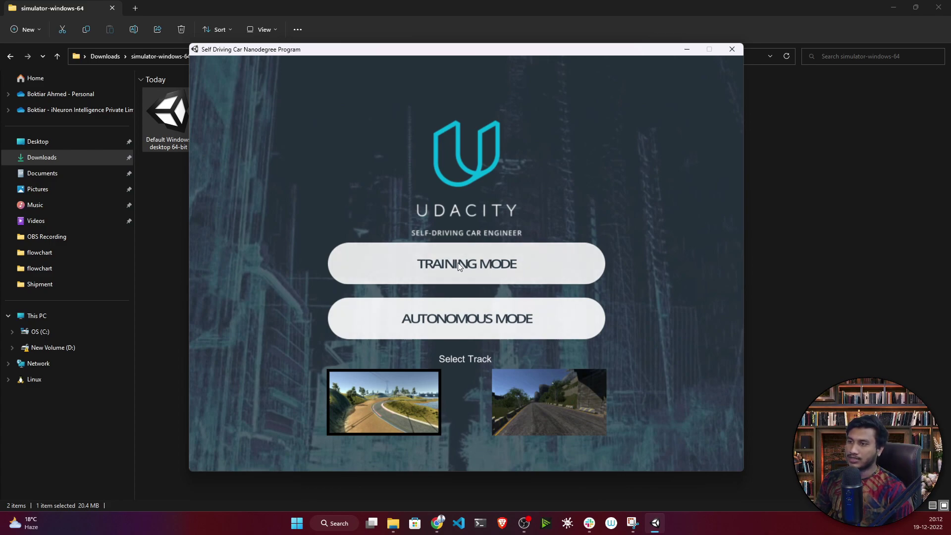
{"action": "left_click", "coordinate": [456, 275]}
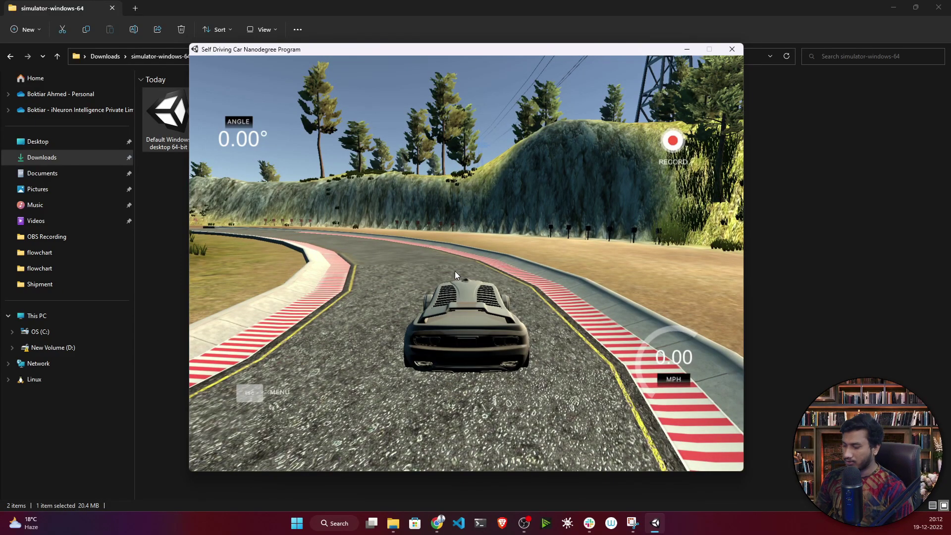
Step: Test-drive the car along the lakeside track by accelerating, steering left, braking, accelerating again and steering right
{"action": "key", "text": "Up"}
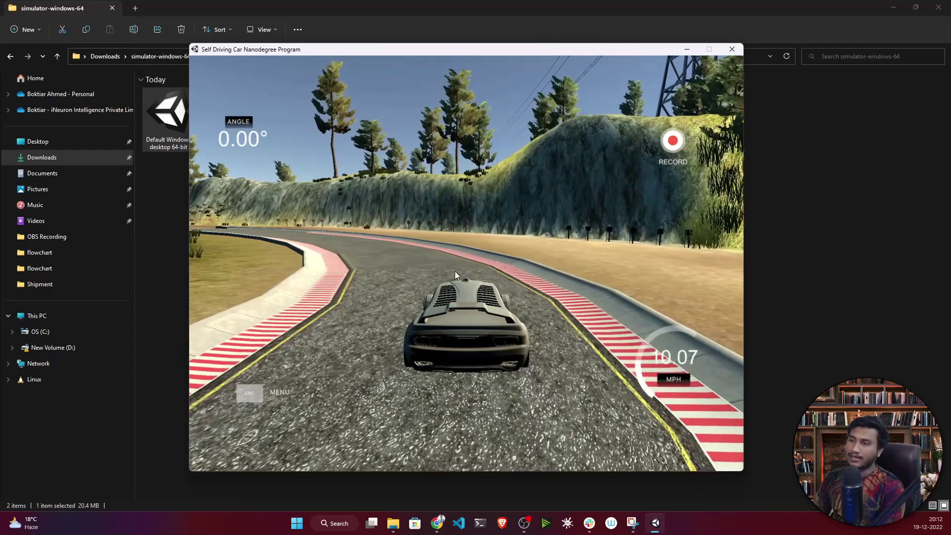
{"action": "key", "text": "Left"}
{"action": "key", "text": "Left"}
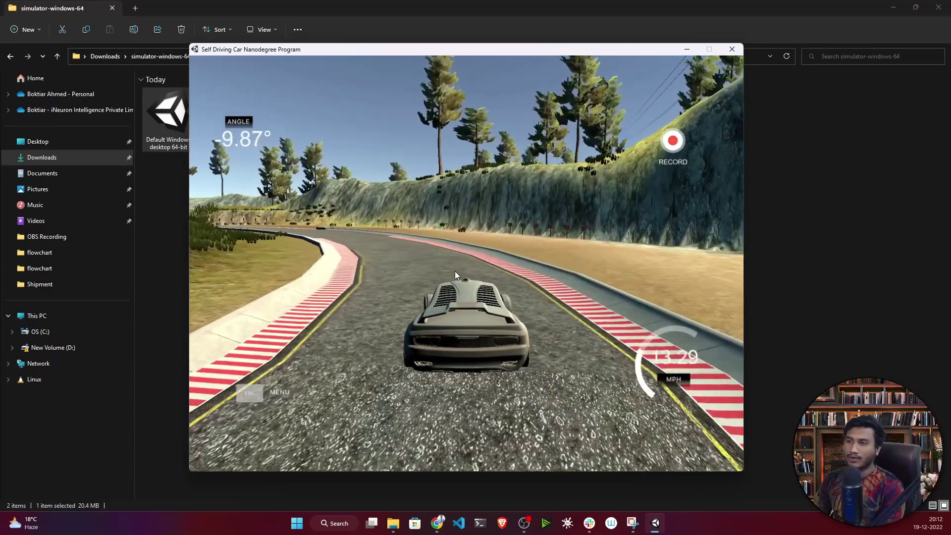
{"action": "key", "text": "Down"}
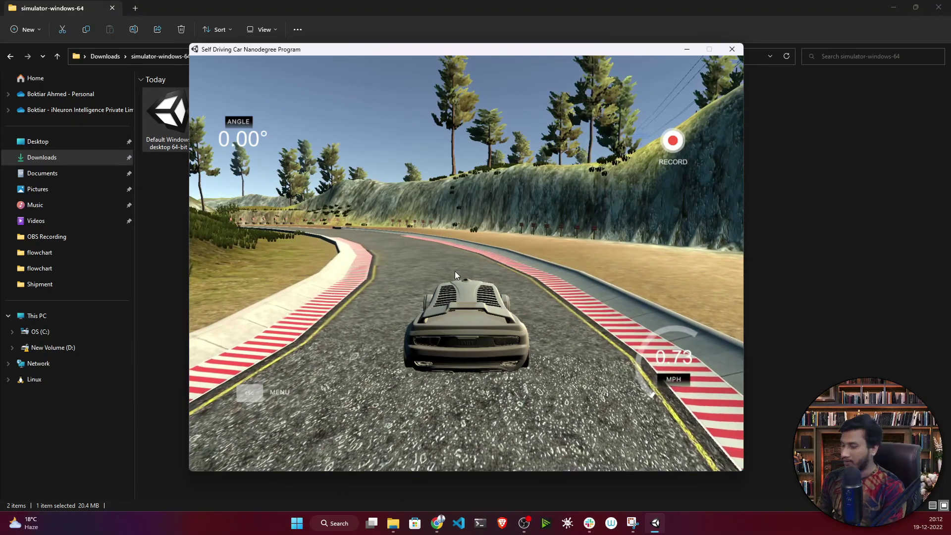
{"action": "key", "text": "Up"}
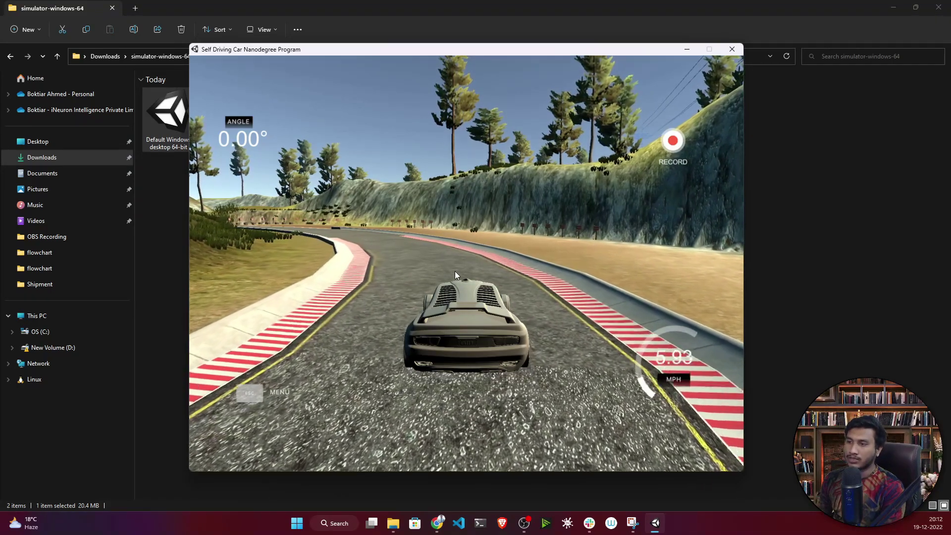
{"action": "key", "text": "Up"}
{"action": "key", "text": "Right"}
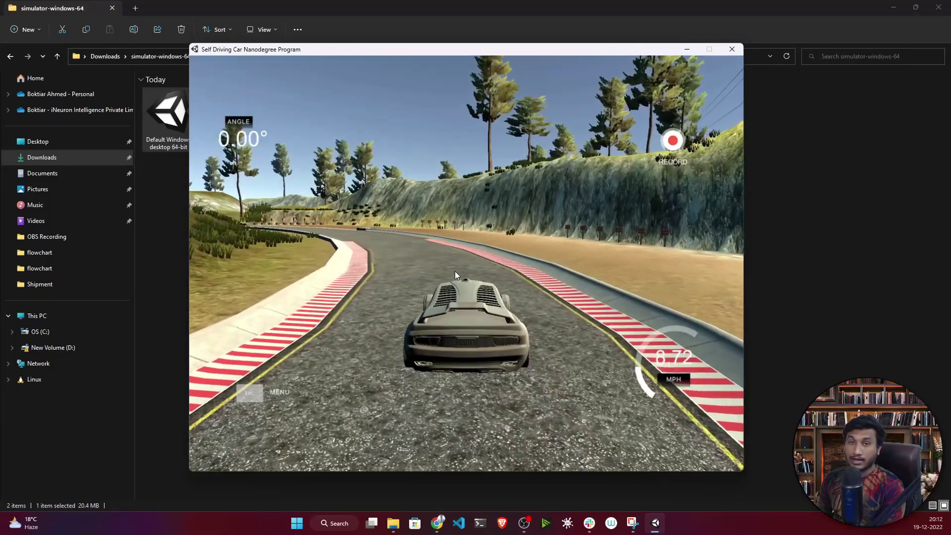
Step: Brake the car, creep it forward with left steering along the red-and-white-kerbed bend, and bring it to a stop
{"action": "key", "text": "Down"}
{"action": "key", "text": "Down"}
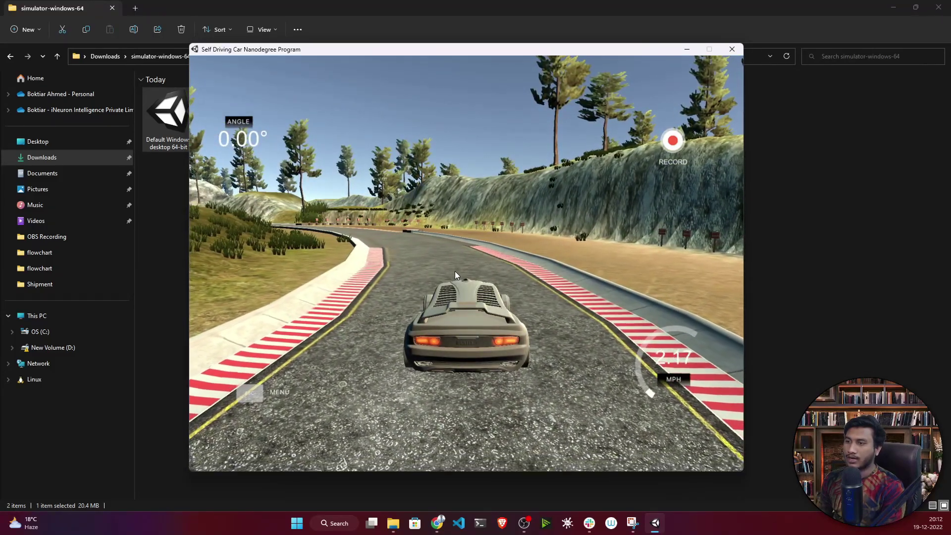
{"action": "key", "text": "Up"}
{"action": "key", "text": "Left"}
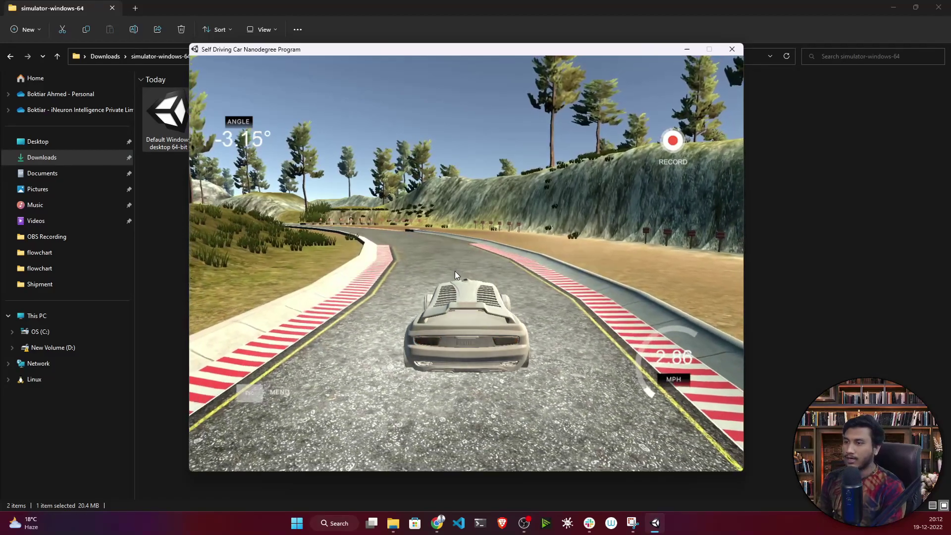
{"action": "key", "text": "Left"}
{"action": "key", "text": "Left"}
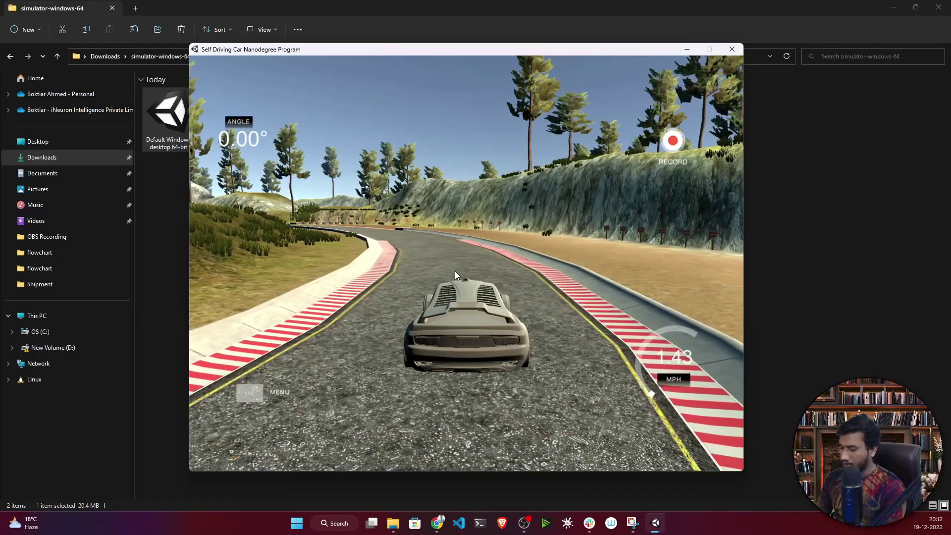
{"action": "key", "text": "Up"}
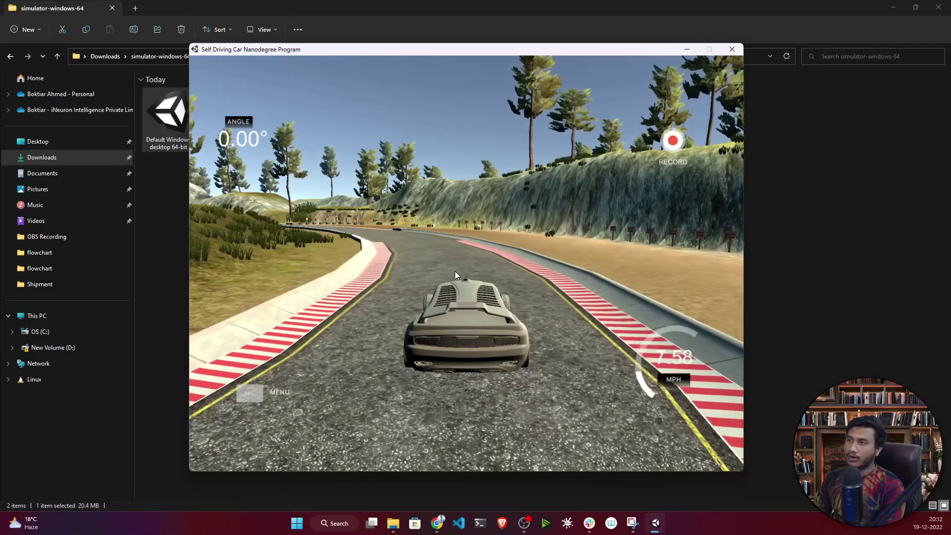
{"action": "key", "text": "Down"}
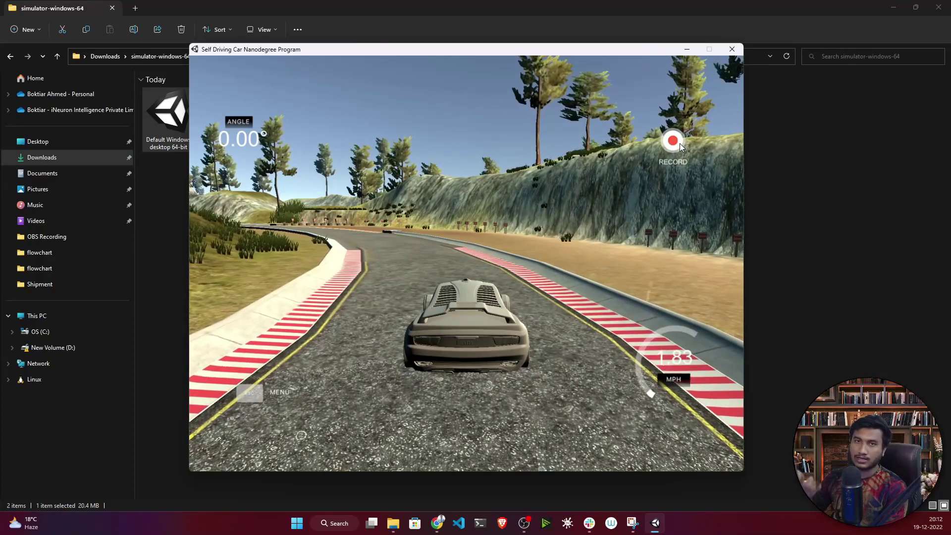
{"action": "key", "text": "Down"}
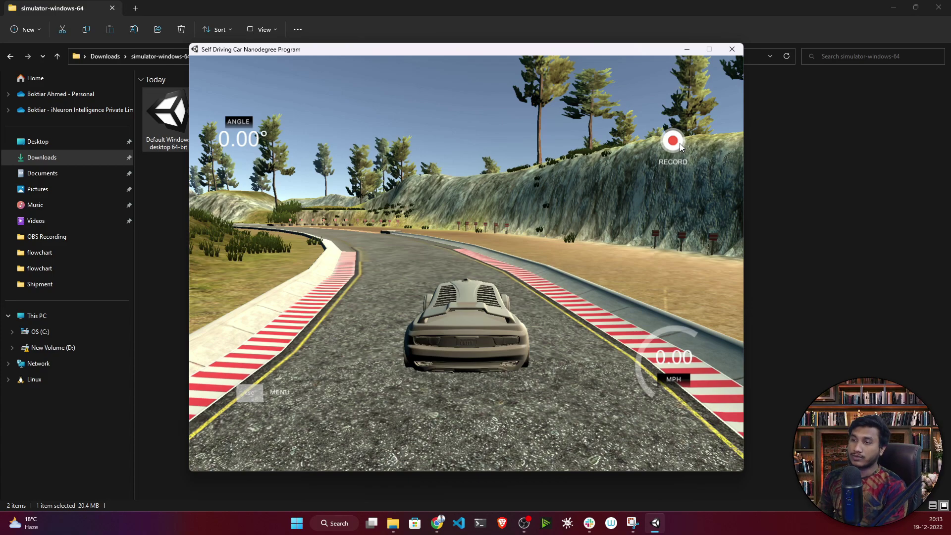
Step: Accelerate past the end of the red-and-white kerbs, steering left and right to keep the car on the road
{"action": "key", "text": "Up"}
{"action": "key", "text": "Left"}
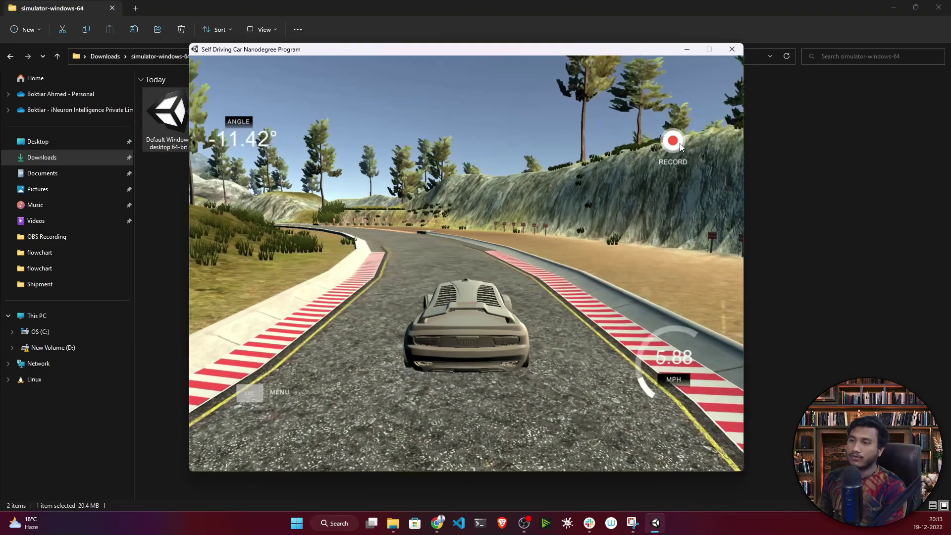
{"action": "key", "text": "Up"}
{"action": "key", "text": "Right"}
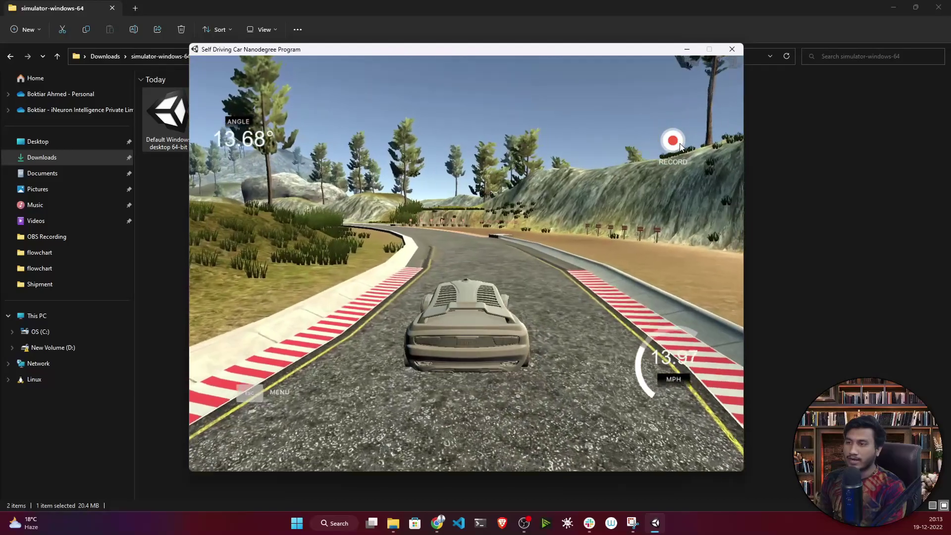
{"action": "key", "text": "Up"}
{"action": "key", "text": "Left"}
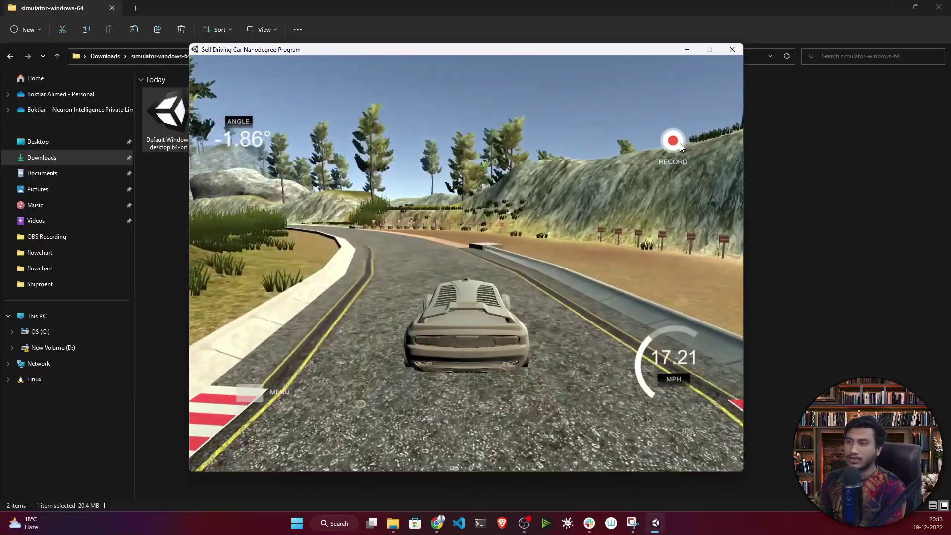
{"action": "key", "text": "Right"}
{"action": "key", "text": "Up"}
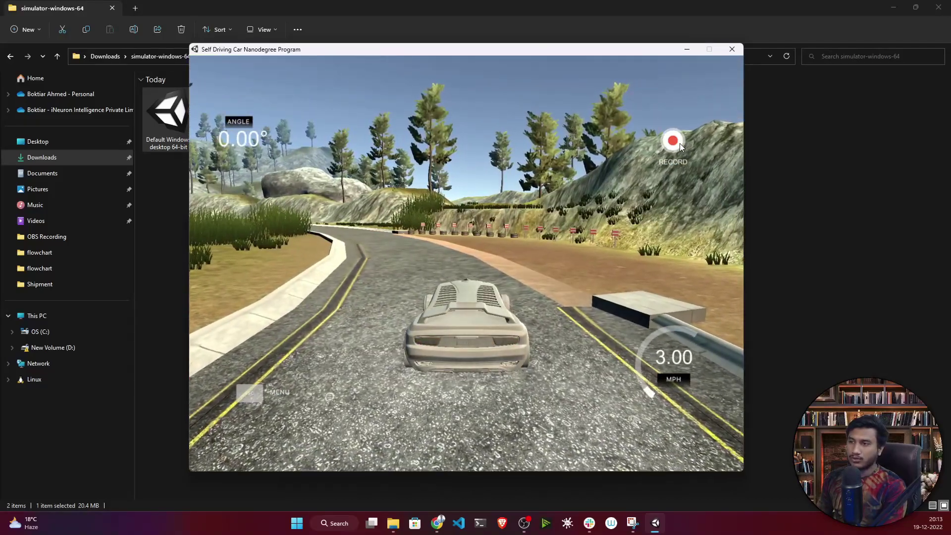
Step: Drive slowly alongside the dirt shoulder, correcting the steering left and right and braking between short accelerations
{"action": "key", "text": "Left"}
{"action": "key", "text": "Up"}
{"action": "key", "text": "Down"}
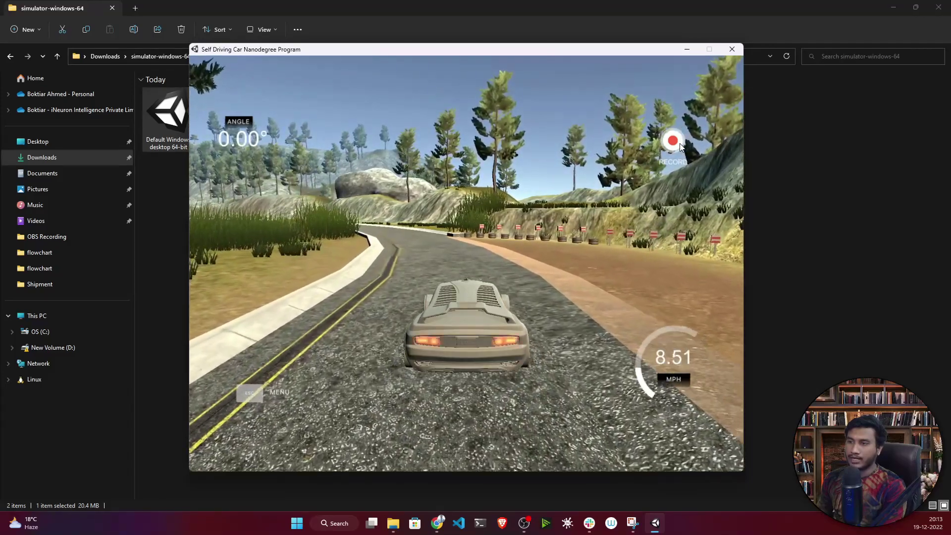
{"action": "key", "text": "Up"}
{"action": "key", "text": "Left"}
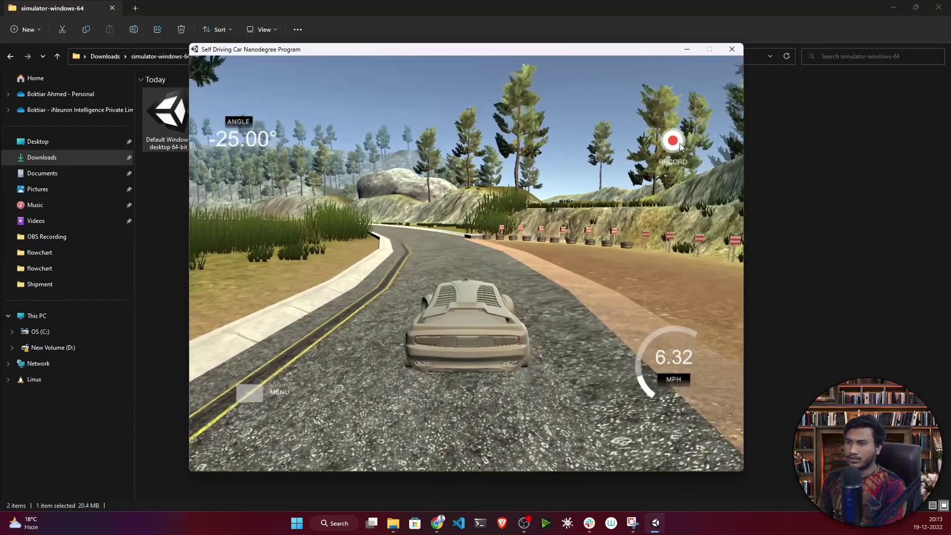
{"action": "key", "text": "Right"}
{"action": "key", "text": "Right"}
{"action": "key", "text": "Up"}
{"action": "key", "text": "Down"}
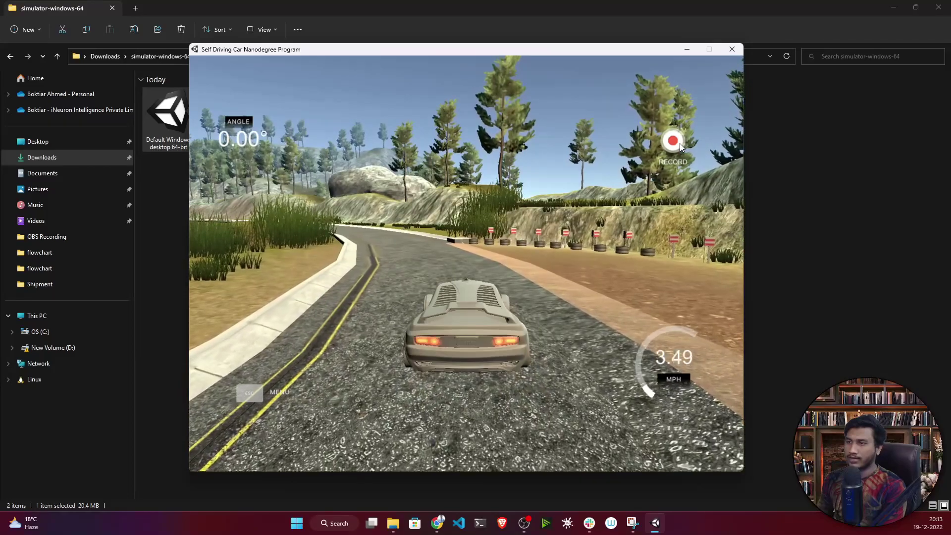
Step: Move the car forward in short bursts with left steering towards the grassy left bend, braking after each one
{"action": "key", "text": "Left"}
{"action": "key", "text": "Up"}
{"action": "key", "text": "Left"}
{"action": "key", "text": "Down"}
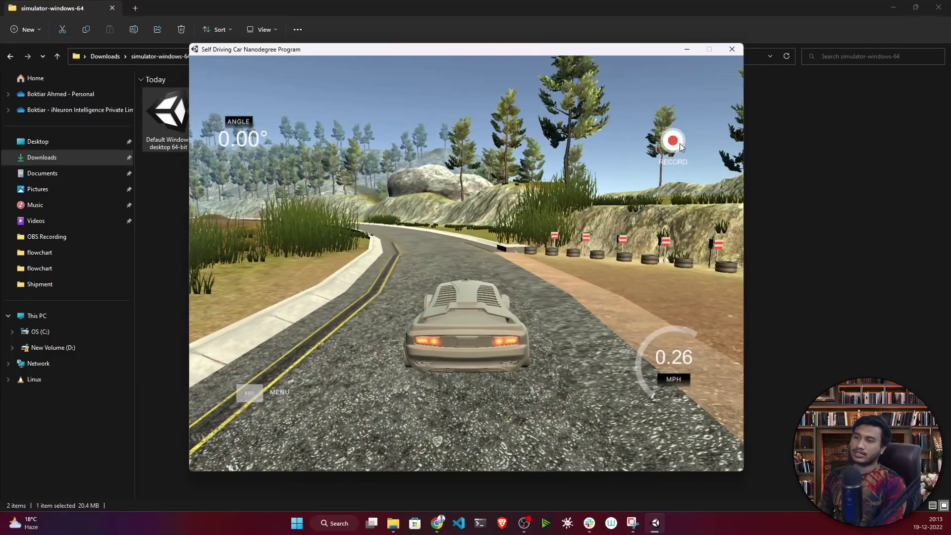
{"action": "key", "text": "Up"}
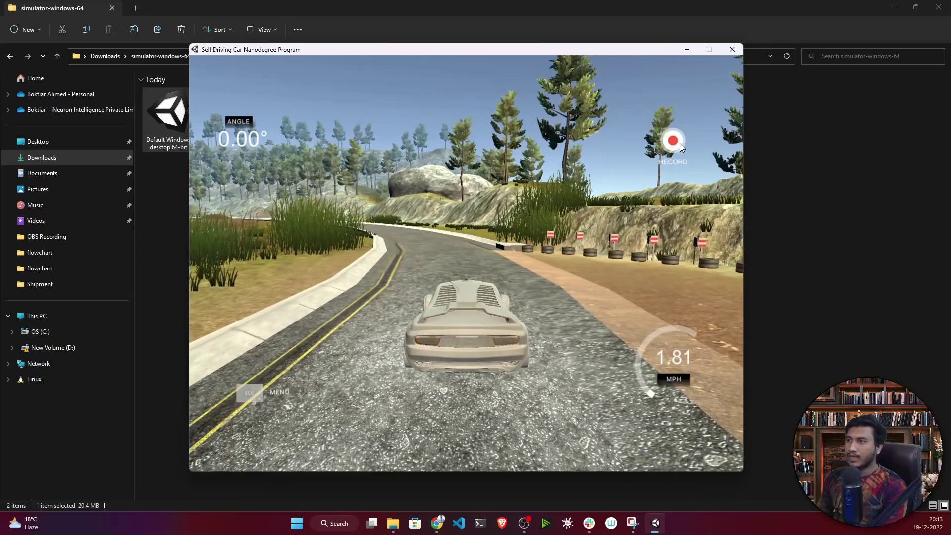
{"action": "key", "text": "Up"}
{"action": "key", "text": "Left"}
{"action": "key", "text": "Down"}
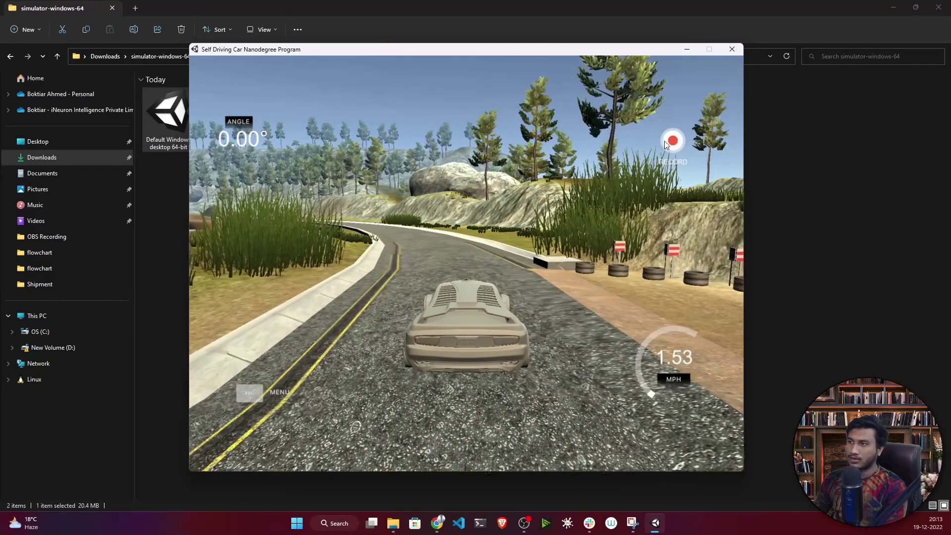
Step: Begin a recording to bring up its folder selection, then switch to File Explorer and create a folder named data in simulator-windows-64
{"action": "left_click", "coordinate": [674, 140]}
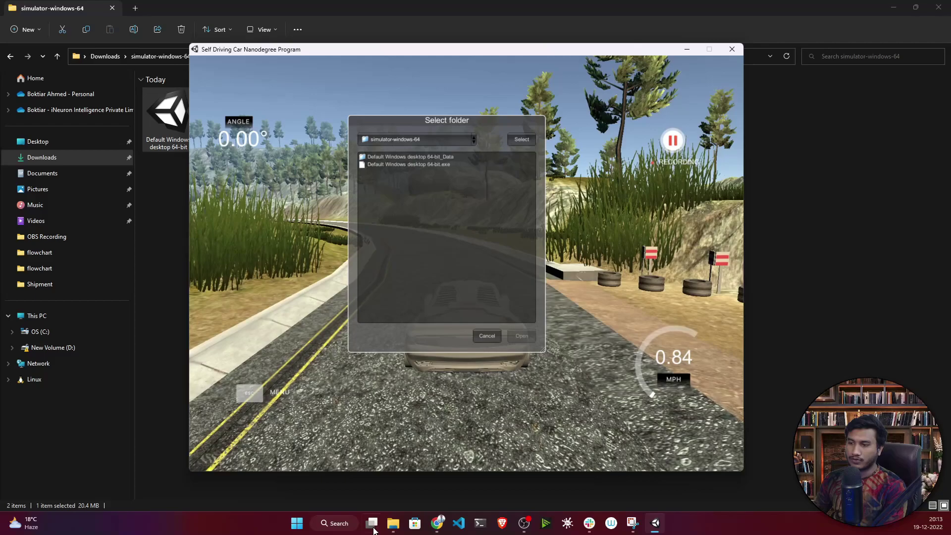
{"action": "mouse_move", "coordinate": [396, 528]}
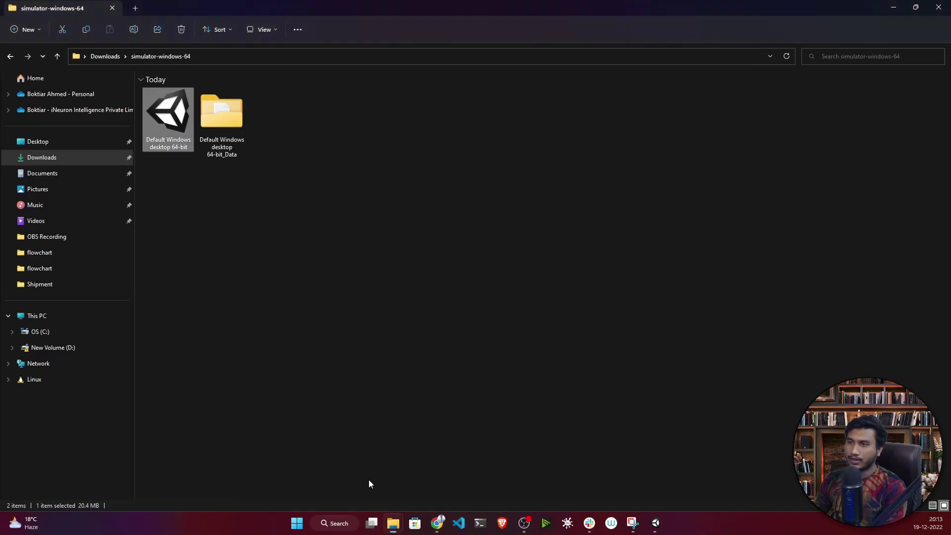
{"action": "left_click", "coordinate": [369, 479]}
{"action": "right_click", "coordinate": [327, 147]}
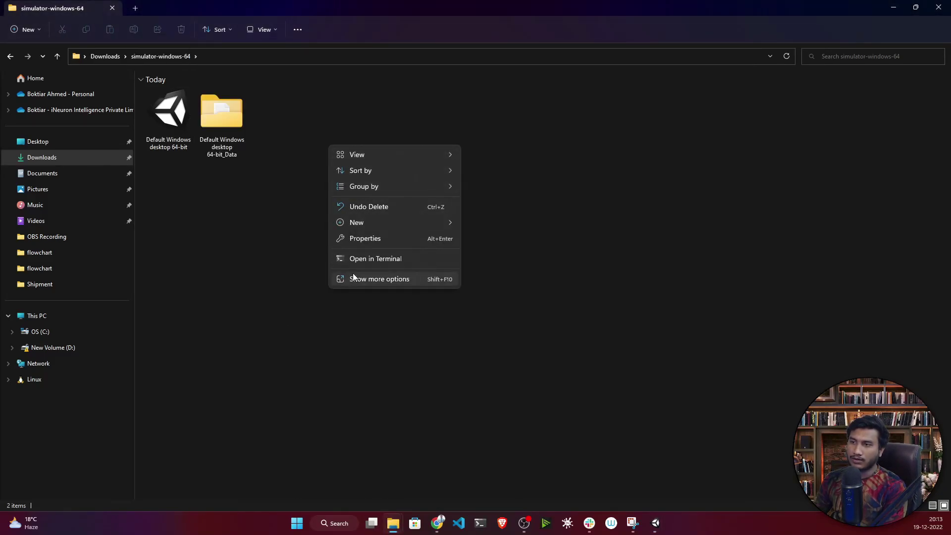
{"action": "mouse_move", "coordinate": [353, 221]}
{"action": "left_click", "coordinate": [478, 223]}
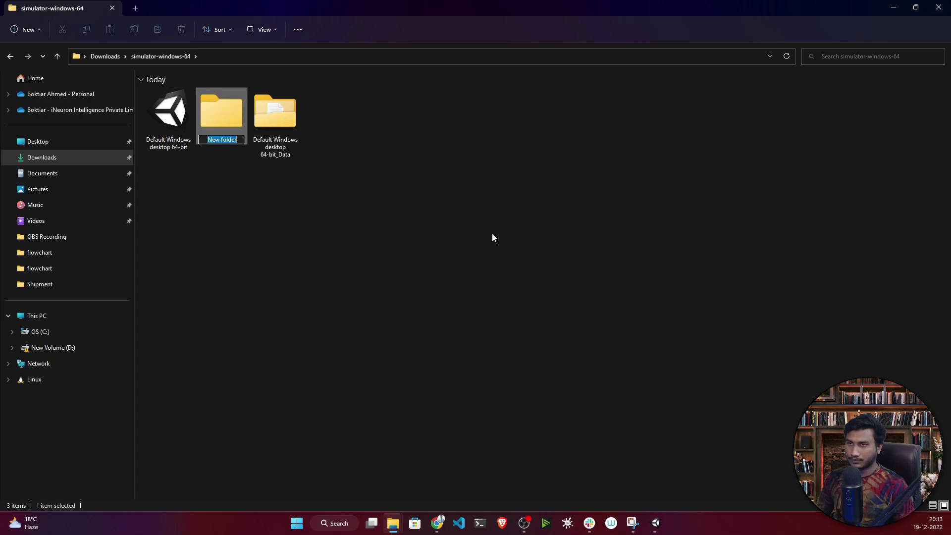
{"action": "type", "text": "data"}
{"action": "key", "text": "Return"}
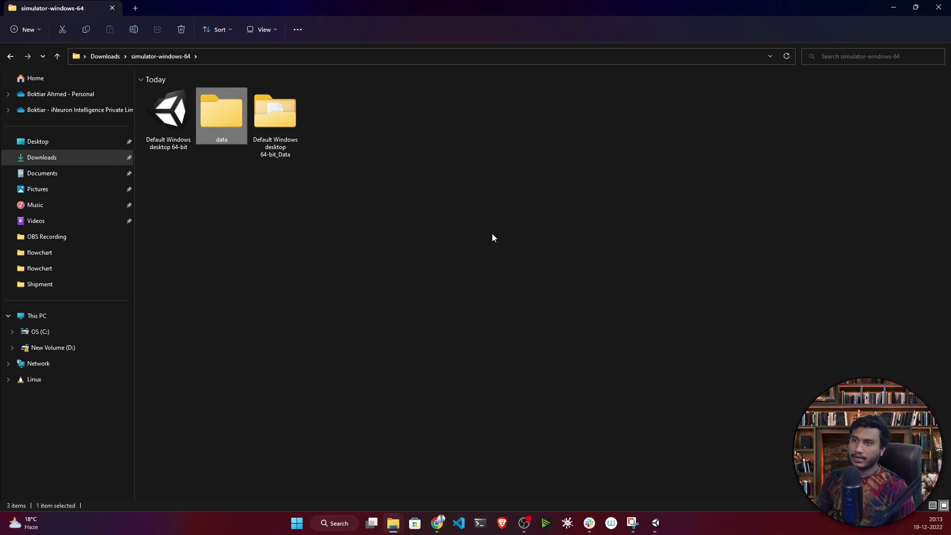
Step: Return to the simulator, cancel the outdated folder selection, and start recording again with the data folder as its destination
{"action": "left_click", "coordinate": [657, 529]}
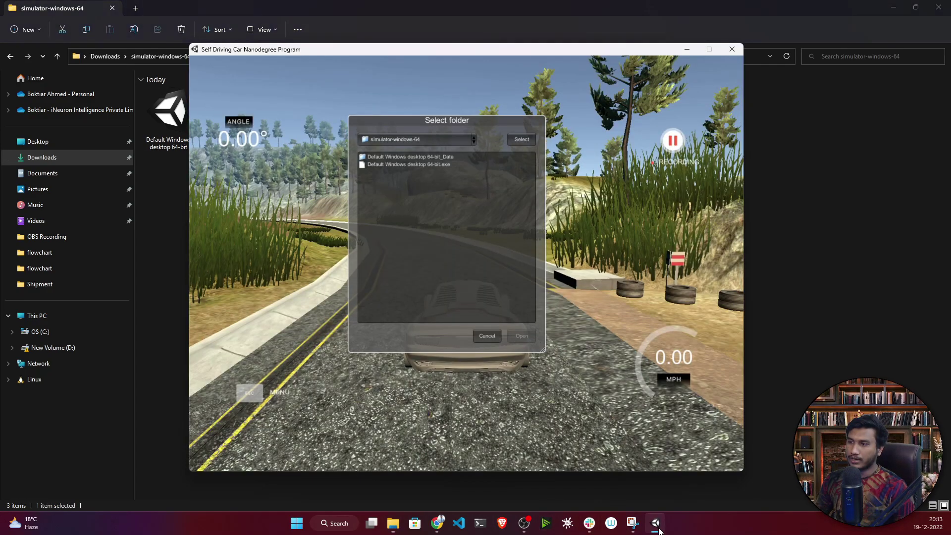
{"action": "left_click", "coordinate": [511, 339]}
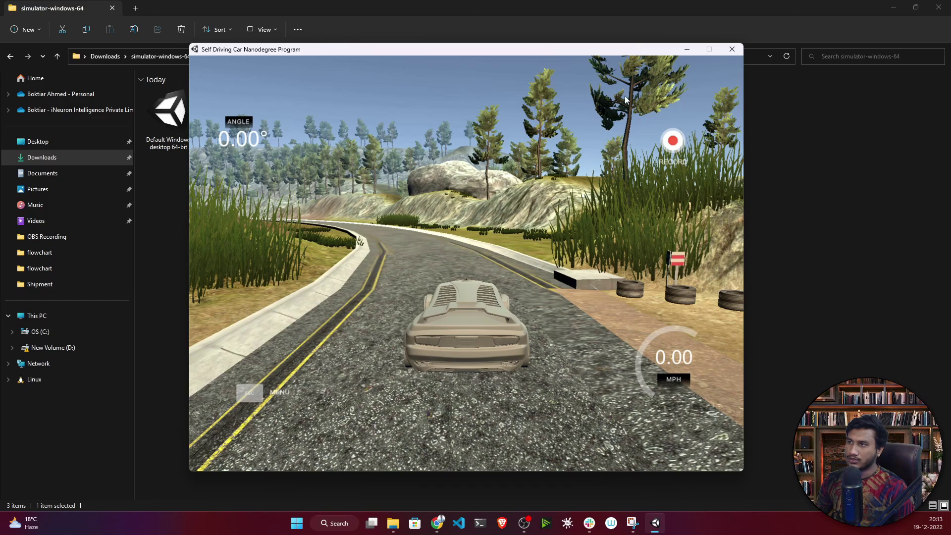
{"action": "left_click_drag", "start_coordinate": [557, 48], "coordinate": [648, 55]}
{"action": "left_click", "coordinate": [765, 148]}
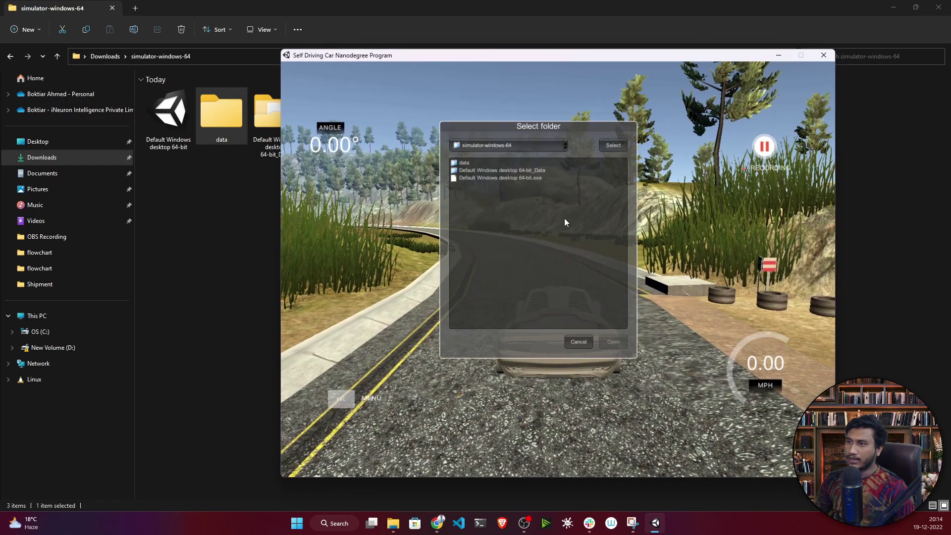
{"action": "double_click", "coordinate": [465, 162]}
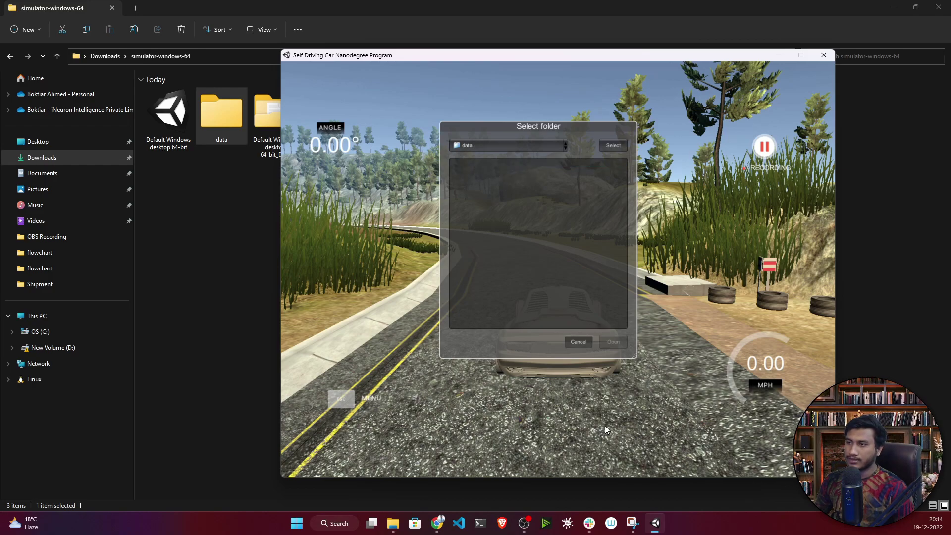
{"action": "left_click", "coordinate": [614, 146]}
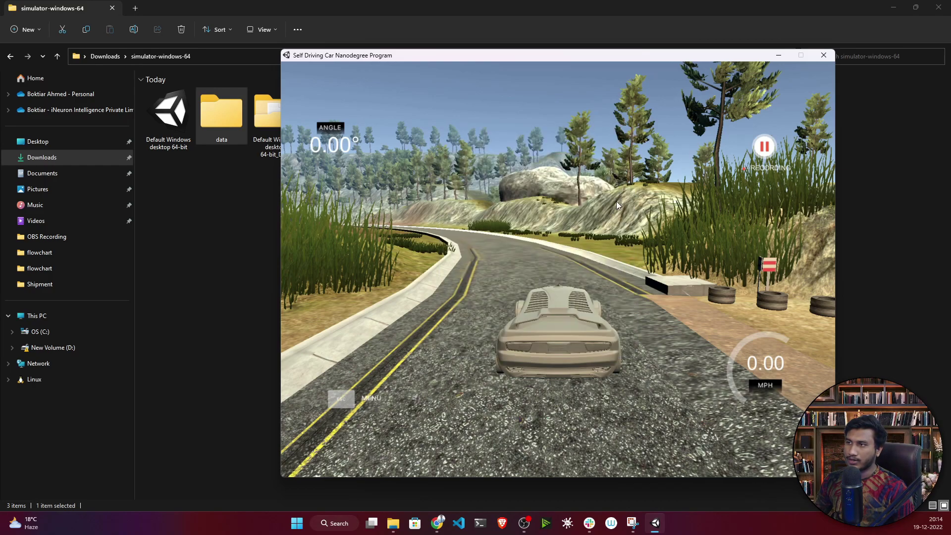
{"action": "left_click_drag", "start_coordinate": [449, 59], "coordinate": [416, 55]}
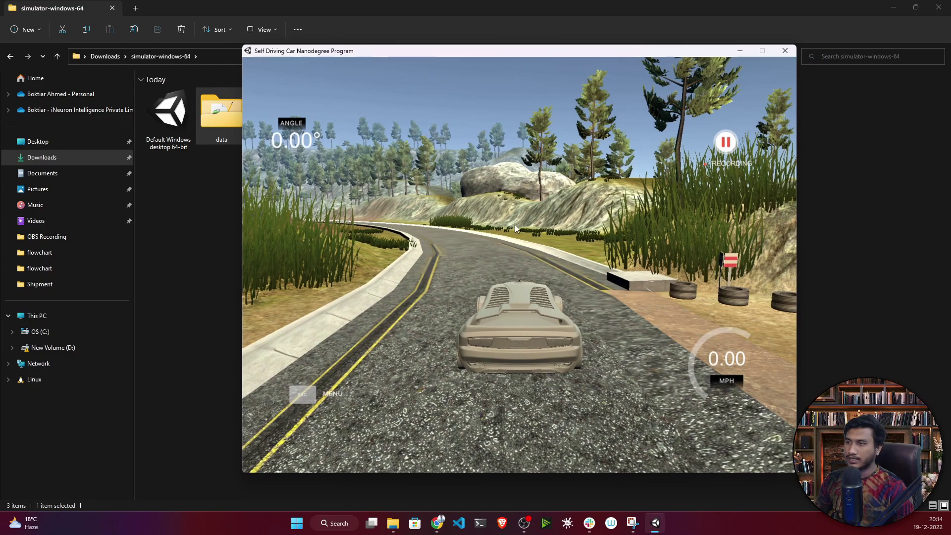
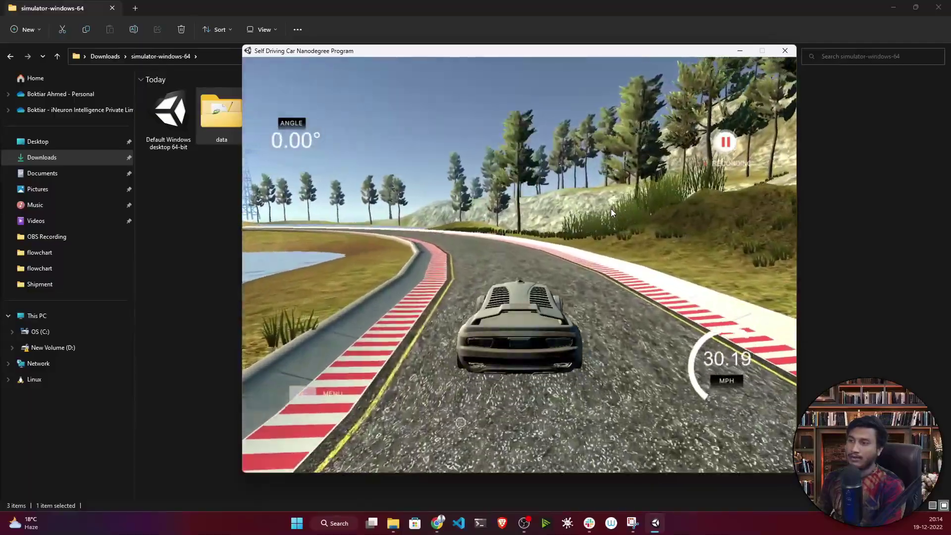
Step: Record driving around the left-hand lakeside bend and across the stone bridge, accelerating and steering left
{"action": "key", "text": "Left"}
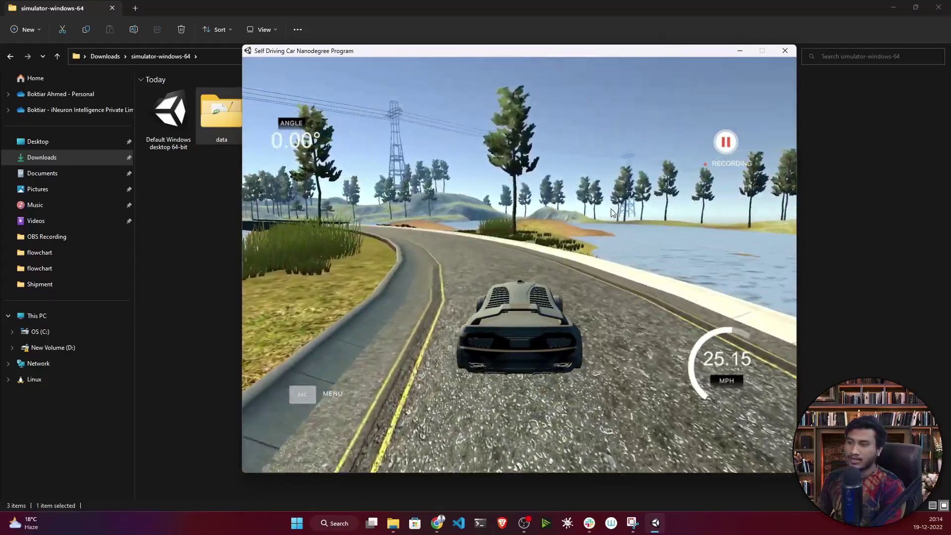
{"action": "key", "text": "Up"}
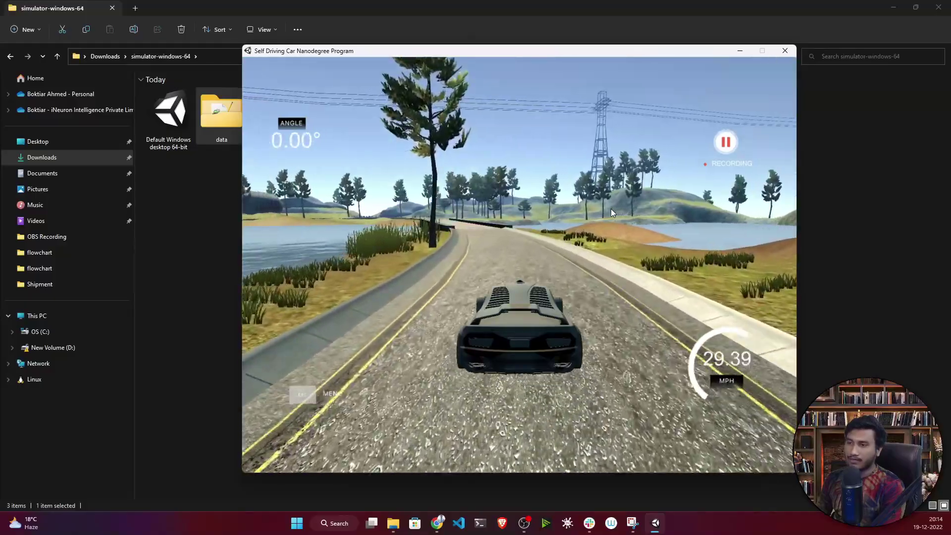
{"action": "key", "text": "Up"}
{"action": "key", "text": "Up"}
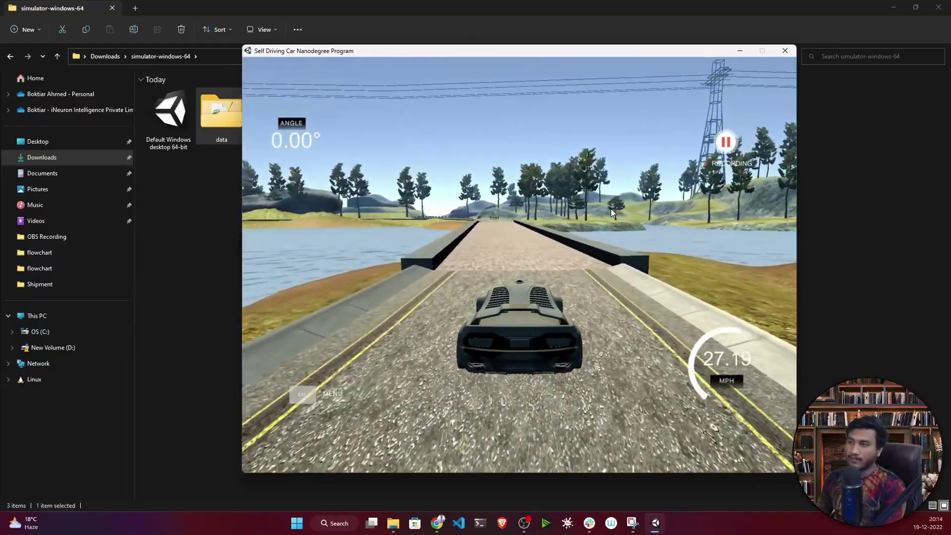
{"action": "key", "text": "Up"}
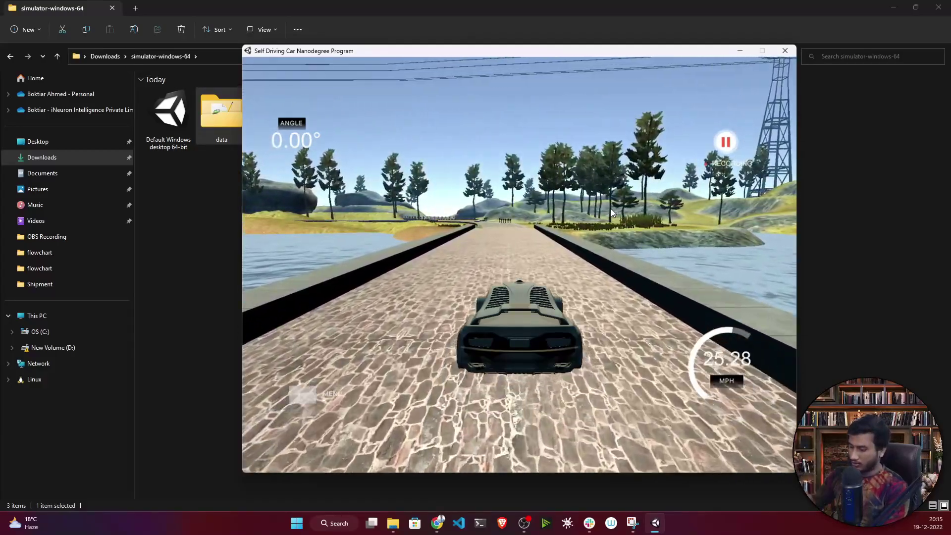
{"action": "key", "text": "Left"}
{"action": "key", "text": "Up"}
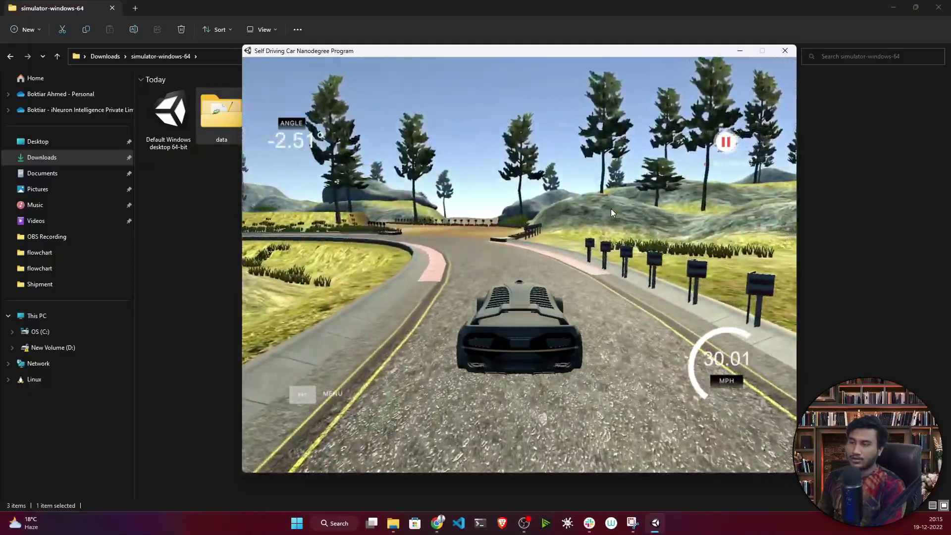
Step: Continue the recorded drive beyond the bridge, steering left through the bends and accelerating along the lake
{"action": "key", "text": "Left"}
{"action": "key", "text": "Left"}
{"action": "key", "text": "Left"}
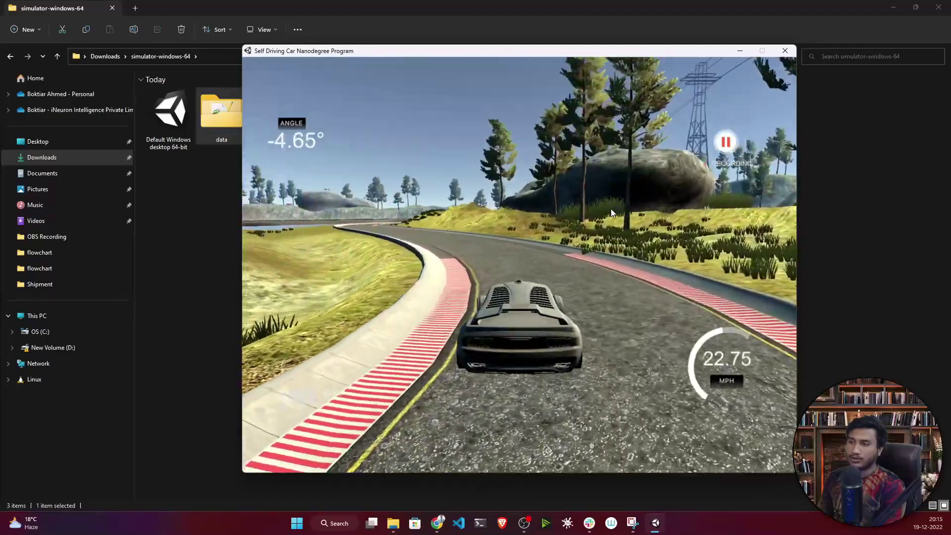
{"action": "key", "text": "Up"}
{"action": "key", "text": "Left"}
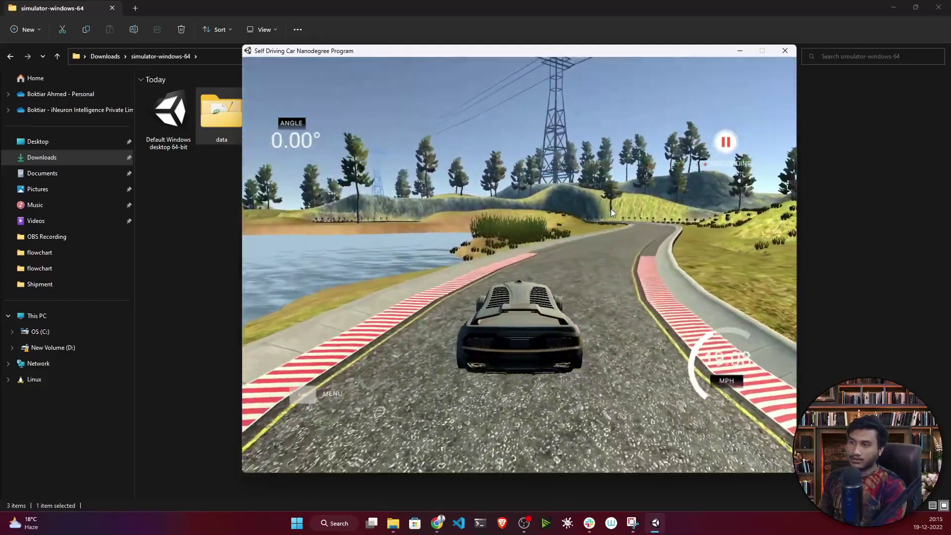
Step: Continue the recorded drive out of the curbed lakeside bend, steering right and accelerating along the straight toward the hills
{"action": "key", "text": "Right"}
{"action": "key", "text": "Up"}
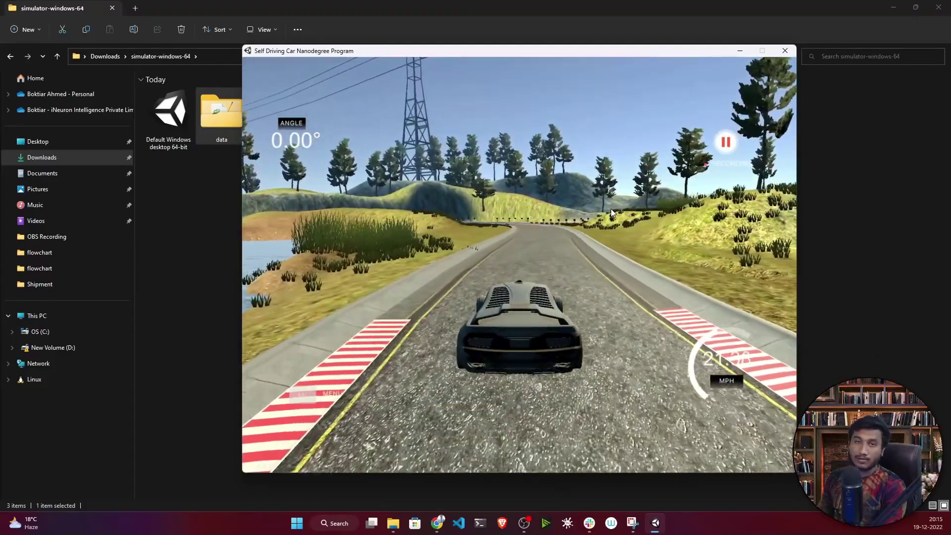
{"action": "key", "text": "Right"}
{"action": "key", "text": "Up"}
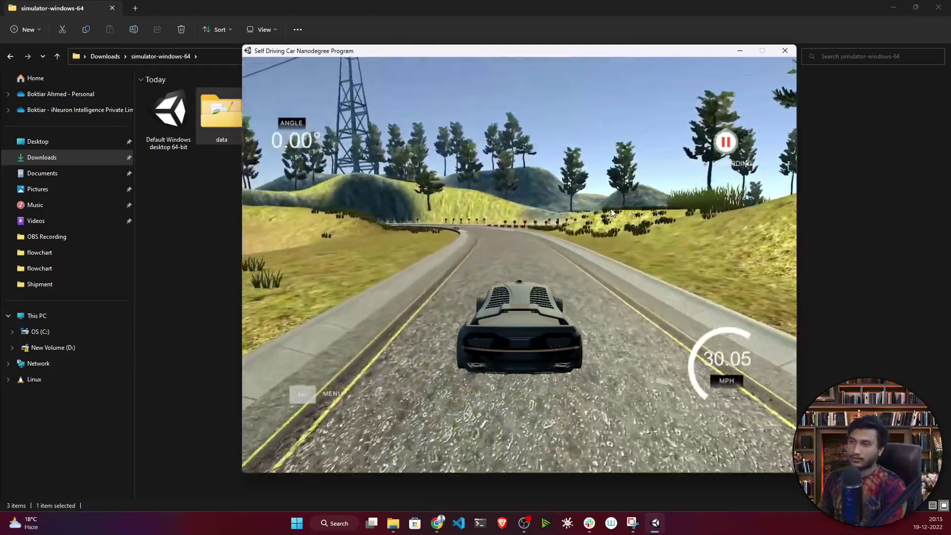
{"action": "key", "text": "Up"}
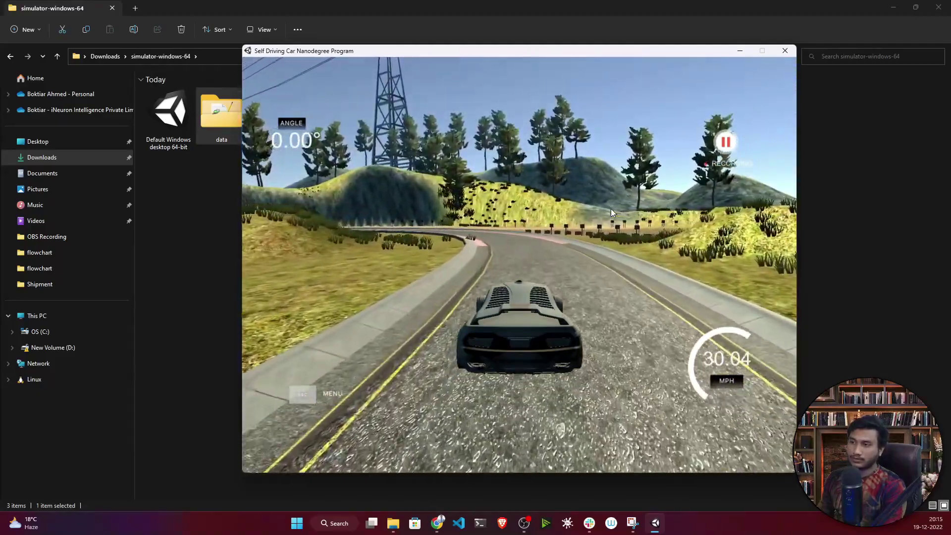
Step: Record driving around the long left-hand bend below the cliffs, steering left and accelerating out of it past the dirt shoulder
{"action": "key", "text": "Left"}
{"action": "key", "text": "Up"}
{"action": "key", "text": "Left"}
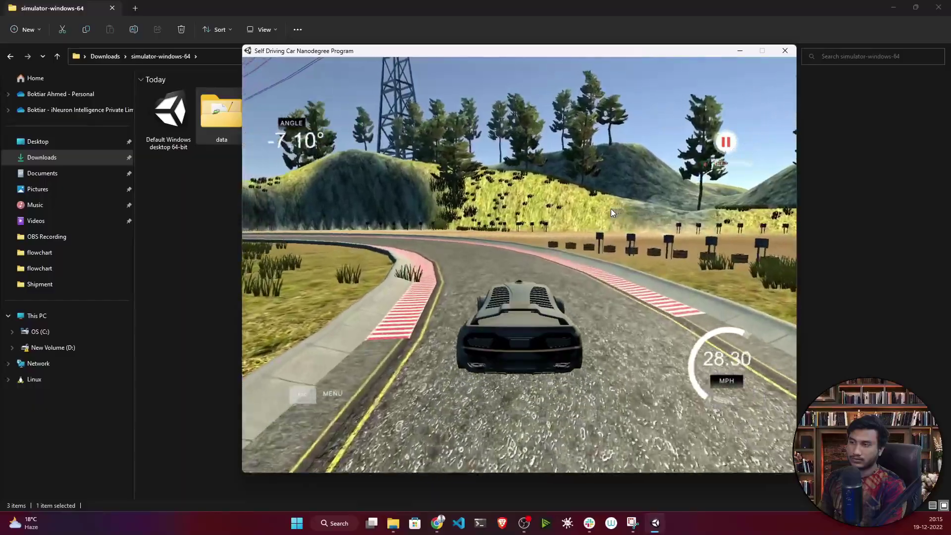
{"action": "key", "text": "Left"}
{"action": "key", "text": "Left"}
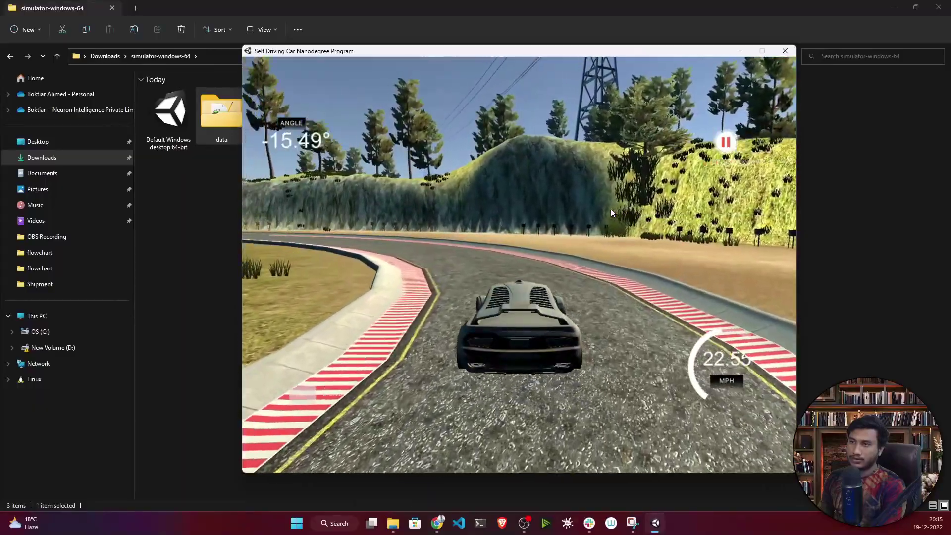
{"action": "key", "text": "Left"}
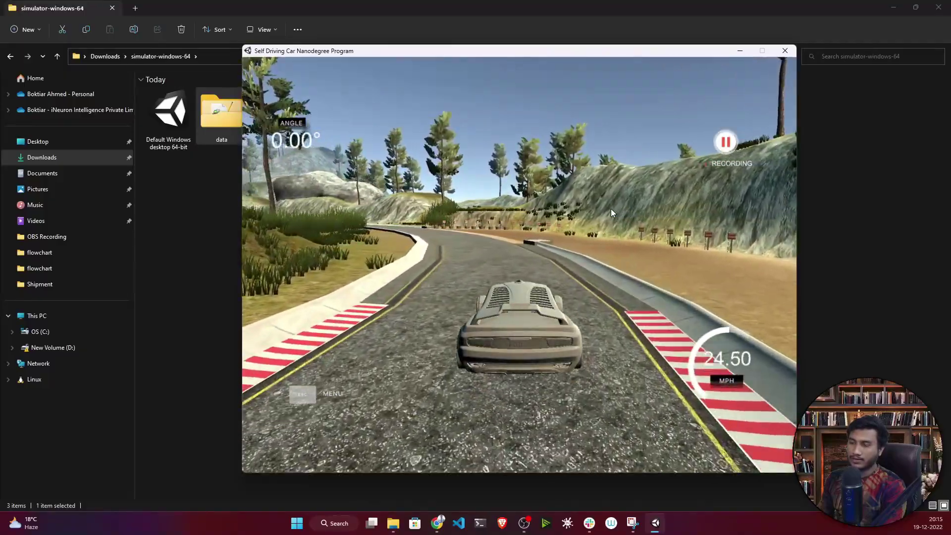
{"action": "key", "text": "Up"}
{"action": "key", "text": "Left"}
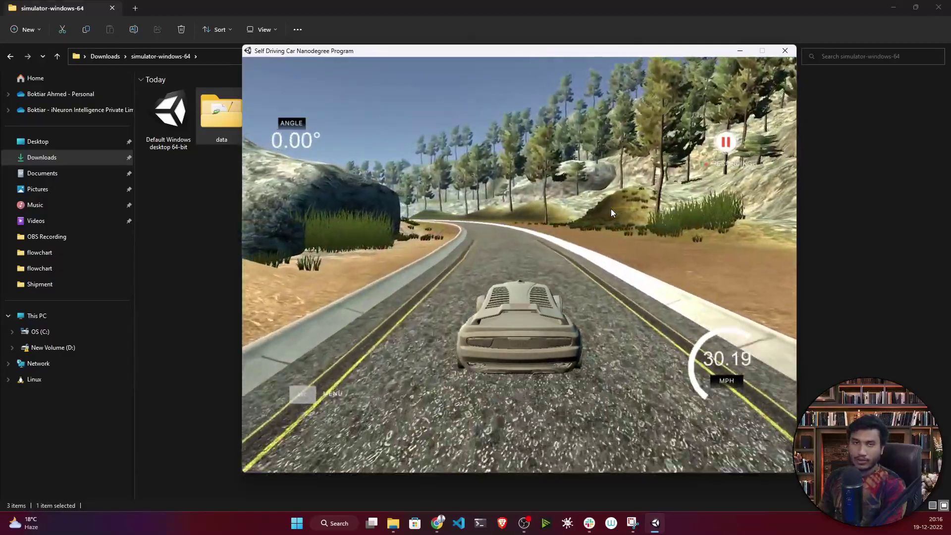
Step: Record the stretch past the large rock beside the pine slope, accelerating with small steering corrections
{"action": "key", "text": "Up"}
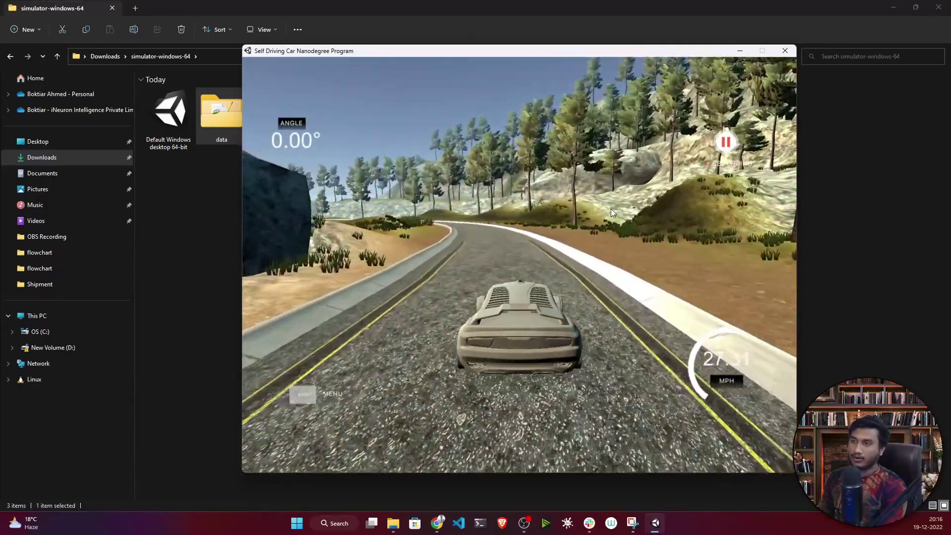
{"action": "key", "text": "Right"}
{"action": "key", "text": "Left"}
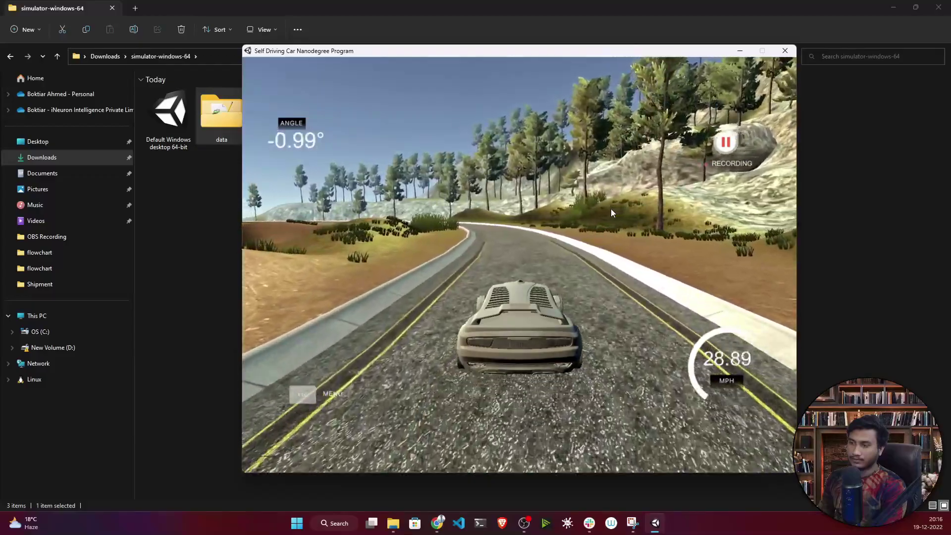
{"action": "key", "text": "Up"}
{"action": "key", "text": "Left"}
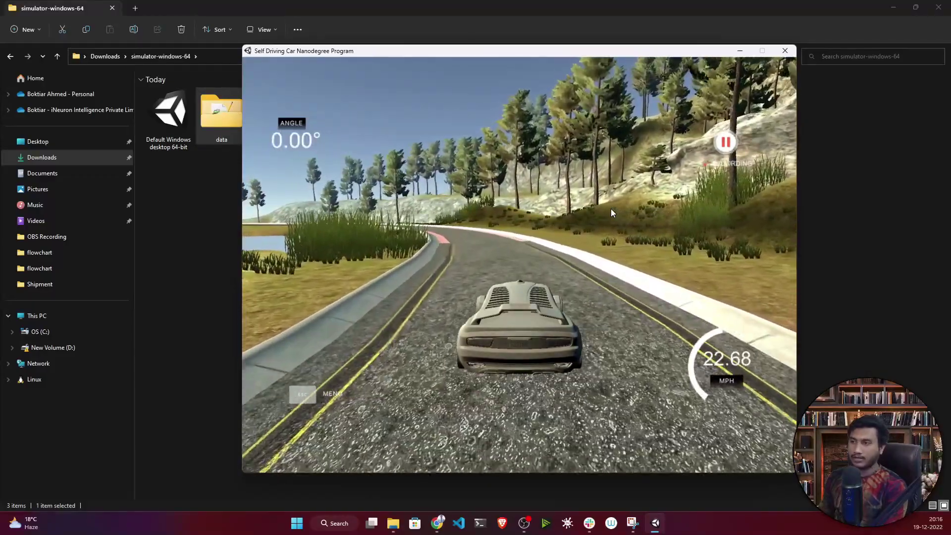
Step: Accelerate and steer left through the red-and-white curbed bend beside the lake, and end the recording
{"action": "key", "text": "Up"}
{"action": "key", "text": "Left"}
{"action": "key", "text": "Left"}
{"action": "key", "text": "Up"}
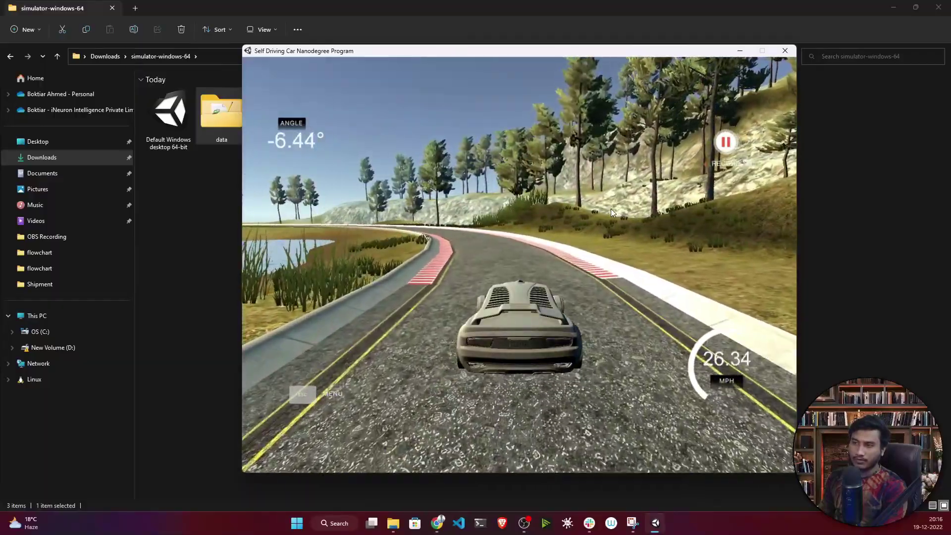
{"action": "key", "text": "Left"}
{"action": "key", "text": "Up"}
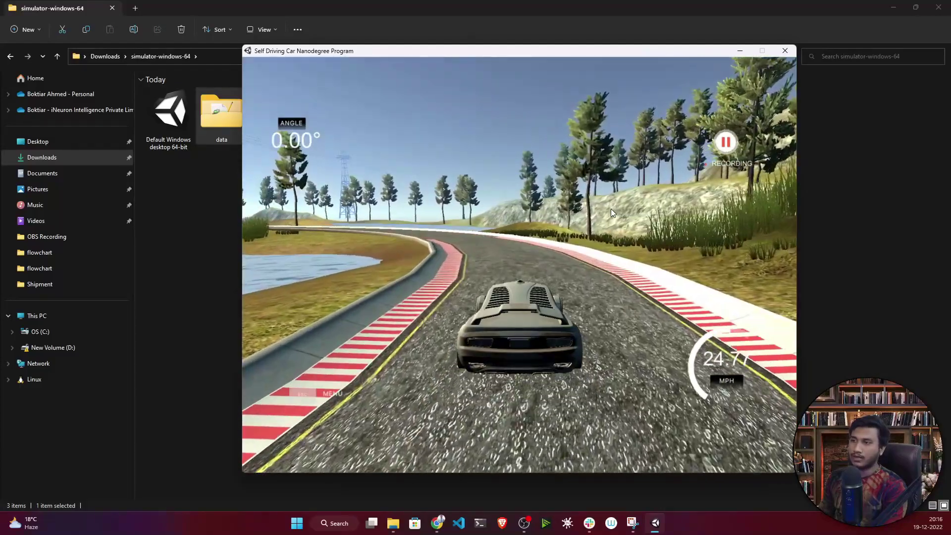
{"action": "key", "text": "r"}
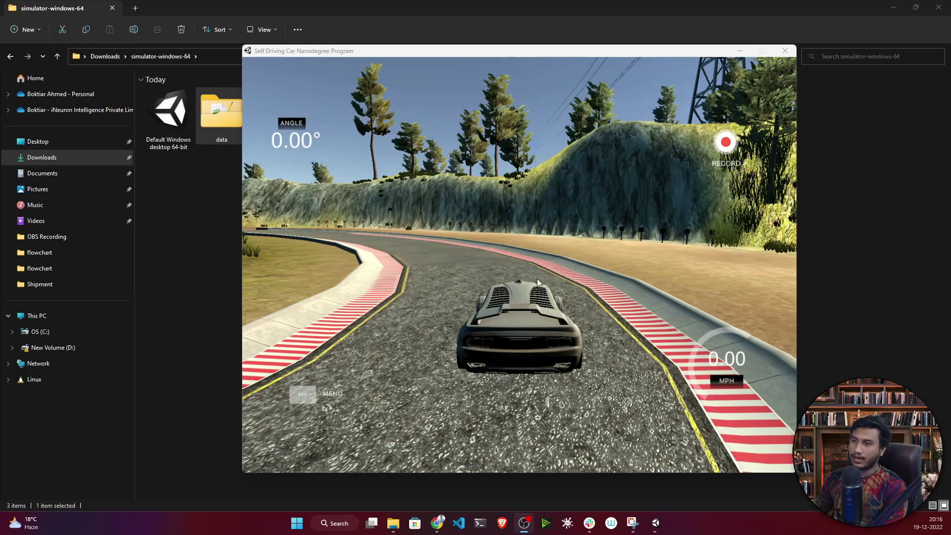
Step: Drive without recording through the left-hand bend below the cliff and brake just past the curbs
{"action": "key", "text": "Up"}
{"action": "key", "text": "Left"}
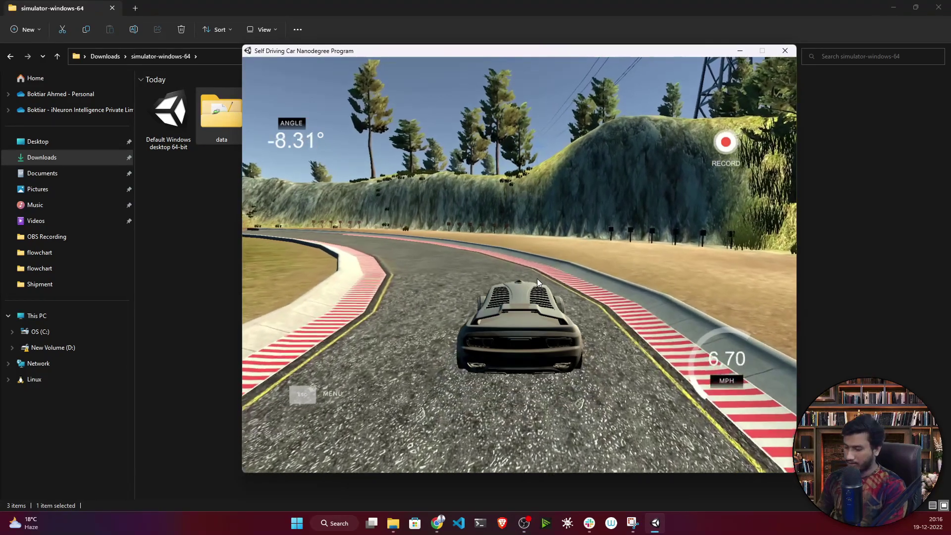
{"action": "key", "text": "Up"}
{"action": "key", "text": "Left"}
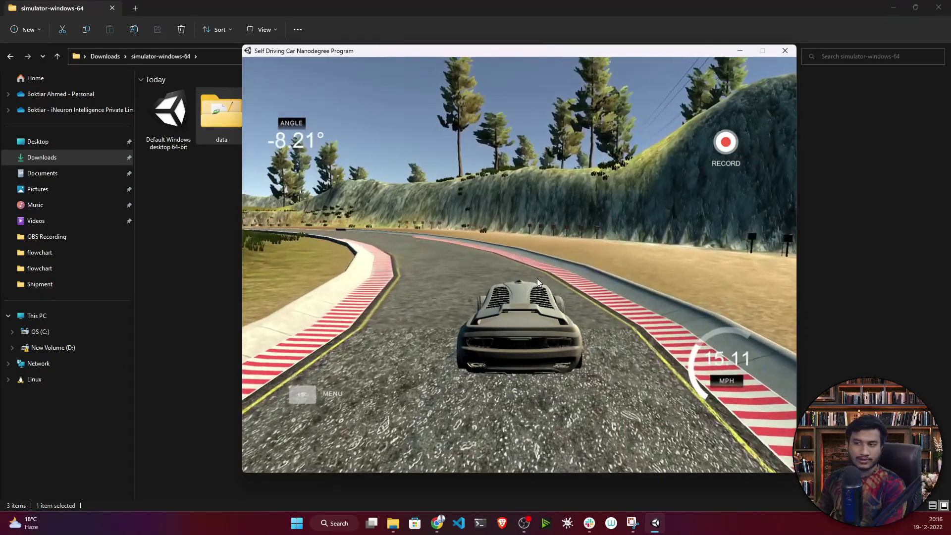
{"action": "key", "text": "Up"}
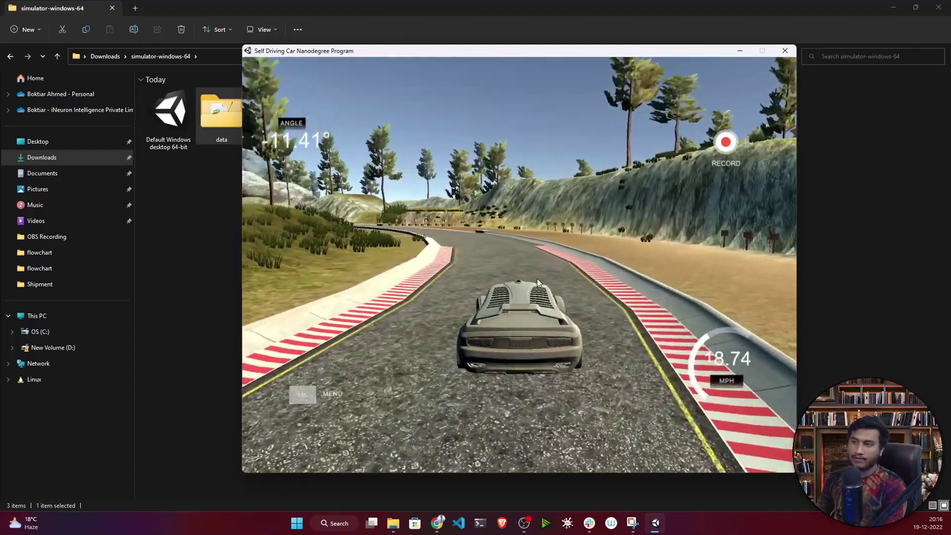
{"action": "key", "text": "Down"}
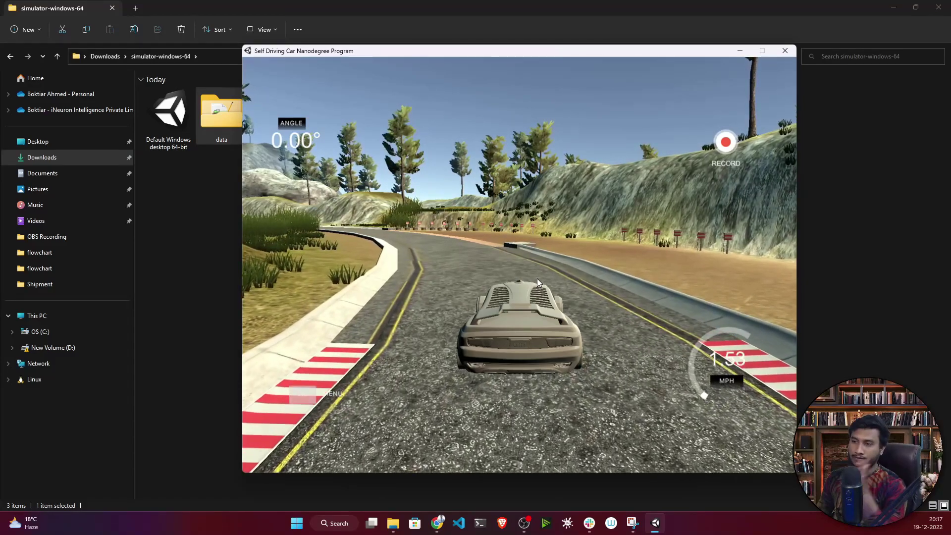
Step: Pull forward to the opening by the dirt shoulder, swing right toward the cliff, and brake at the road's edge
{"action": "key", "text": "Up"}
{"action": "key", "text": "Left"}
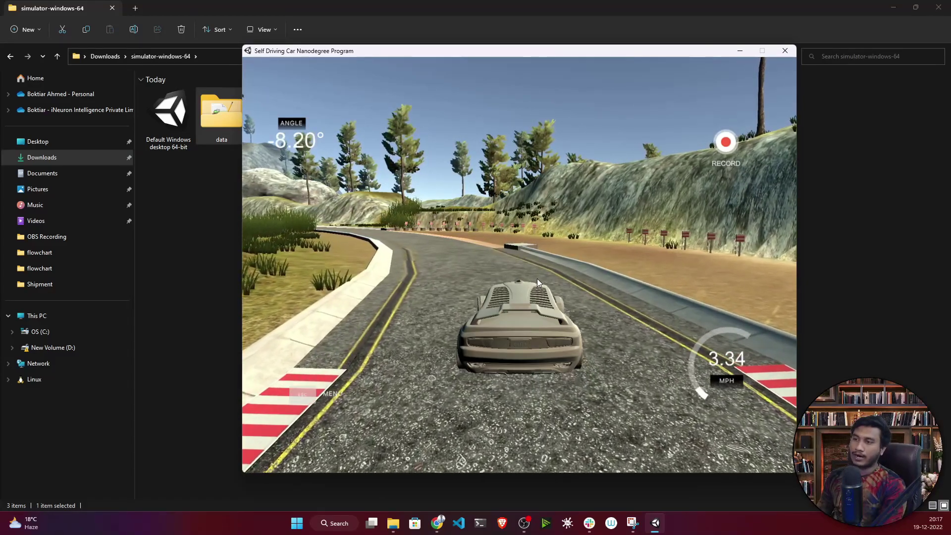
{"action": "key", "text": "Up"}
{"action": "key", "text": "Left"}
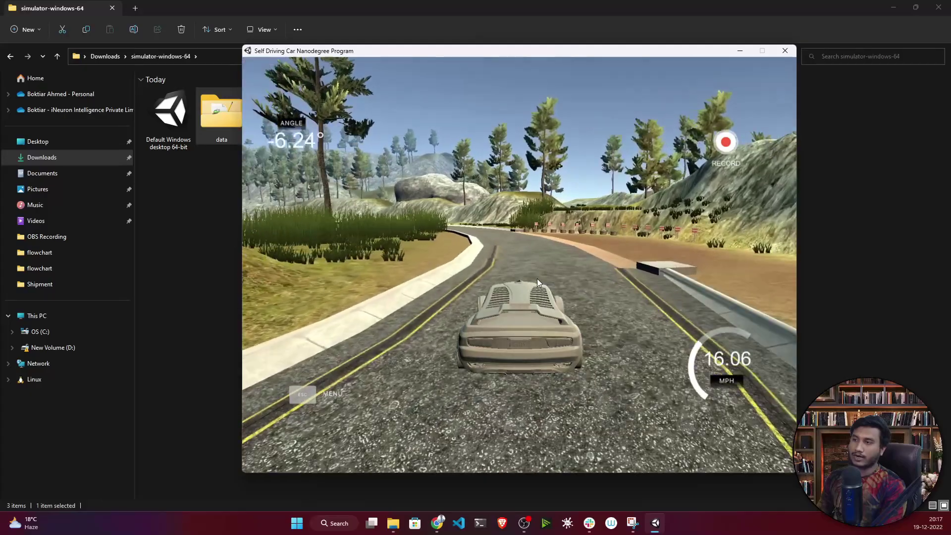
{"action": "key", "text": "Up"}
{"action": "key", "text": "Right"}
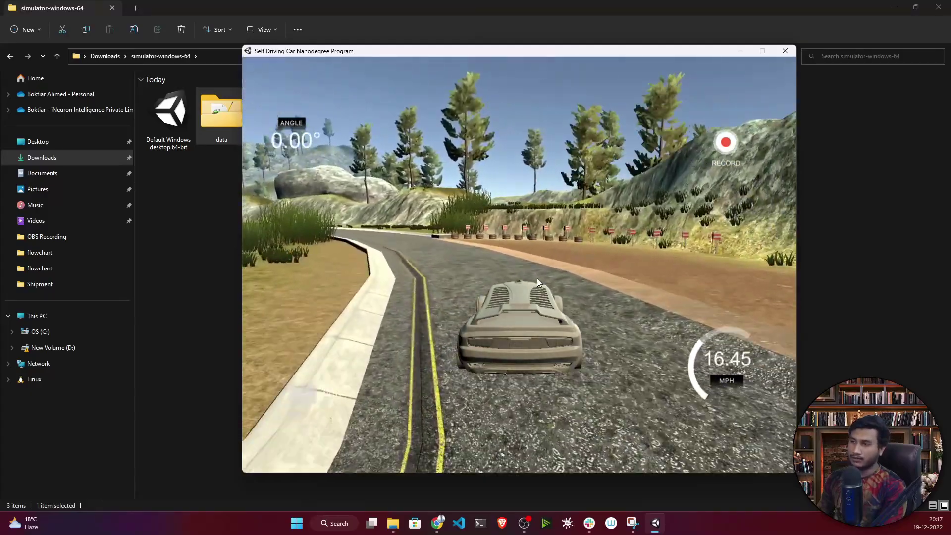
{"action": "key", "text": "Right"}
{"action": "key", "text": "Down"}
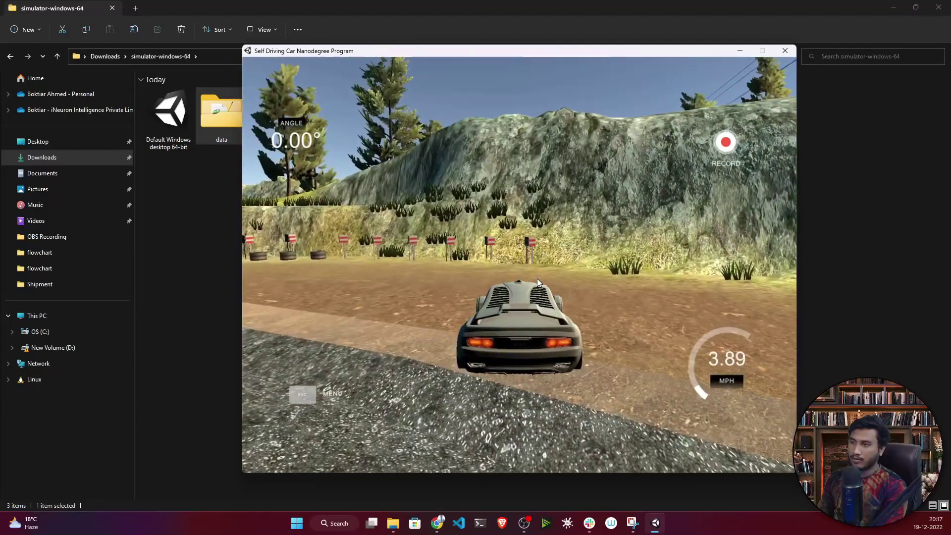
Step: Shuffle the car forward and in reverse between the dirt shoulder and the road, alternating the steering to rotate it to the right
{"action": "key", "text": "Right"}
{"action": "key", "text": "Up"}
{"action": "key", "text": "Down"}
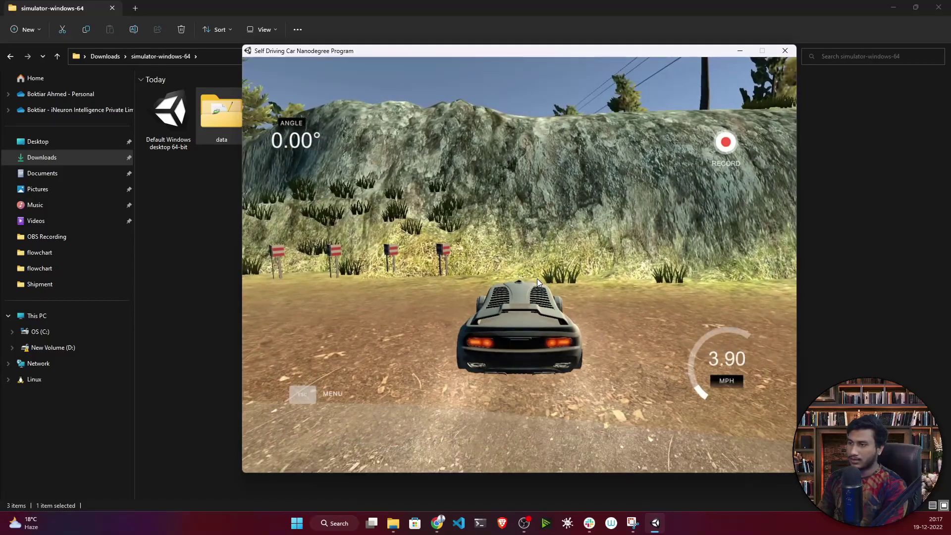
{"action": "key", "text": "Left"}
{"action": "key", "text": "Right"}
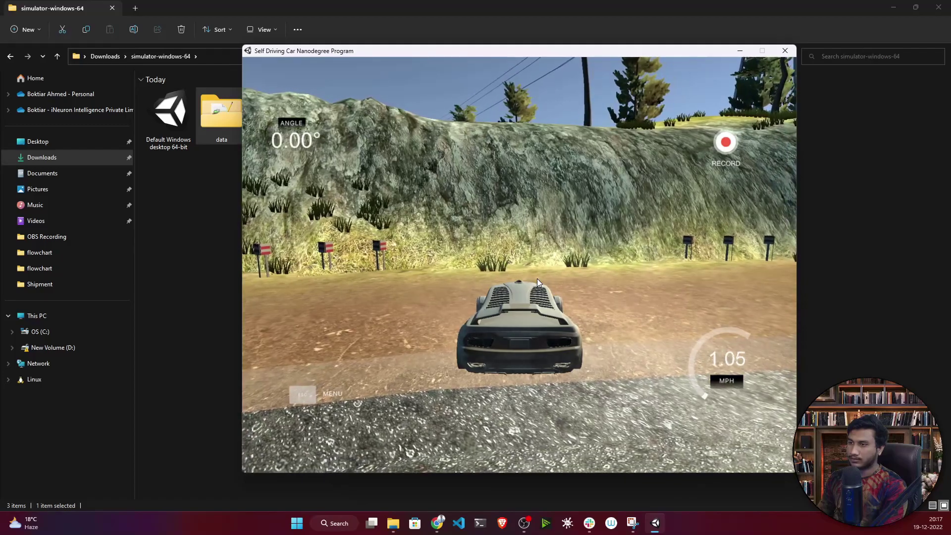
{"action": "key", "text": "Left"}
{"action": "key", "text": "Up"}
{"action": "key", "text": "Right"}
{"action": "key", "text": "Left"}
{"action": "key", "text": "Down"}
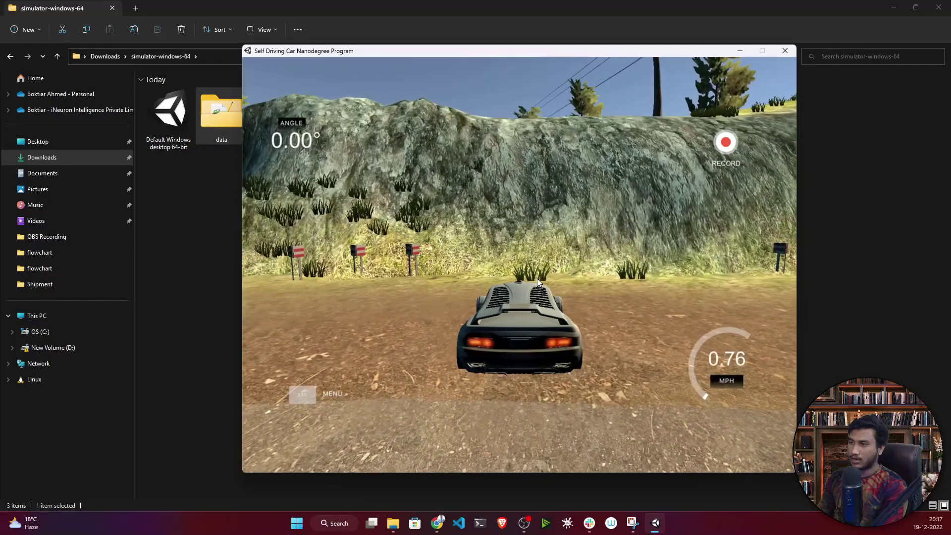
Step: Complete the turnaround, line the car up on the road in the opposite direction, and brake beyond the dirt opening
{"action": "key", "text": "Up"}
{"action": "key", "text": "Left"}
{"action": "key", "text": "Right"}
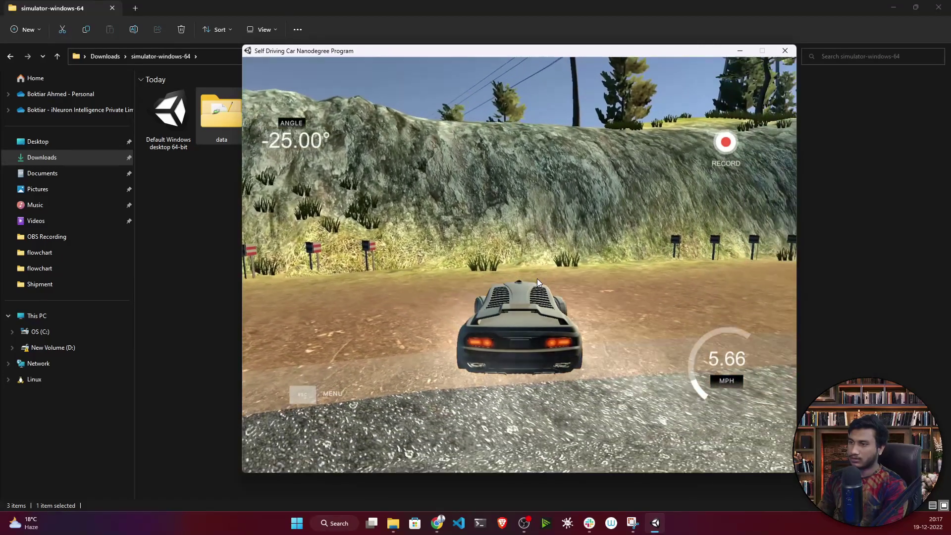
{"action": "key", "text": "Left"}
{"action": "key", "text": "Down"}
{"action": "key", "text": "Right"}
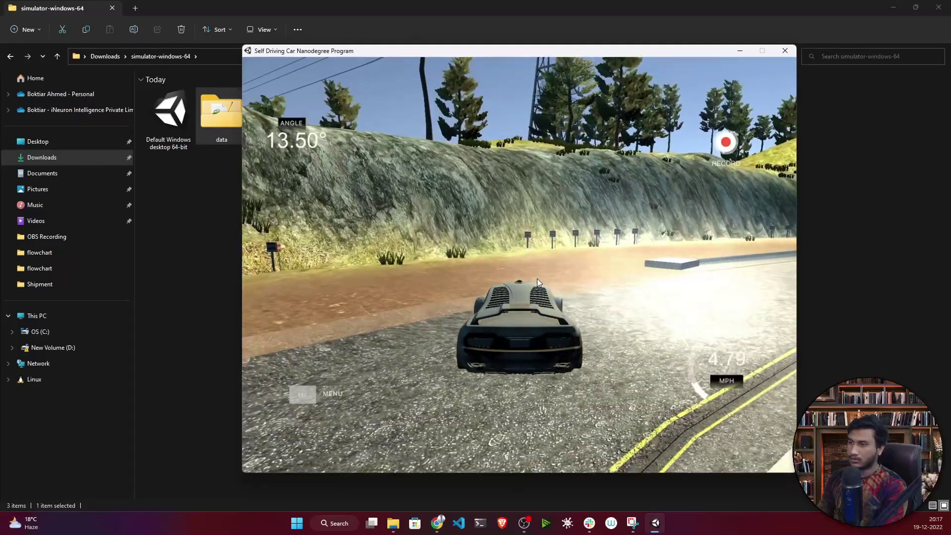
{"action": "key", "text": "Up"}
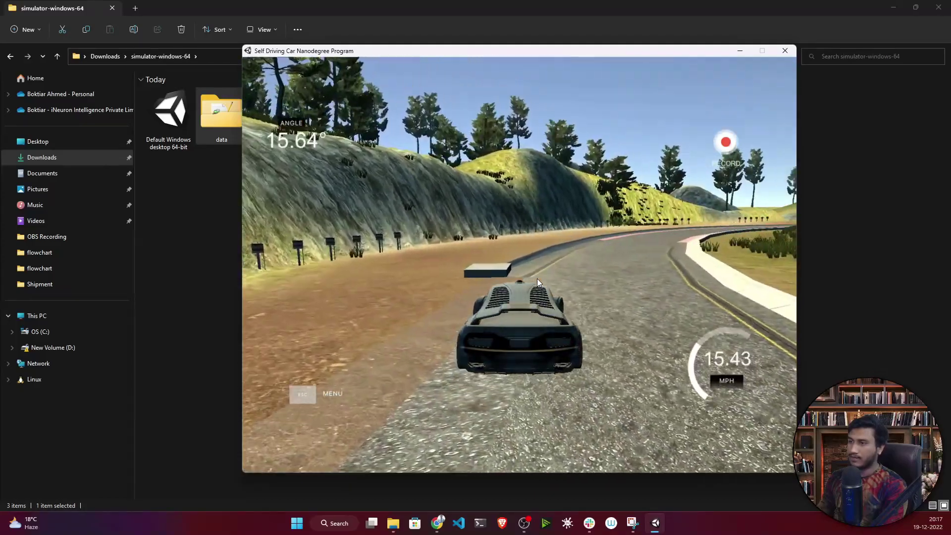
{"action": "key", "text": "Down"}
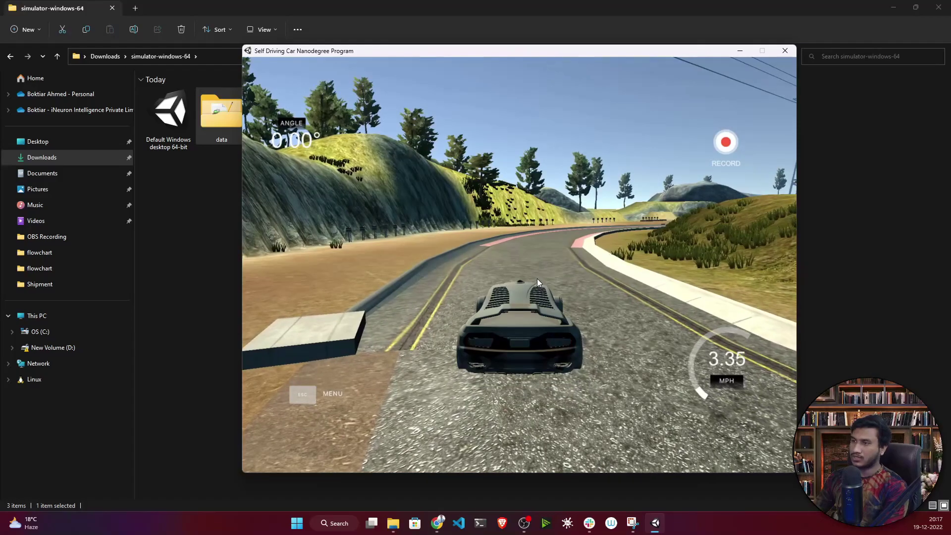
Step: Start a new recording with the data folder as its destination and accelerate in the opposite direction
{"action": "left_click", "coordinate": [729, 142]}
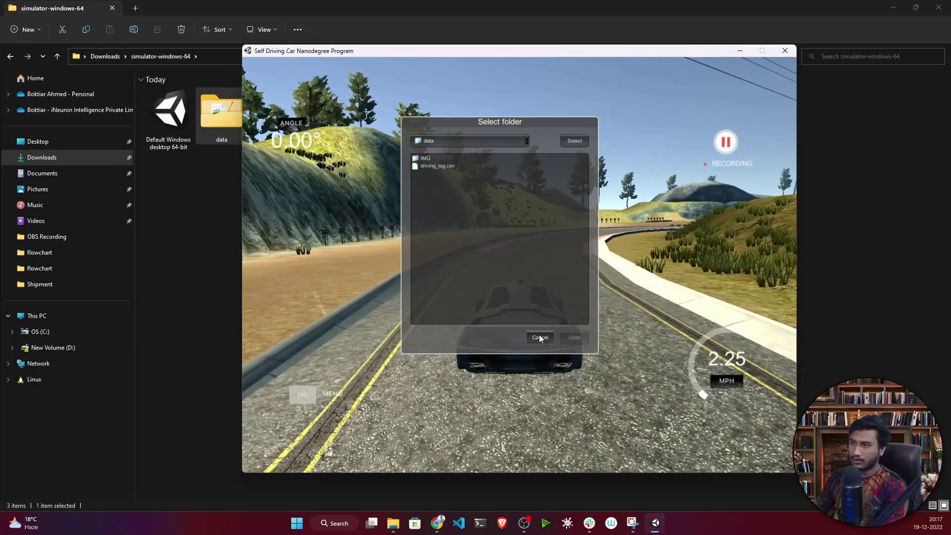
{"action": "left_click", "coordinate": [574, 141]}
{"action": "key", "text": "Up"}
{"action": "key", "text": "Up"}
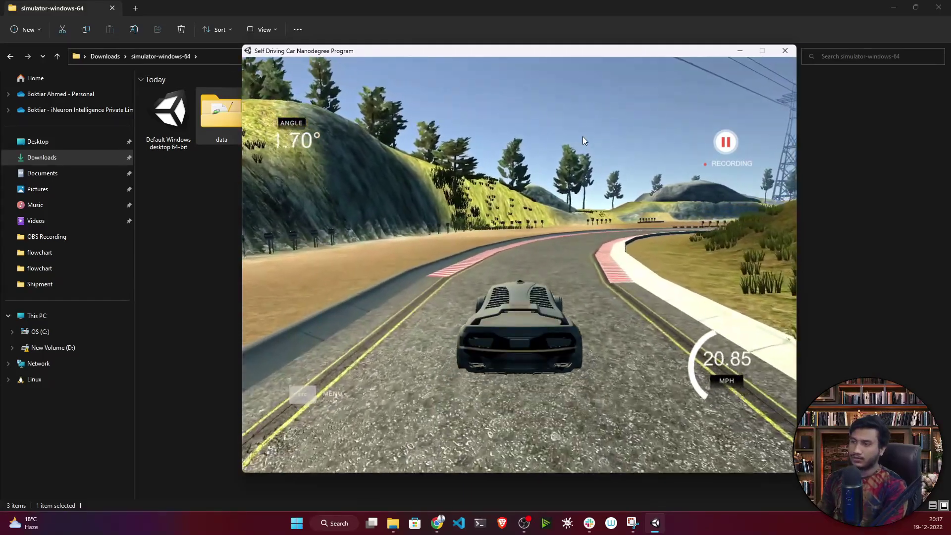
Step: Record driving the curbed right-hand bends in the opposite direction, accelerating and steering right until the lake straight
{"action": "key", "text": "Up"}
{"action": "key", "text": "Right"}
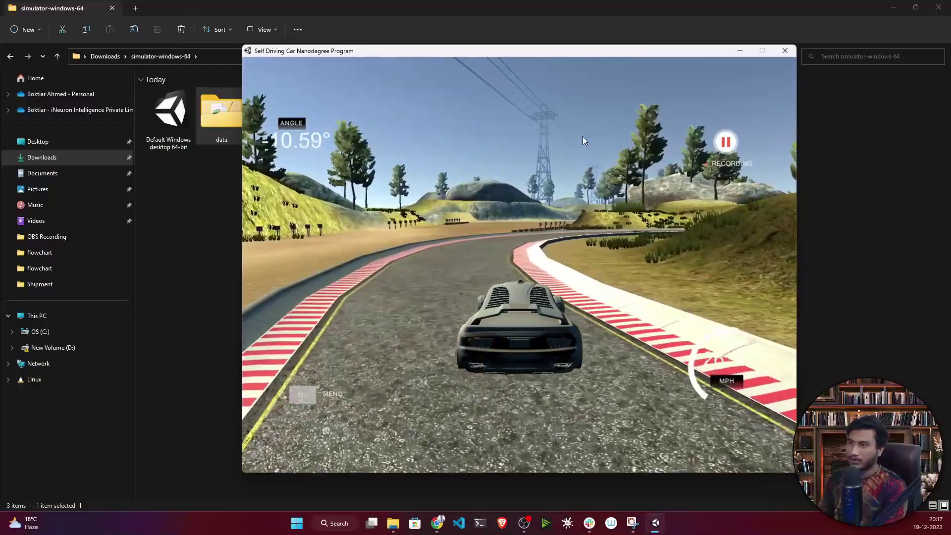
{"action": "key", "text": "Right"}
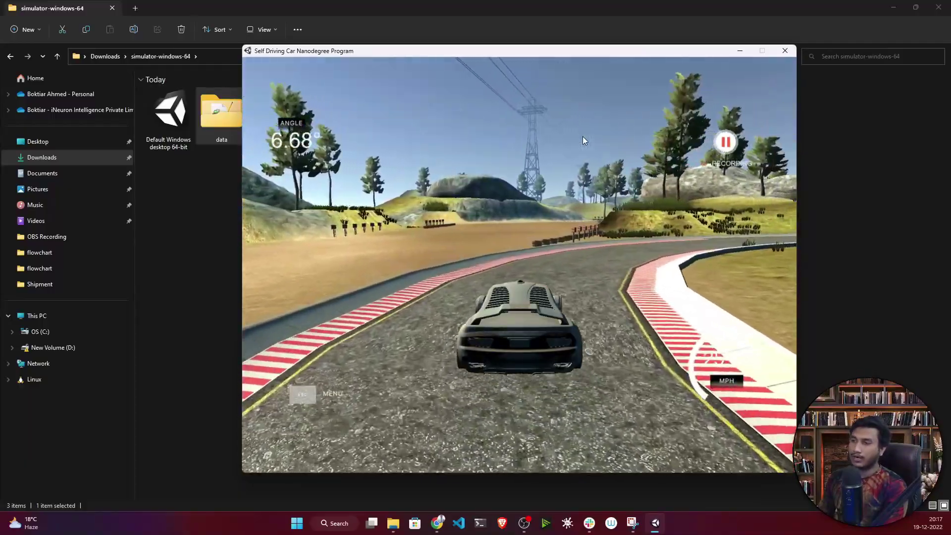
{"action": "key", "text": "Right"}
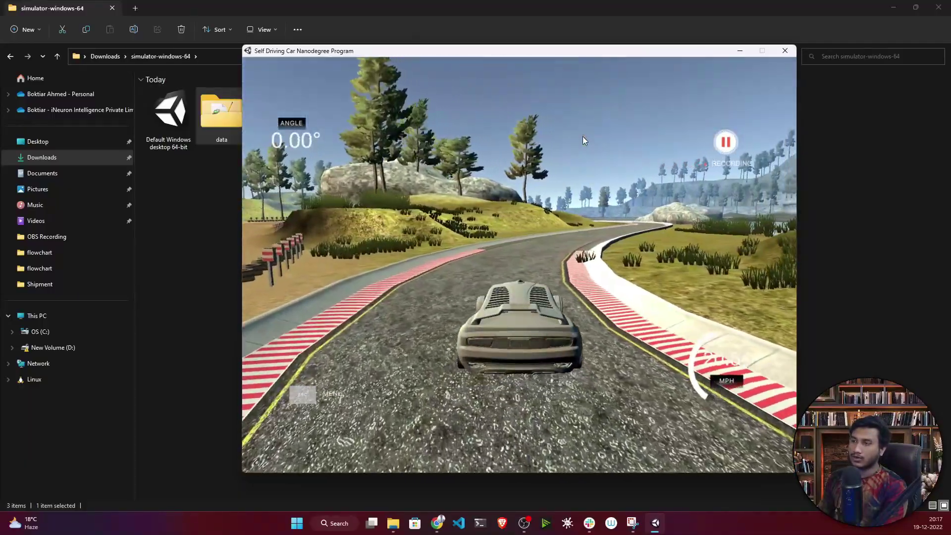
{"action": "key", "text": "Right"}
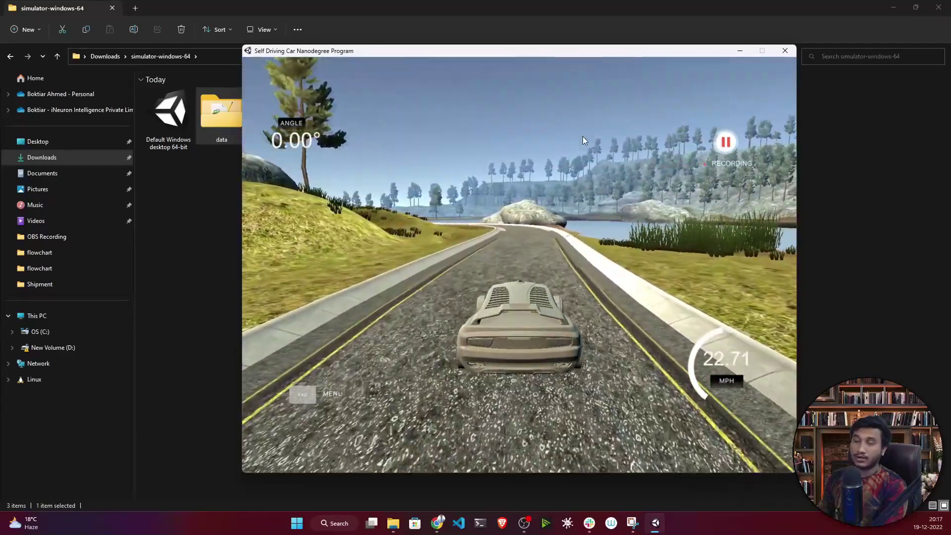
Step: Record driving the curbed left-hand bend beside the lake, accelerating and steering left, and straighten the car onto the road beyond
{"action": "key", "text": "Up"}
{"action": "key", "text": "Left"}
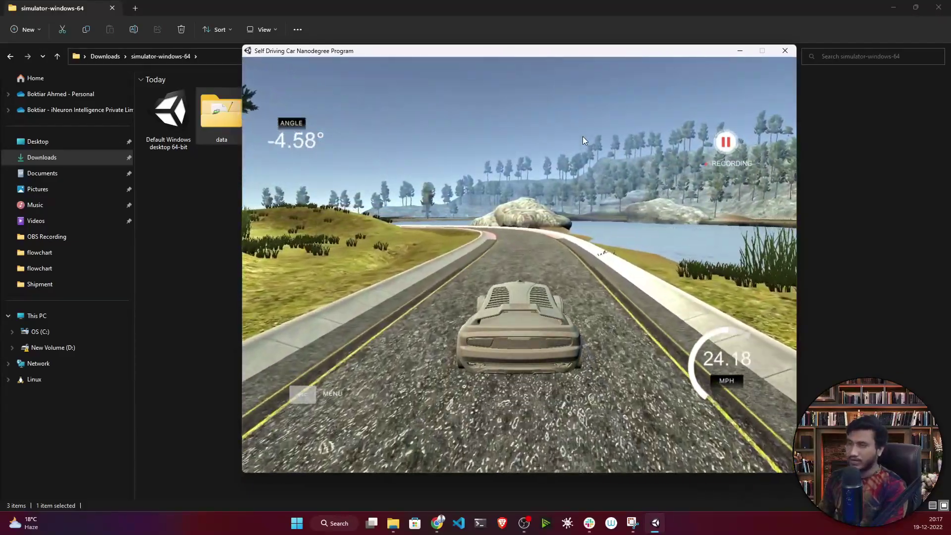
{"action": "key", "text": "Up"}
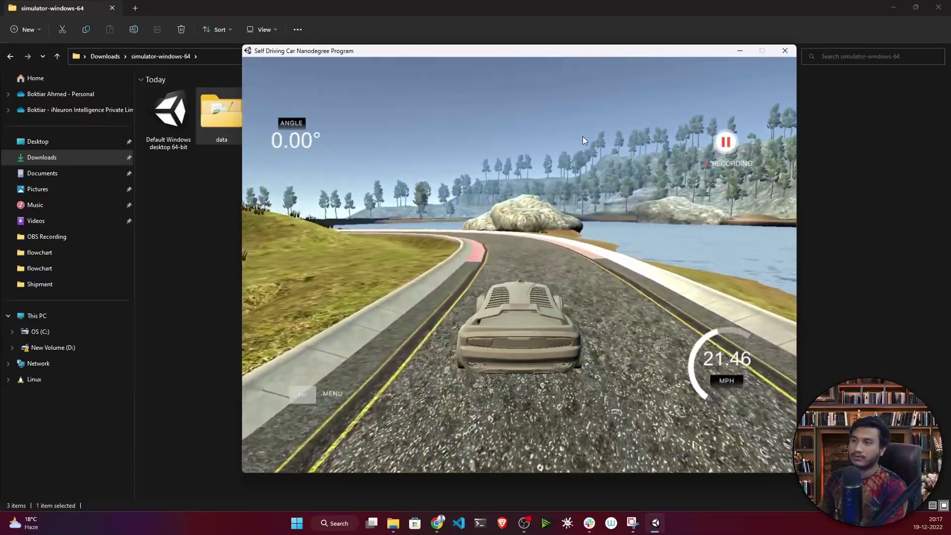
{"action": "key", "text": "Left"}
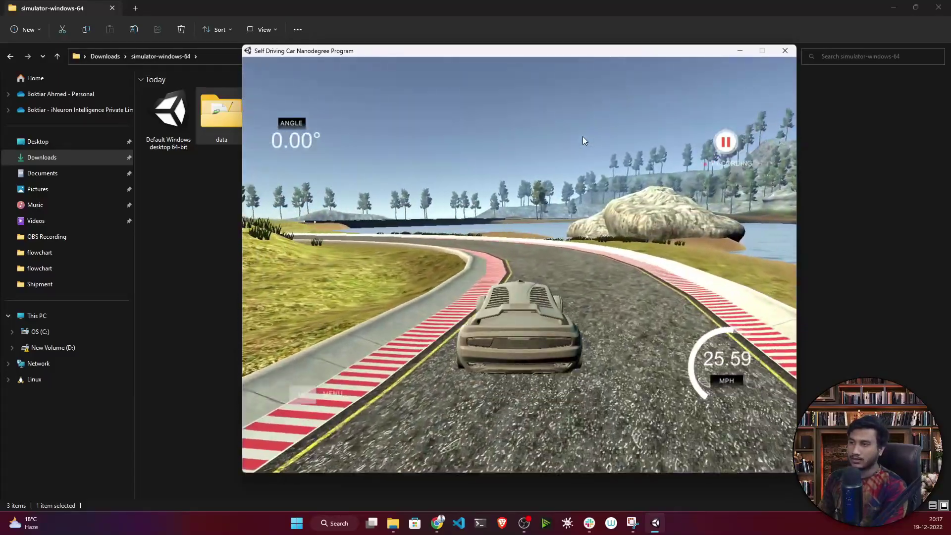
{"action": "key", "text": "Left"}
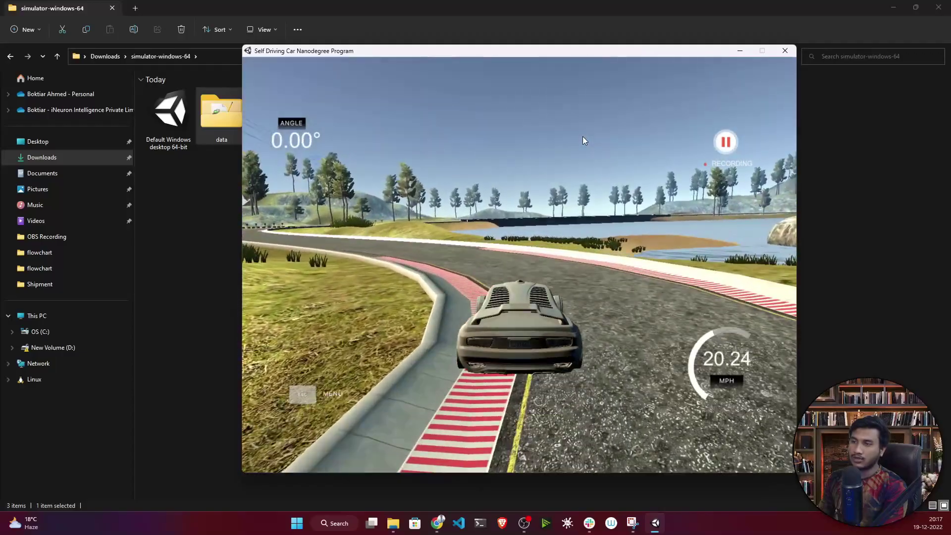
{"action": "key", "text": "Left"}
{"action": "key", "text": "Left"}
{"action": "key", "text": "Up"}
{"action": "key", "text": "Left"}
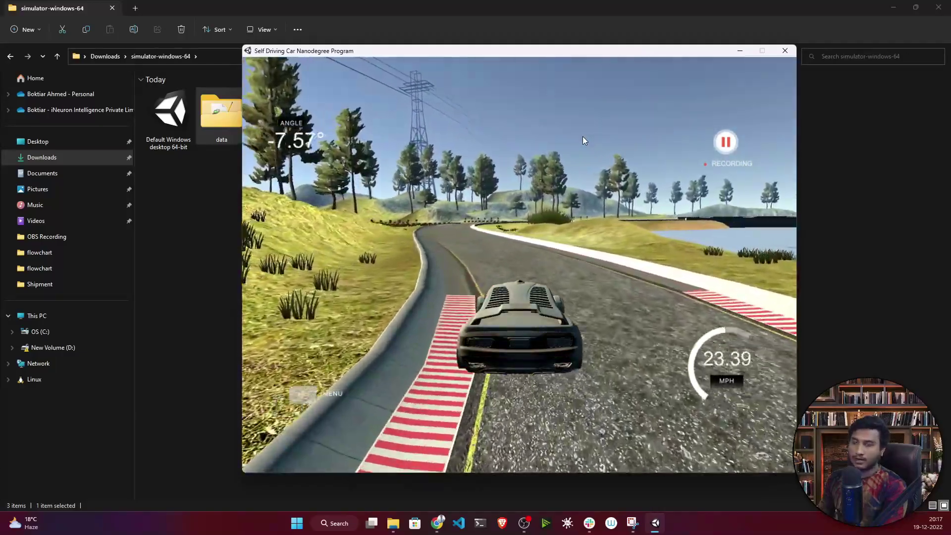
{"action": "key", "text": "Right"}
{"action": "key", "text": "Up"}
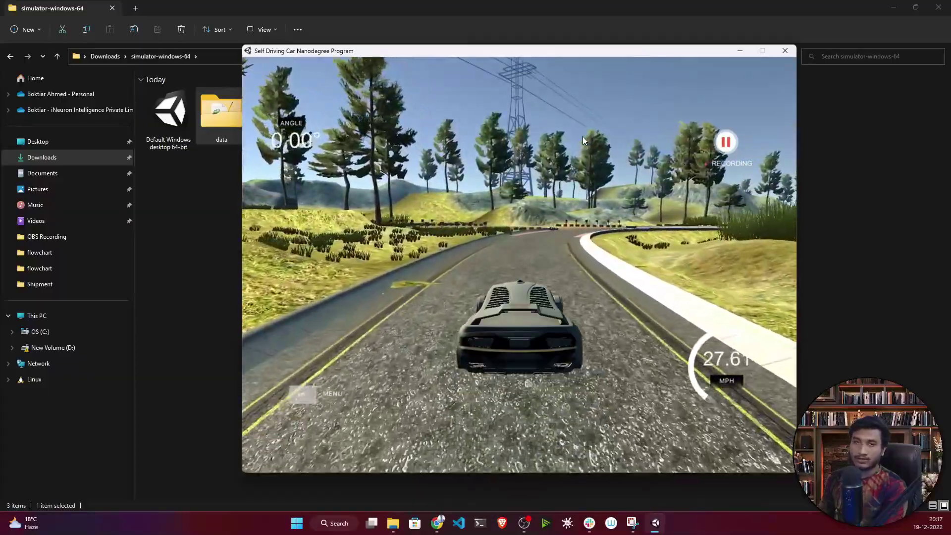
Step: Record accelerating to the dirt opening and steering right through the curbed bend toward the bridge
{"action": "key", "text": "Up"}
{"action": "key", "text": "Up"}
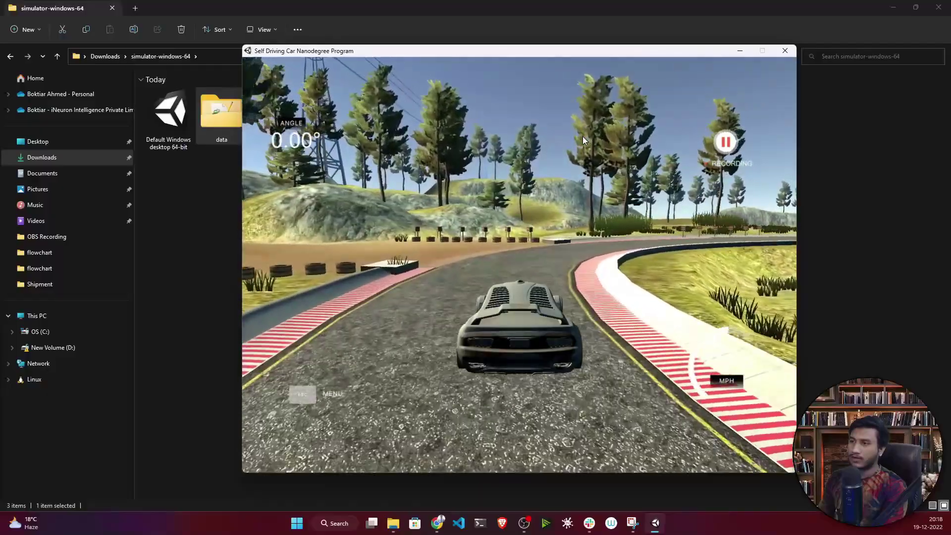
{"action": "key", "text": "Right"}
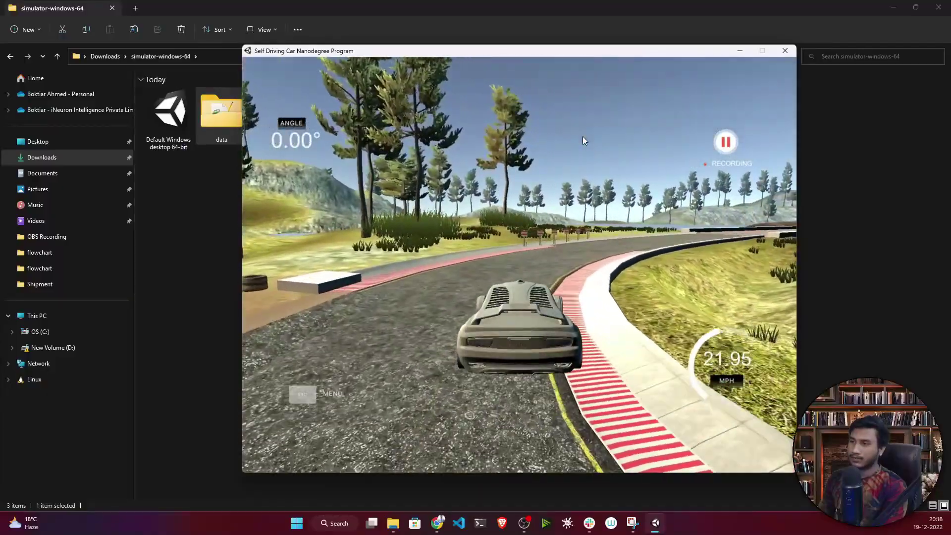
{"action": "key", "text": "Right"}
{"action": "key", "text": "Up"}
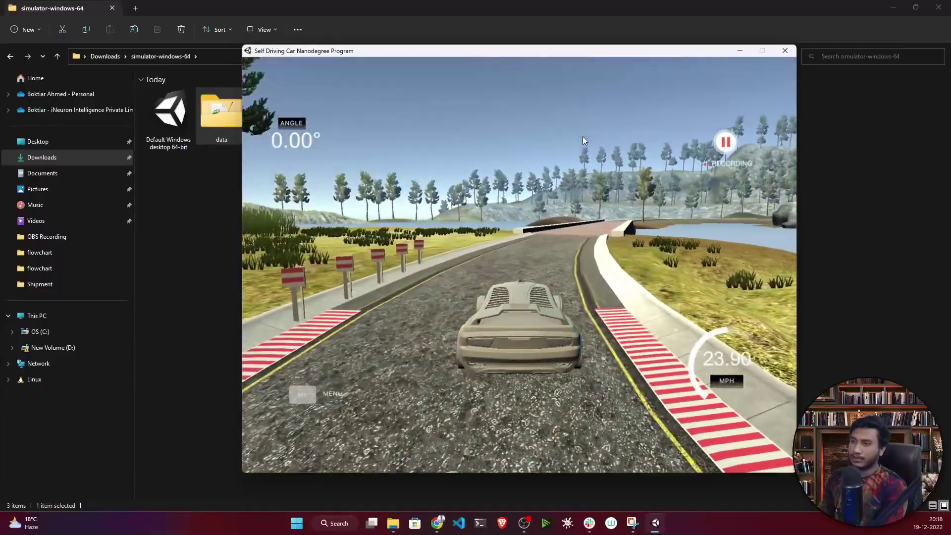
Step: Record crossing the cobblestone bridge, accelerating and correcting slightly right to stay between its walls
{"action": "key", "text": "Up"}
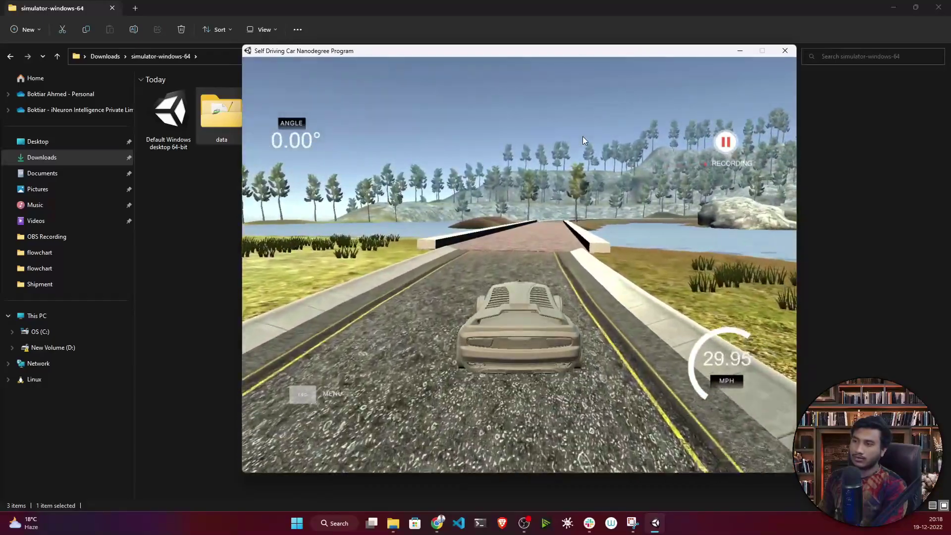
{"action": "key", "text": "Up"}
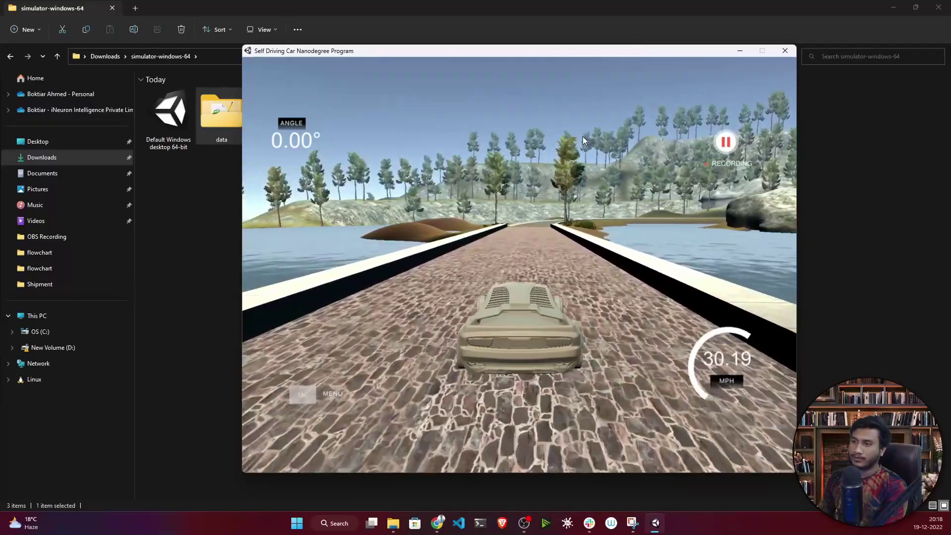
{"action": "key", "text": "Right"}
{"action": "key", "text": "Up"}
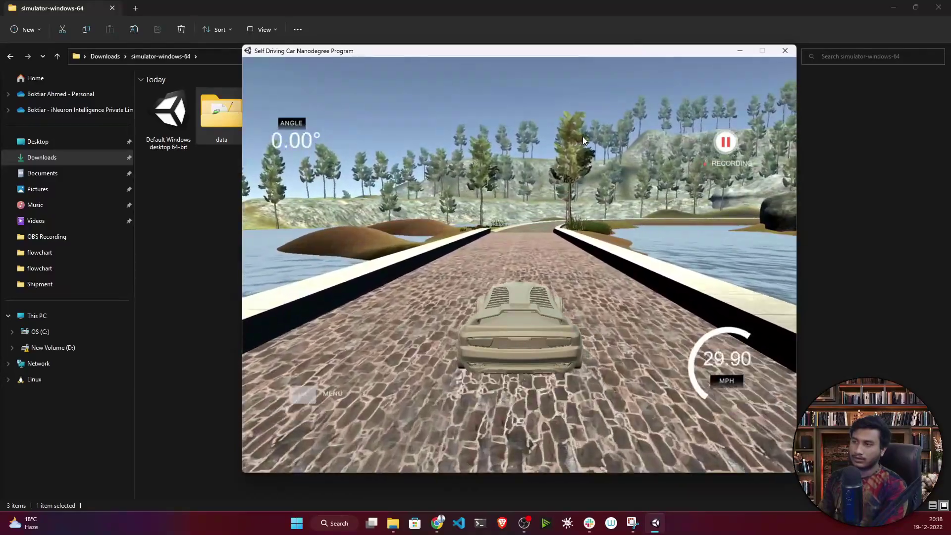
{"action": "key", "text": "Right"}
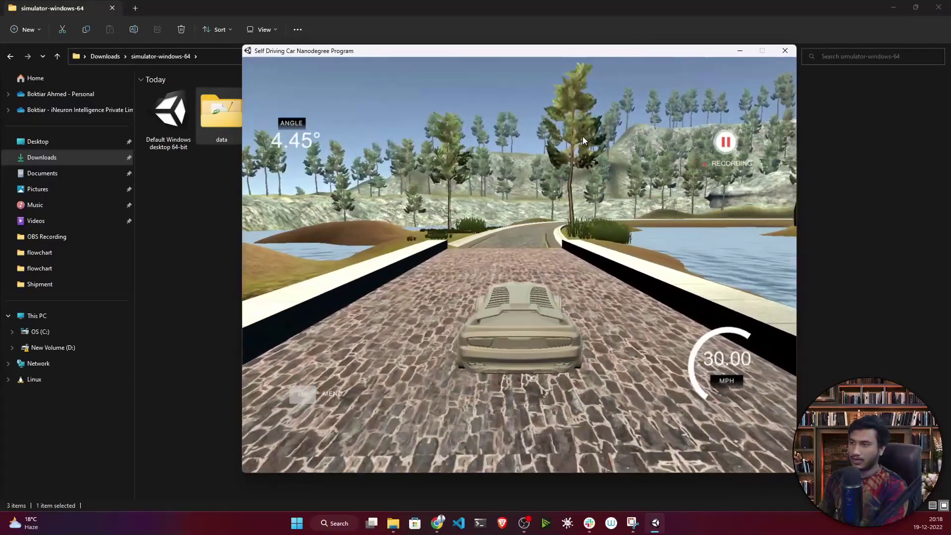
{"action": "key", "text": "Up"}
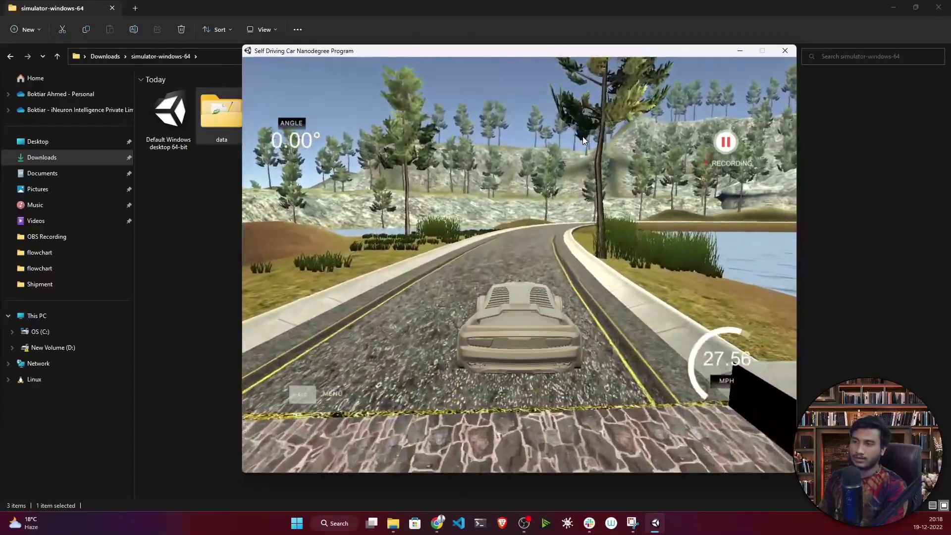
Step: Record driving the long right-hand bend beyond the bridge, accelerating and steering right past the rocky hillside
{"action": "key", "text": "Right"}
{"action": "key", "text": "Up"}
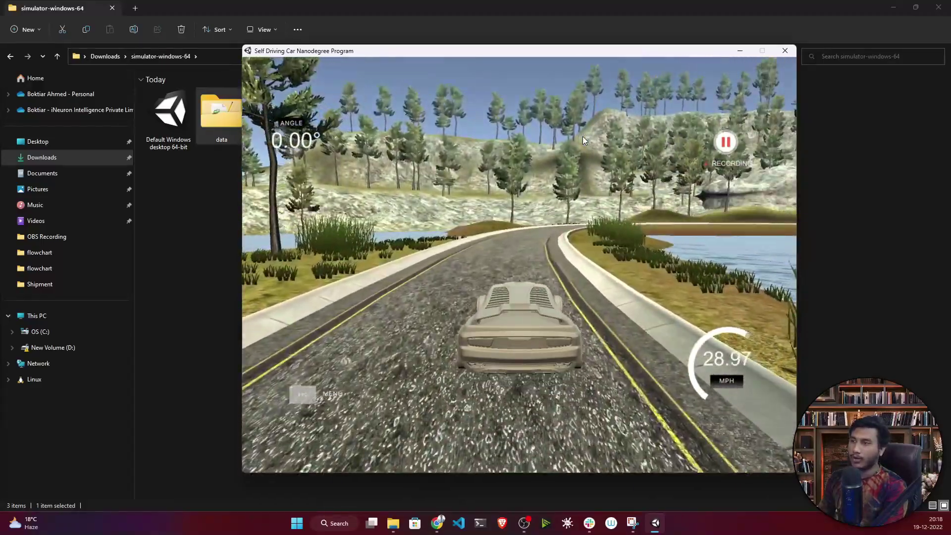
{"action": "key", "text": "Up"}
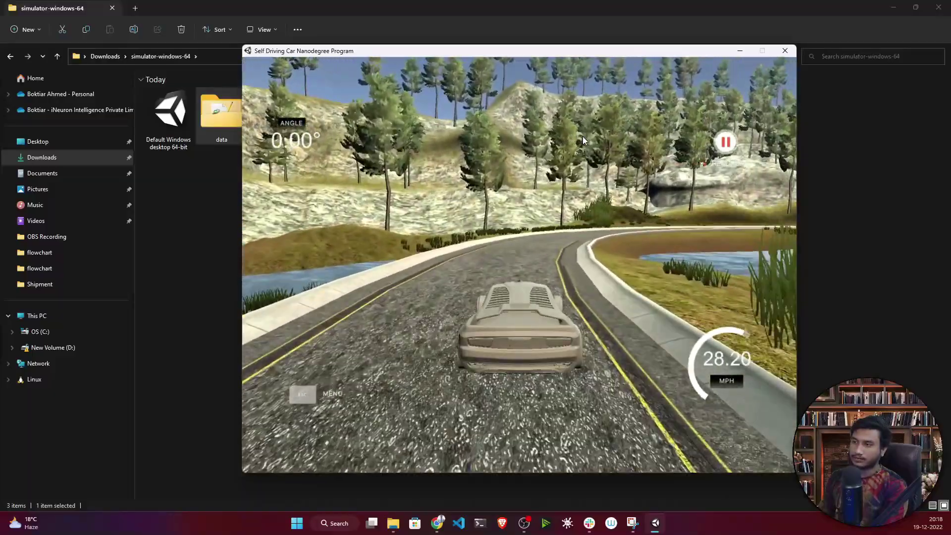
{"action": "key", "text": "Up"}
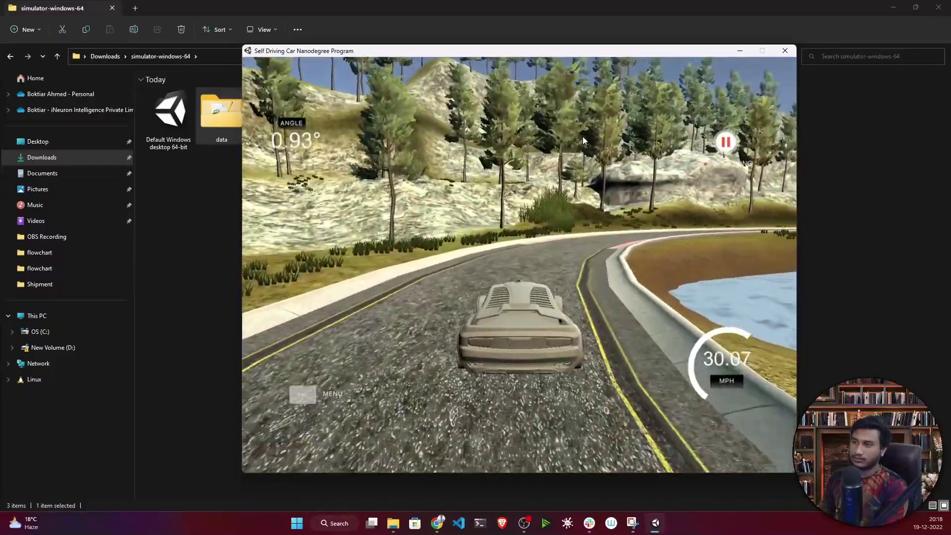
{"action": "key", "text": "Up"}
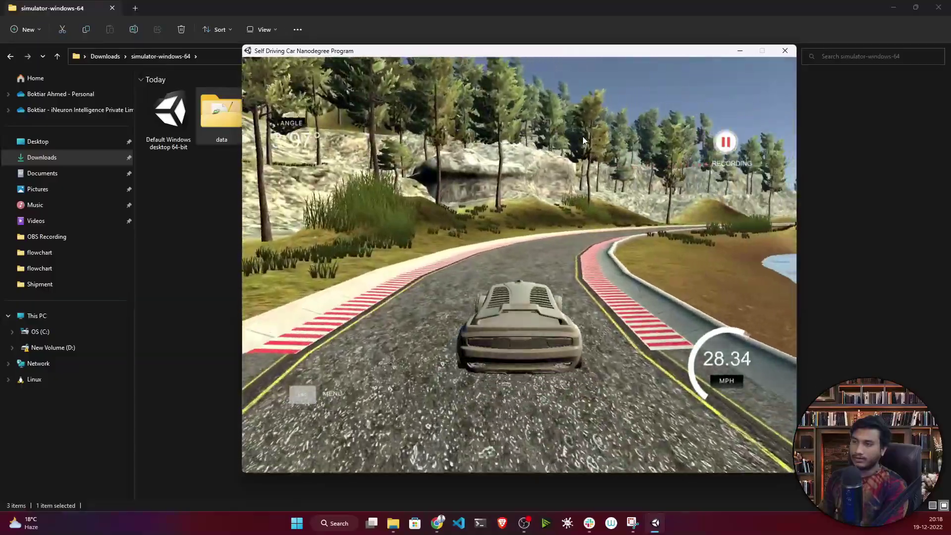
{"action": "key", "text": "Right"}
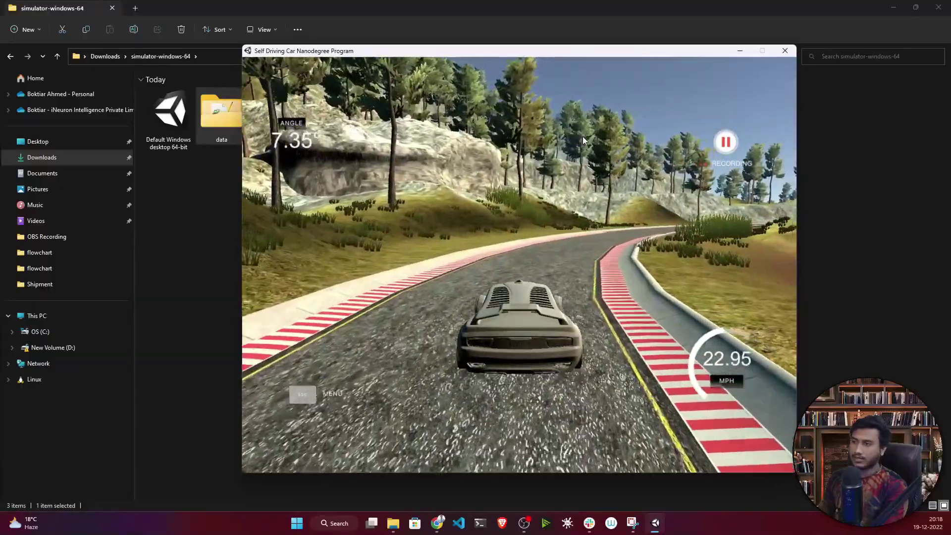
{"action": "key", "text": "Up"}
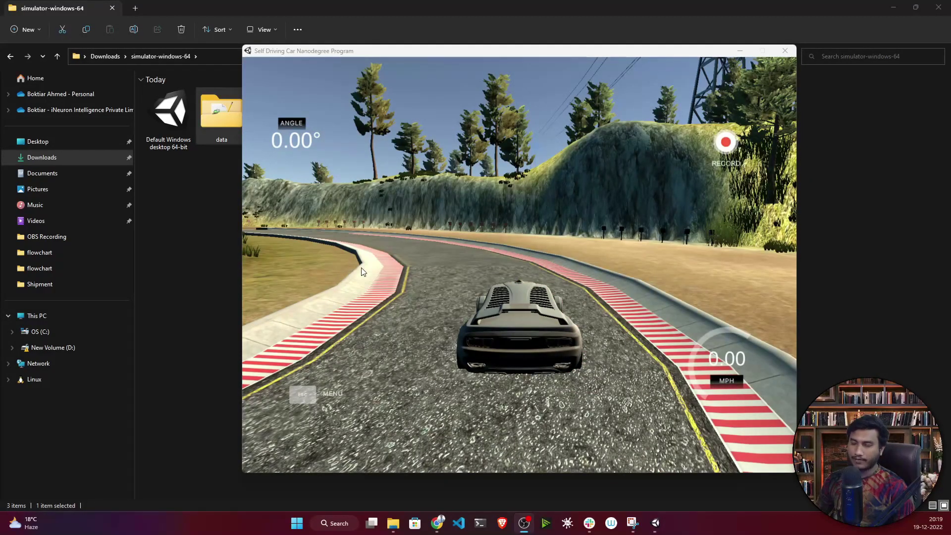
Step: Leave the training track for the simulator's main menu and minimize the simulator window
{"action": "left_click", "coordinate": [335, 404]}
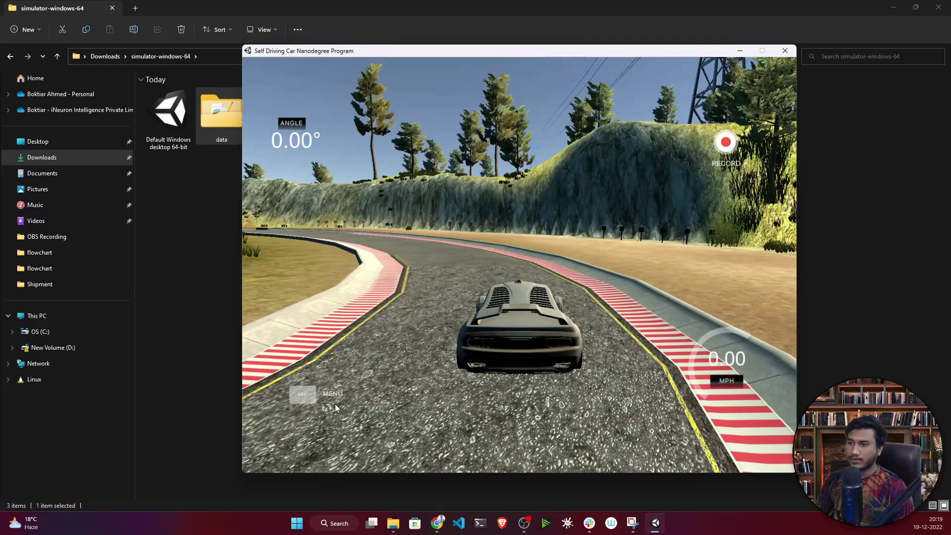
{"action": "key", "text": "Escape"}
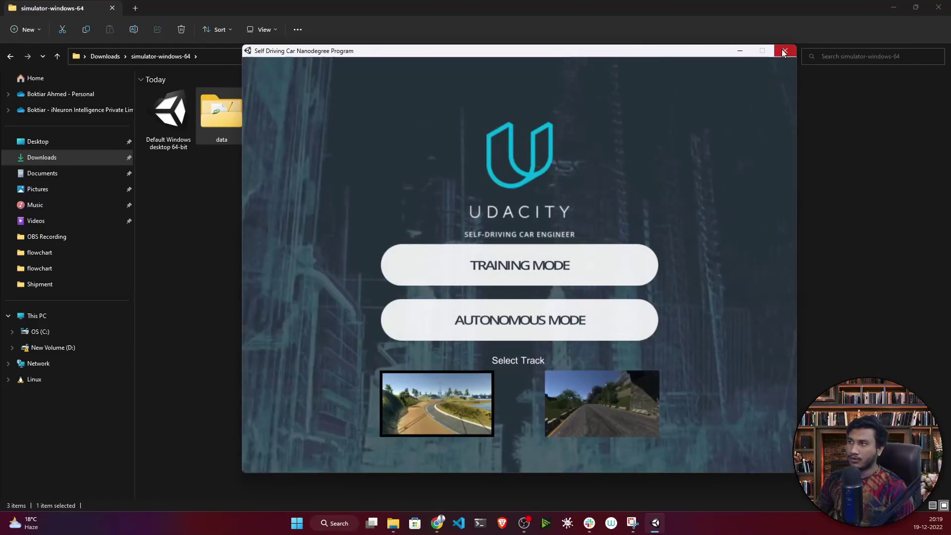
{"action": "left_click", "coordinate": [739, 50]}
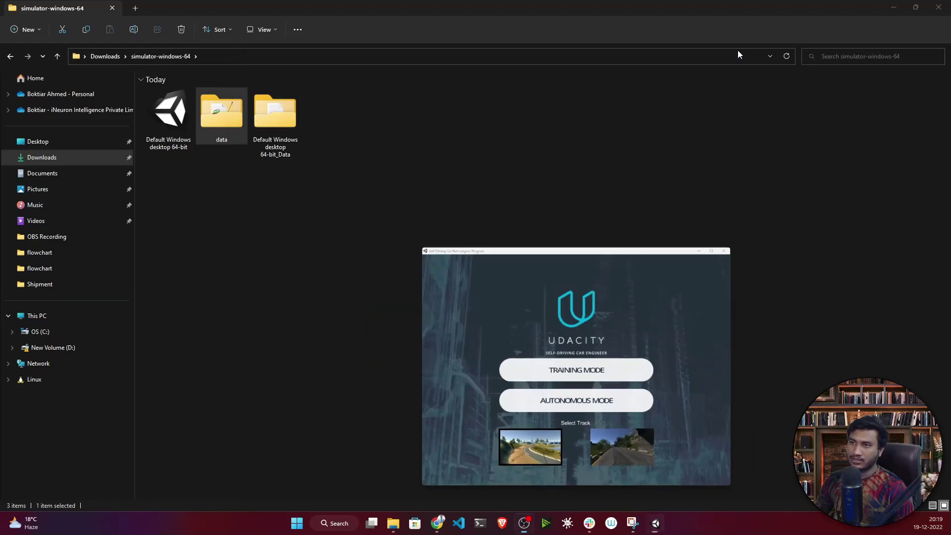
Step: Open the data folder in simulator-windows-64 and show its contents as large icons
{"action": "left_click", "coordinate": [449, 279]}
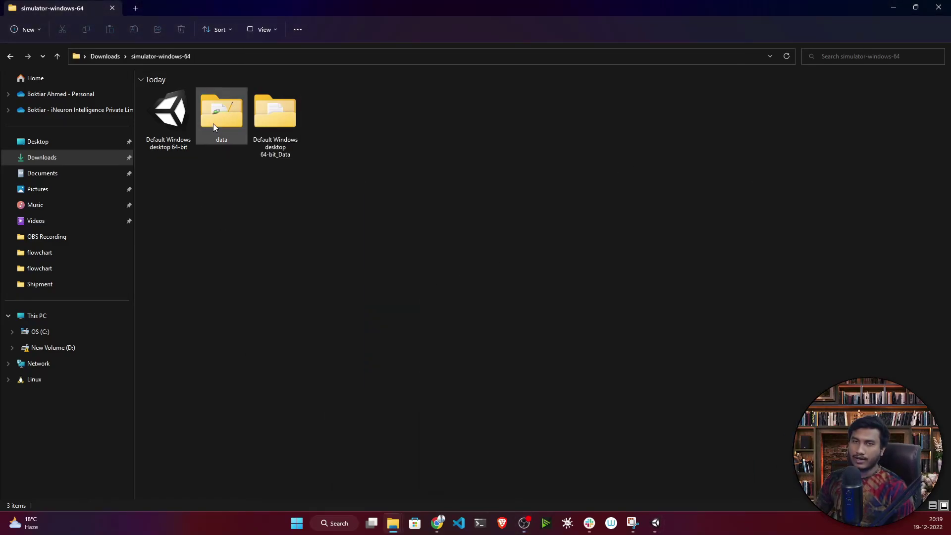
{"action": "mouse_move", "coordinate": [213, 123]}
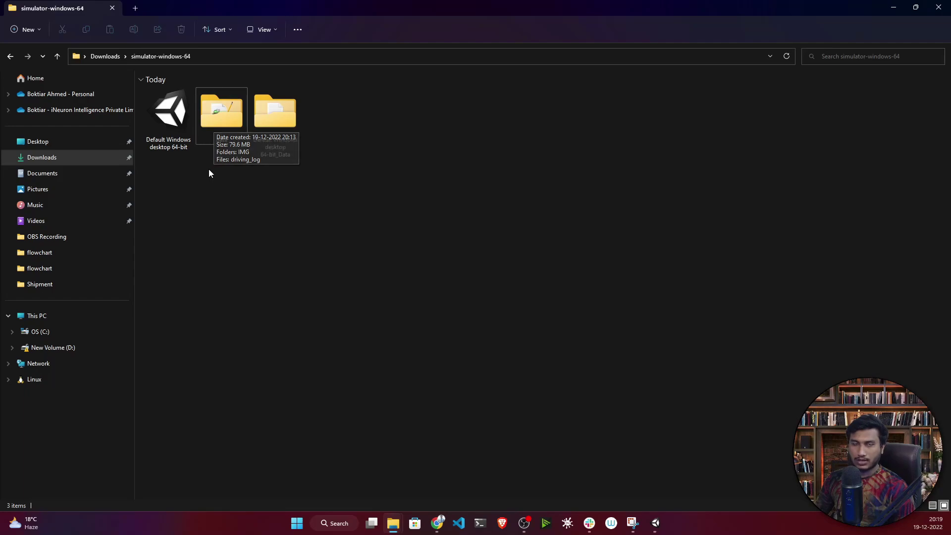
{"action": "double_click", "coordinate": [219, 124]}
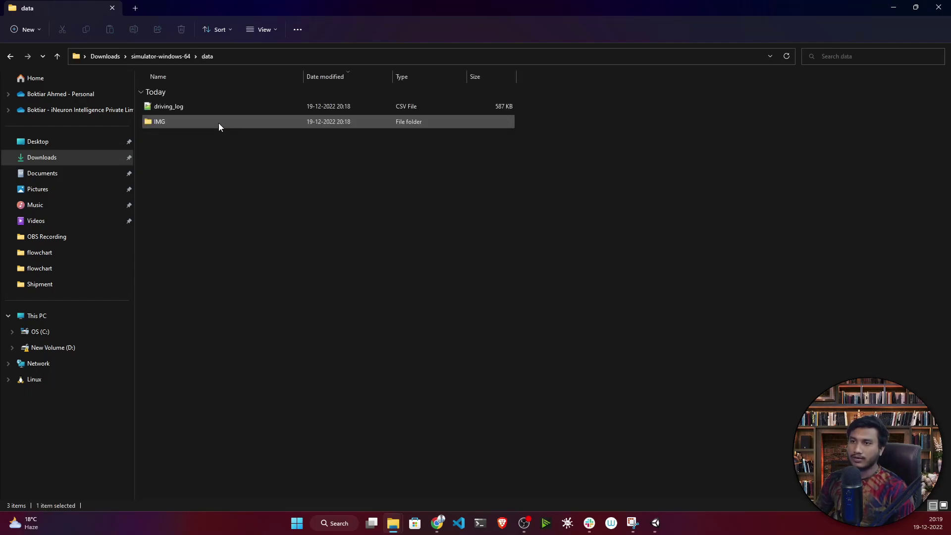
{"action": "left_click", "coordinate": [943, 506]}
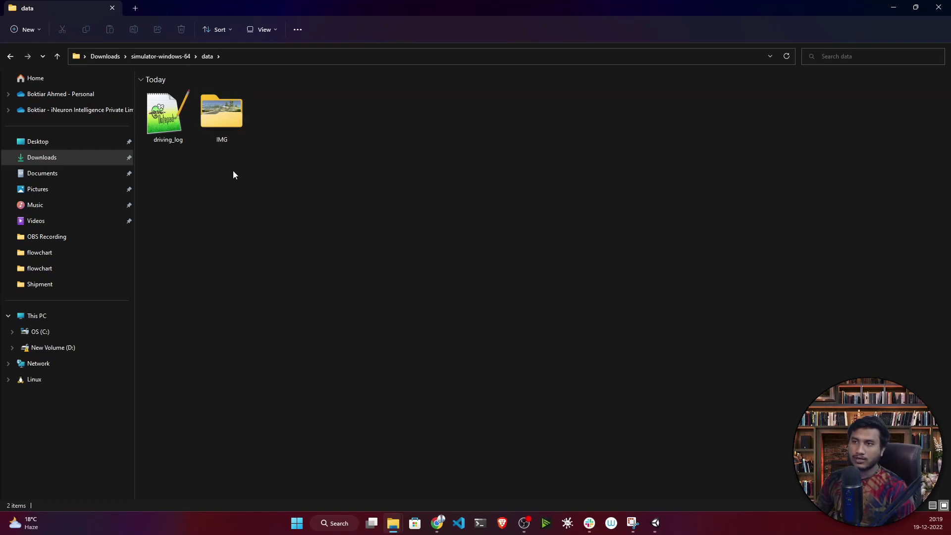
Step: Open the IMG folder, show the files as large thumbnails, and browse the recorded camera images
{"action": "double_click", "coordinate": [221, 117]}
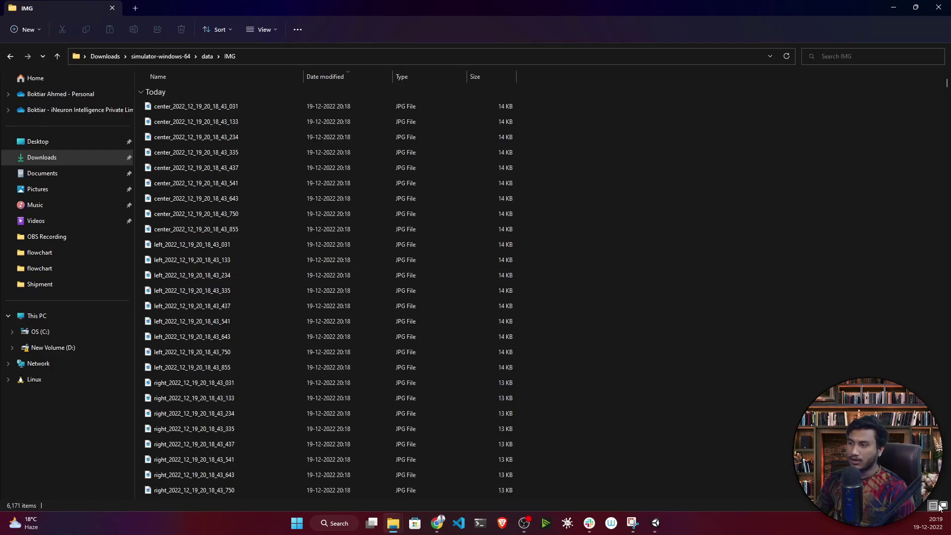
{"action": "key", "text": "ctrl+shift+2"}
{"action": "scroll", "coordinate": [431, 275], "scroll_direction": "down", "scroll_amount": 3}
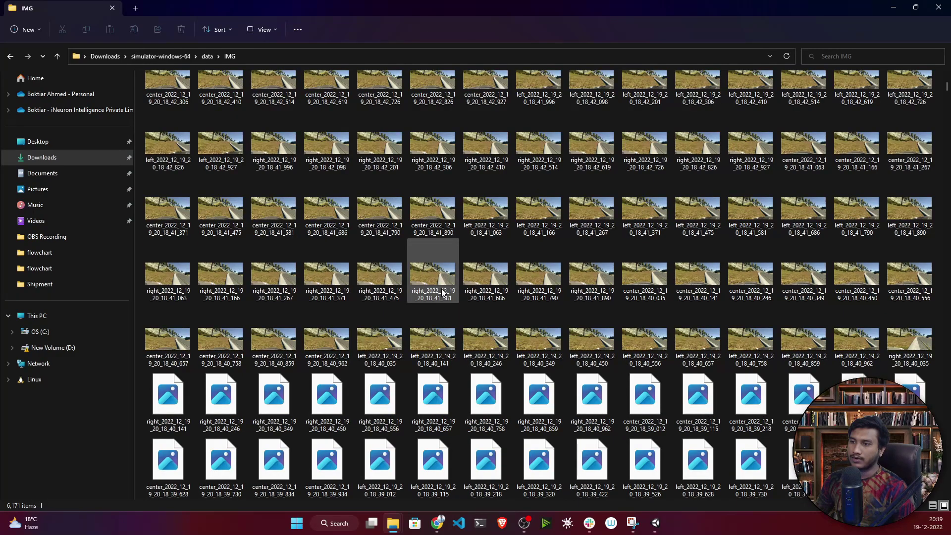
{"action": "scroll", "coordinate": [442, 292], "scroll_direction": "up", "scroll_amount": 5}
{"action": "scroll", "coordinate": [385, 268], "scroll_direction": "down", "scroll_amount": 15}
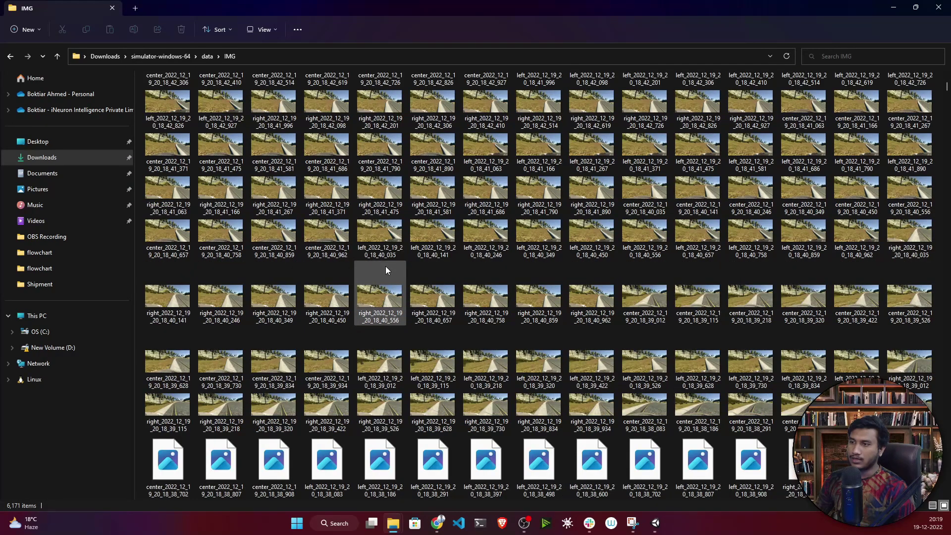
{"action": "scroll", "coordinate": [391, 272], "scroll_direction": "up", "scroll_amount": 15}
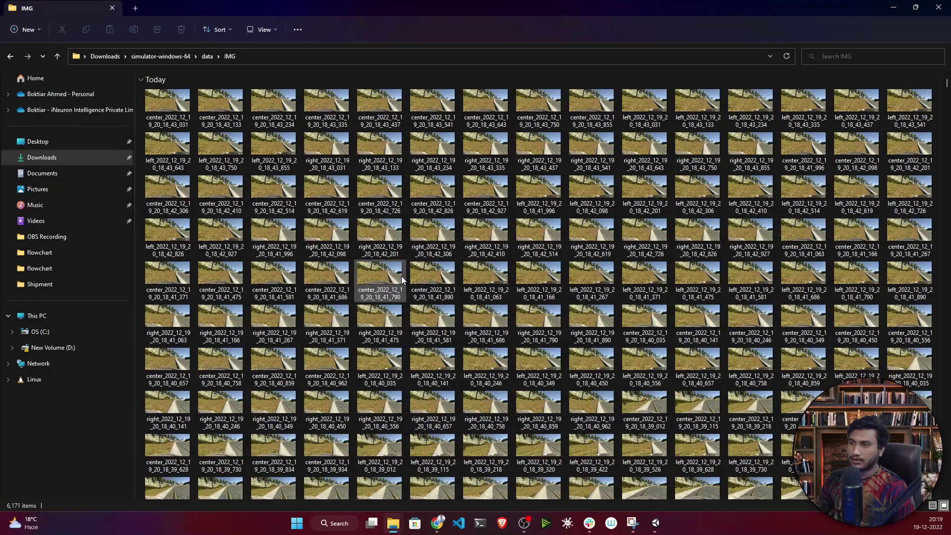
Step: View the center camera image center_2022_12_19_20_18_43_031 from the IMG folder at full size and close it
{"action": "double_click", "coordinate": [166, 108]}
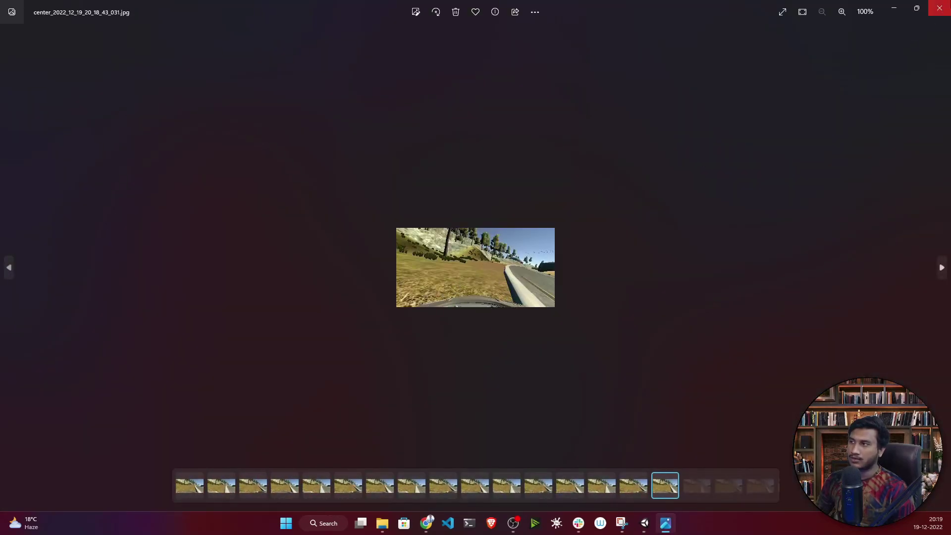
{"action": "left_click", "coordinate": [939, 8]}
{"action": "scroll", "coordinate": [346, 272], "scroll_direction": "down", "scroll_amount": 1}
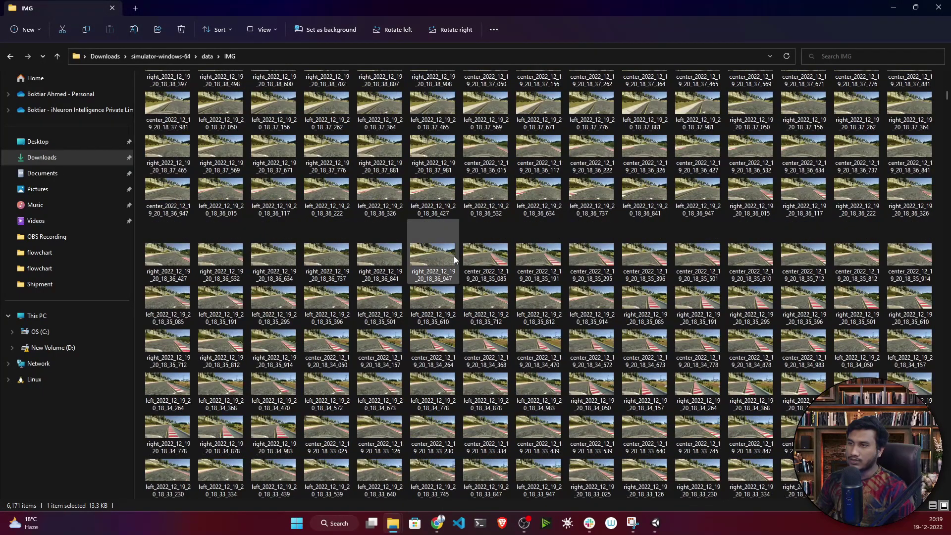
{"action": "scroll", "coordinate": [478, 186], "scroll_direction": "up", "scroll_amount": 5}
{"action": "scroll", "coordinate": [487, 192], "scroll_direction": "up", "scroll_amount": 2}
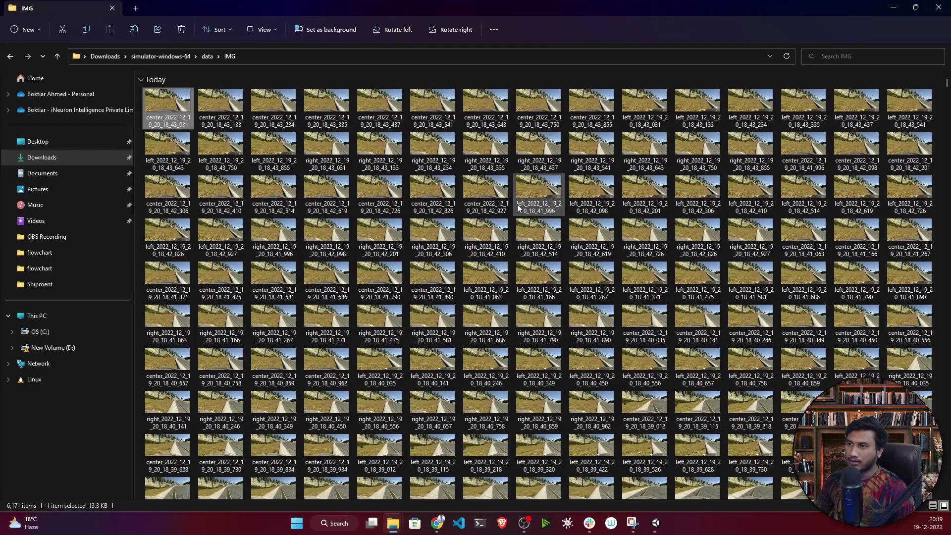
Step: View right_2022_12_19_20_18_42_410 and left_2022_12_19_20_18_39_218 at full size, closing each, and browse the remaining images in the IMG folder
{"action": "double_click", "coordinate": [478, 233]}
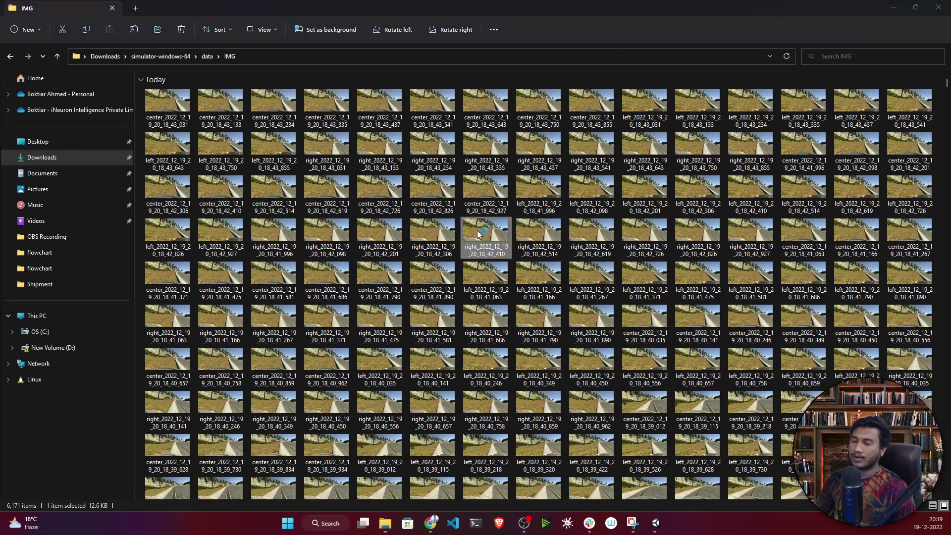
{"action": "left_click", "coordinate": [940, 8]}
{"action": "scroll", "coordinate": [482, 339], "scroll_direction": "down", "scroll_amount": 1}
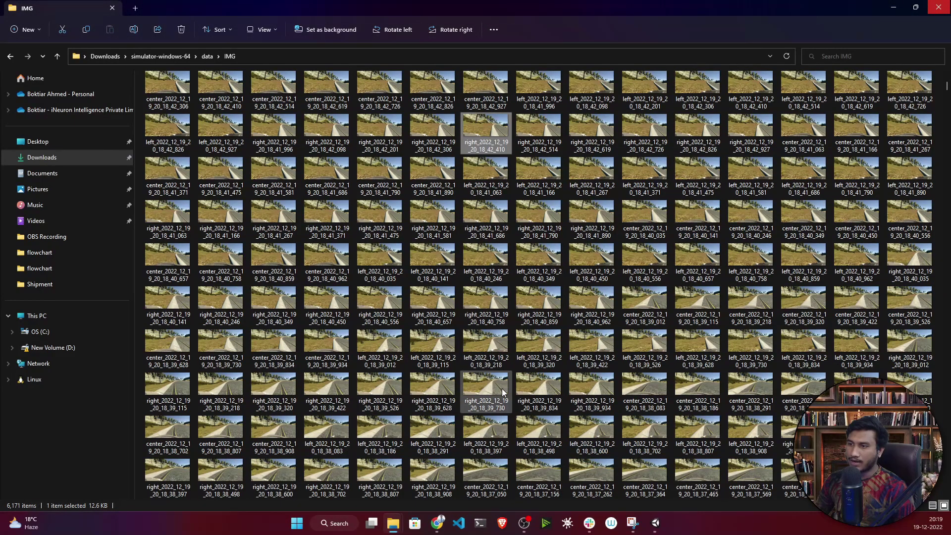
{"action": "double_click", "coordinate": [472, 340]}
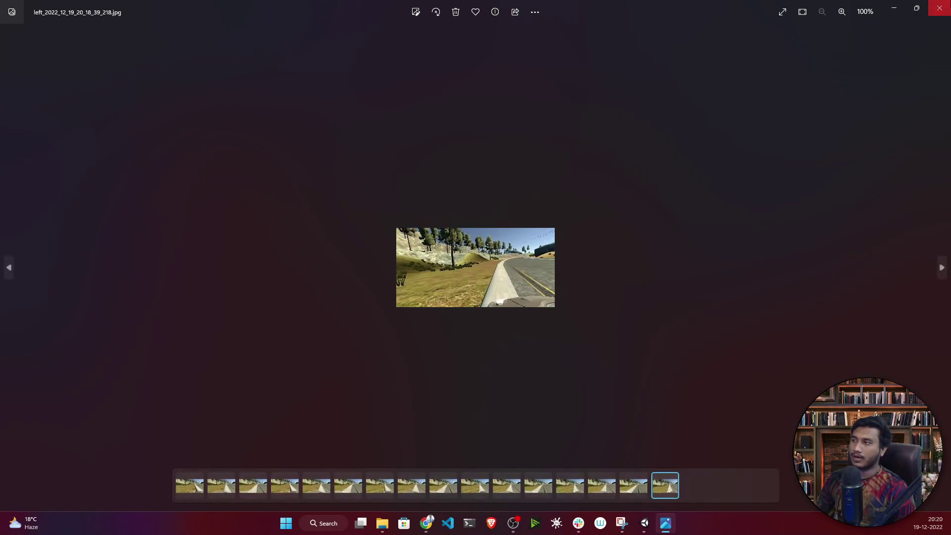
{"action": "left_click", "coordinate": [939, 8]}
{"action": "scroll", "coordinate": [402, 298], "scroll_direction": "down", "scroll_amount": 10}
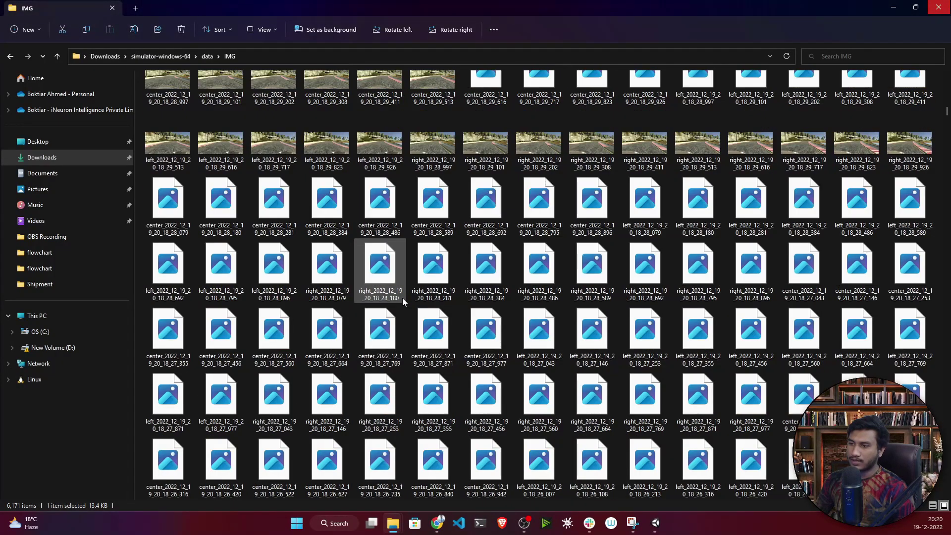
{"action": "scroll", "coordinate": [402, 300], "scroll_direction": "down", "scroll_amount": 10}
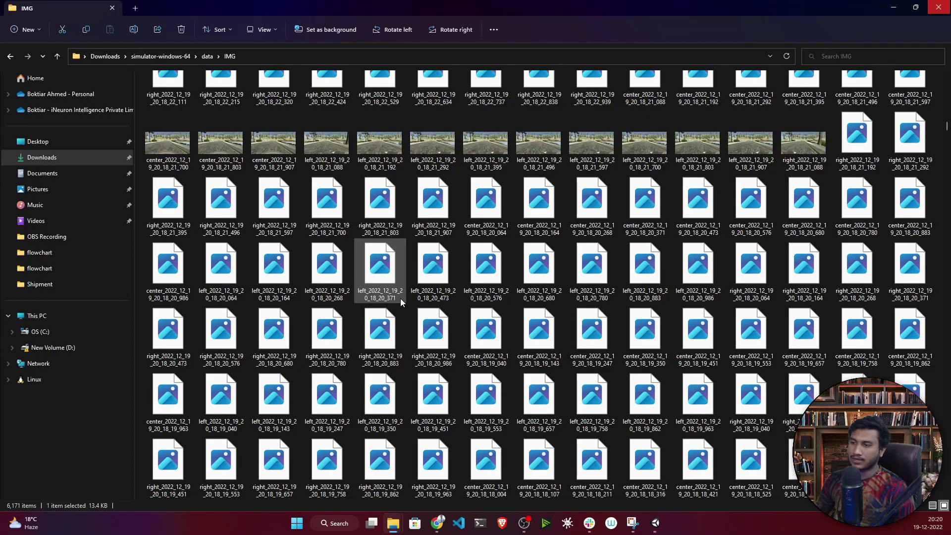
{"action": "scroll", "coordinate": [407, 299], "scroll_direction": "down", "scroll_amount": 15}
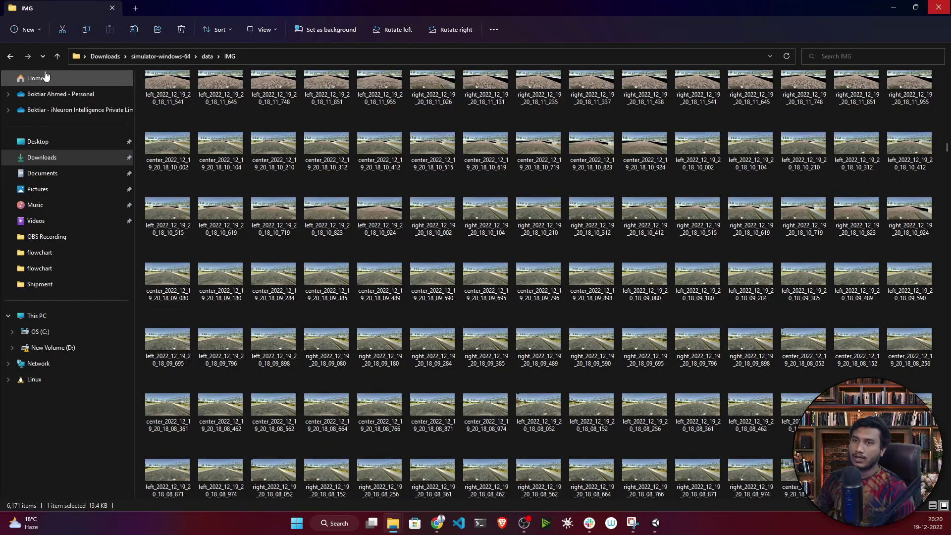
Step: Open driving_log from the data folder in Excel and inspect the center, left and right image paths in cells A2, B2 and C3
{"action": "key", "text": "alt+Up"}
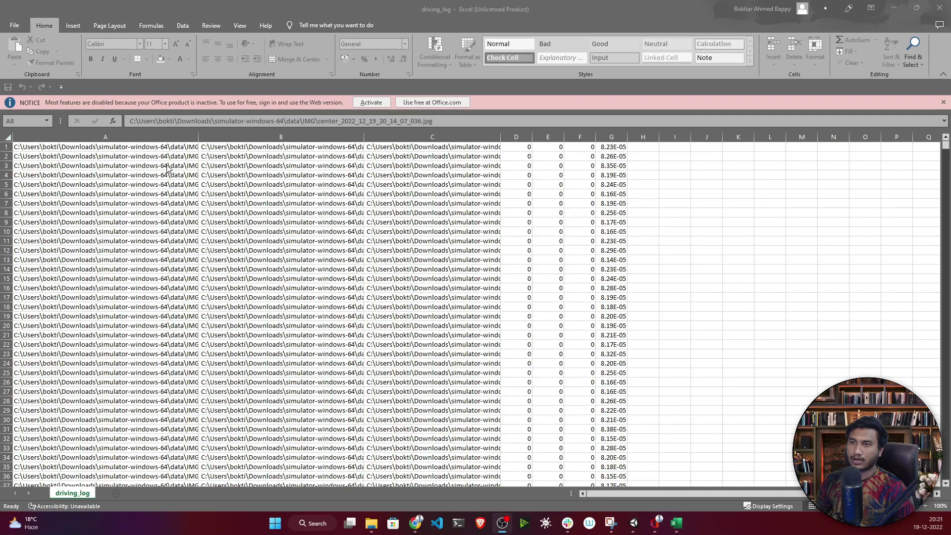
{"action": "left_click", "coordinate": [130, 157]}
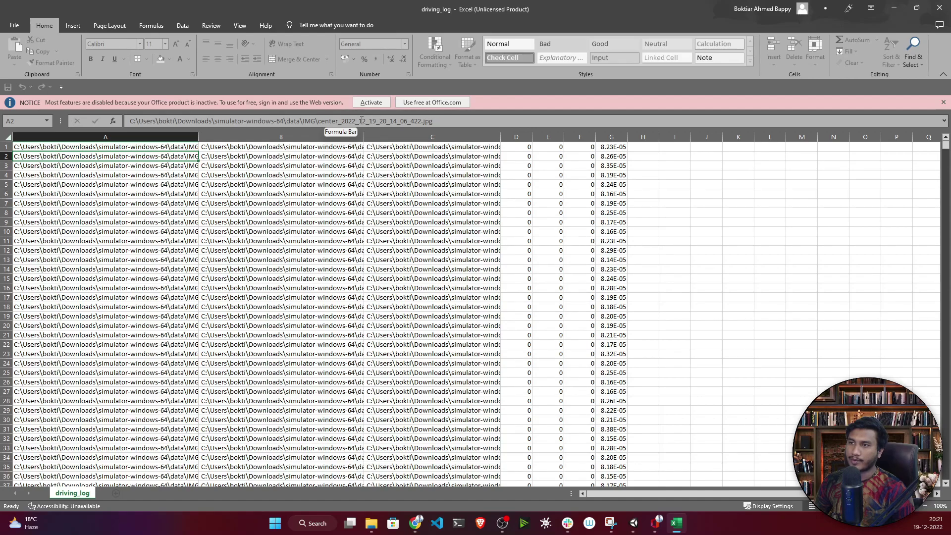
{"action": "left_click", "coordinate": [257, 156]}
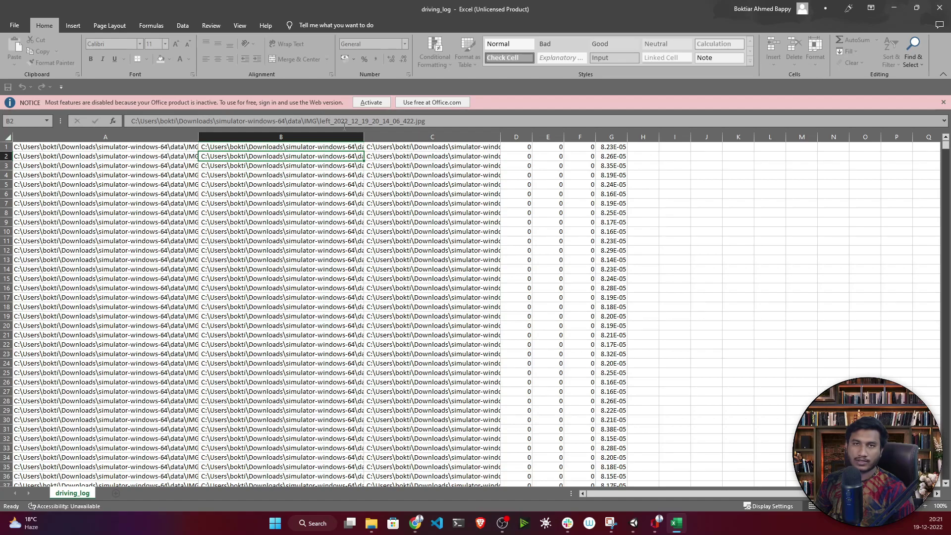
{"action": "left_click", "coordinate": [390, 164]}
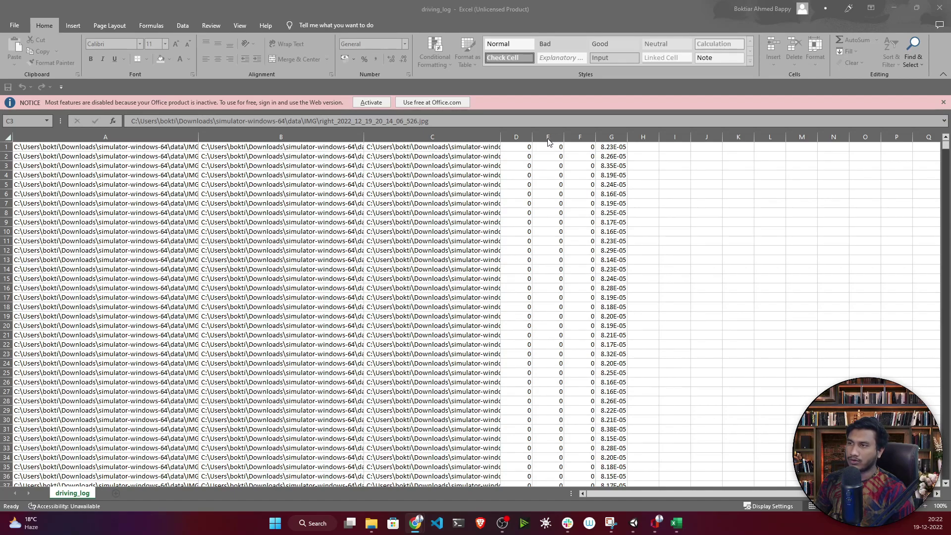
Step: Minimize the driving_log and data folder windows, search Google for throttle in a new Chrome tab, and browse the image results
{"action": "left_click", "coordinate": [893, 8]}
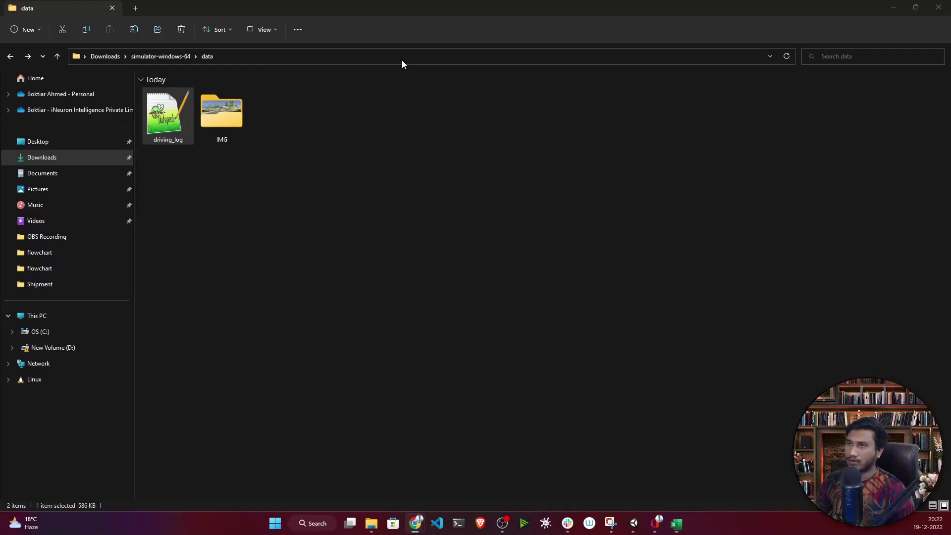
{"action": "left_click", "coordinate": [894, 6]}
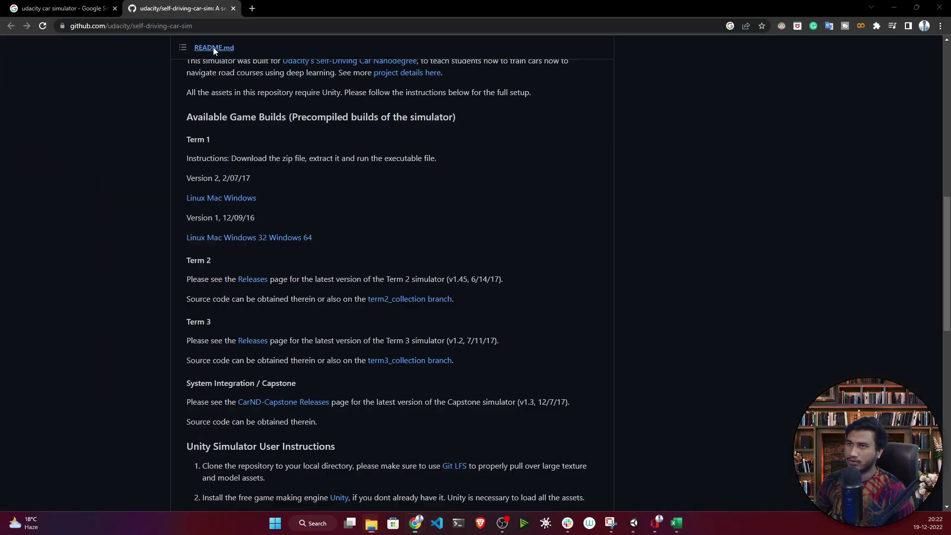
{"action": "left_click", "coordinate": [249, 9]}
{"action": "type", "text": "throttle"}
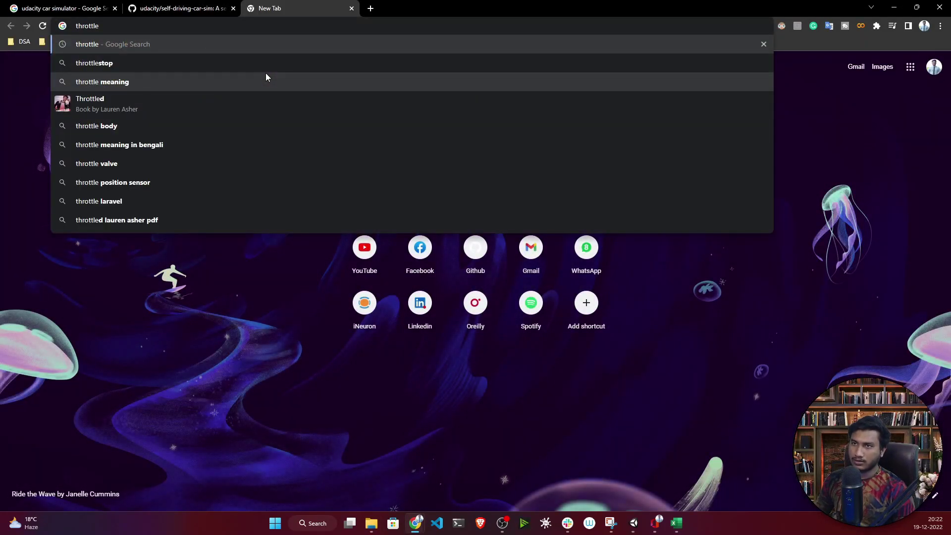
{"action": "key", "text": "Return"}
{"action": "left_click", "coordinate": [164, 90]}
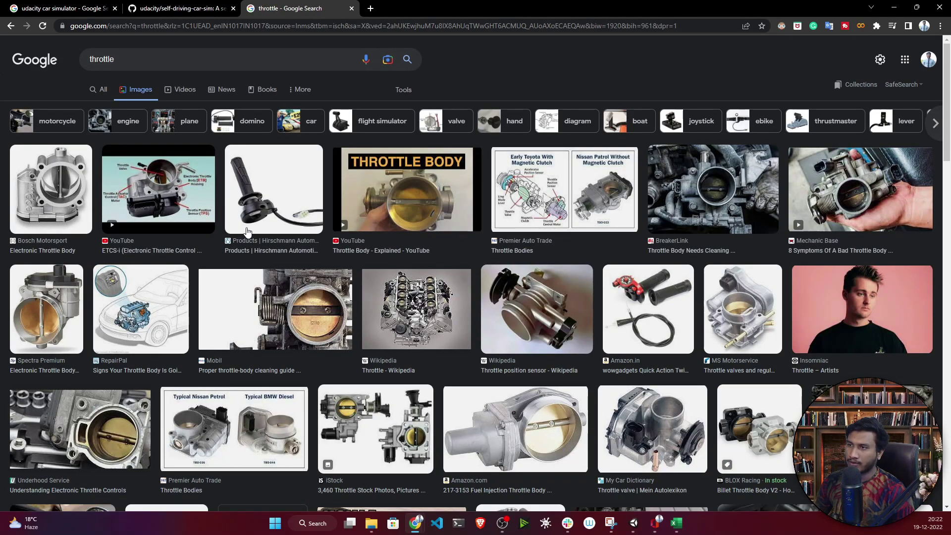
{"action": "scroll", "coordinate": [412, 204], "scroll_direction": "down", "scroll_amount": 2}
{"action": "scroll", "coordinate": [198, 133], "scroll_direction": "up", "scroll_amount": 2}
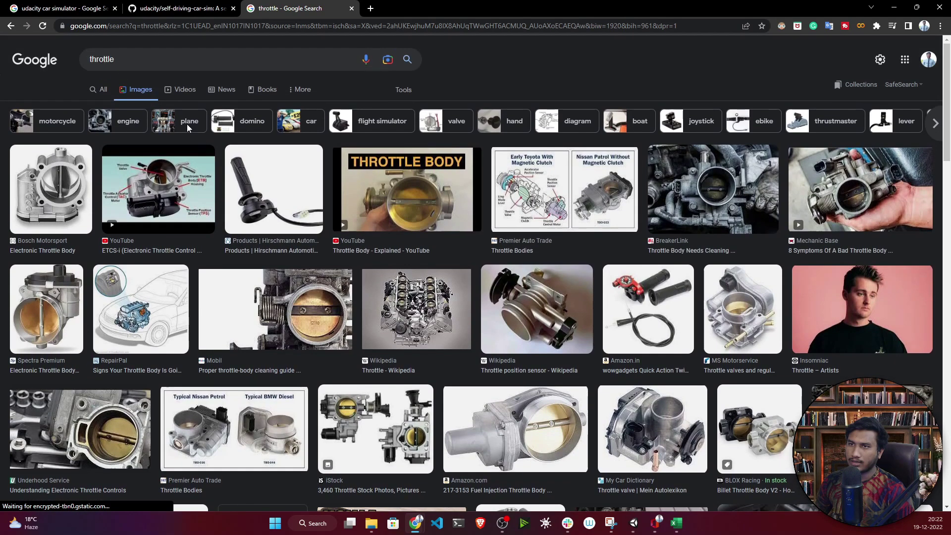
Step: Return to the general search results for throttle and read its dictionary definition and Wikipedia description
{"action": "left_click", "coordinate": [99, 90]}
{"action": "scroll", "coordinate": [424, 278], "scroll_direction": "down", "scroll_amount": 1}
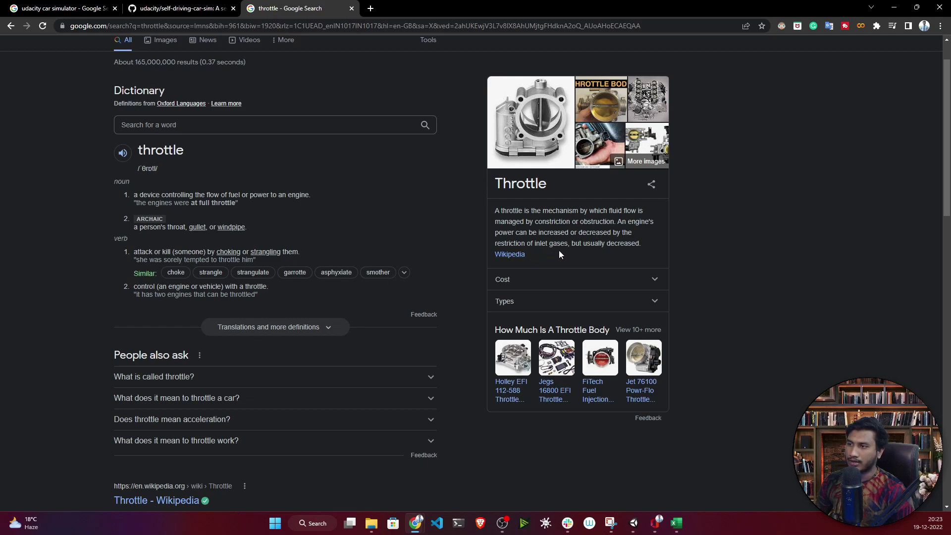
{"action": "left_click_drag", "start_coordinate": [514, 222], "coordinate": [594, 244]}
{"action": "left_click", "coordinate": [623, 248]}
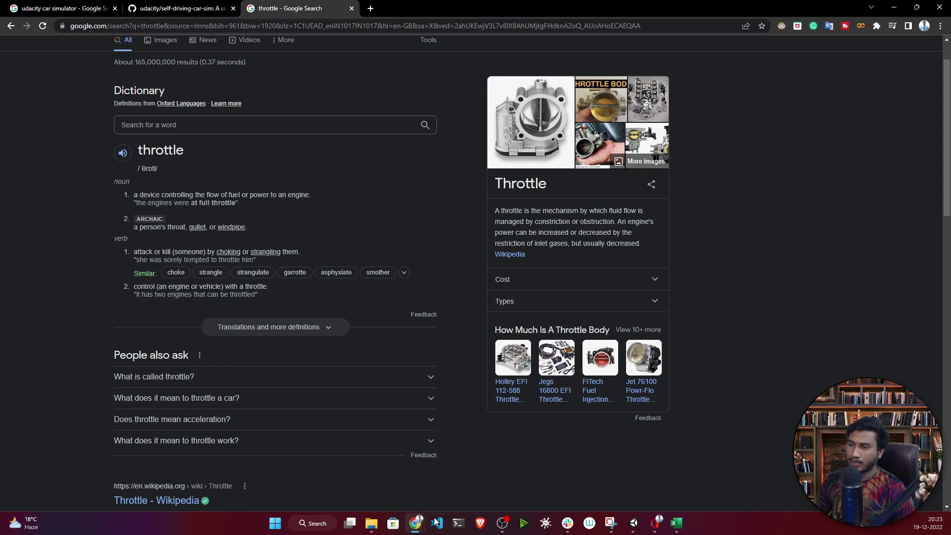
Step: Switch back to driving_log in Excel and examine the first-row values in cells D1, E1, F1 and G1
{"action": "left_click", "coordinate": [677, 523]}
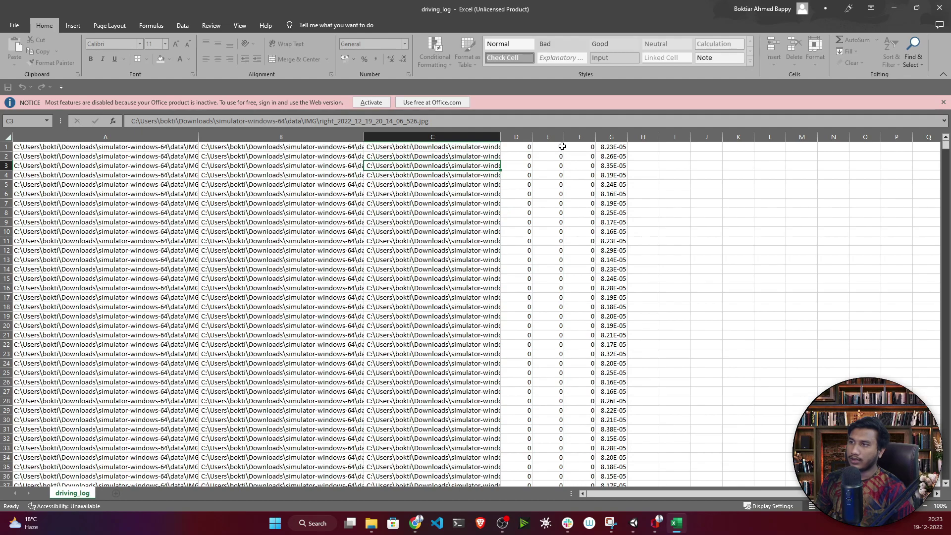
{"action": "left_click", "coordinate": [525, 144]}
{"action": "left_click", "coordinate": [544, 146]}
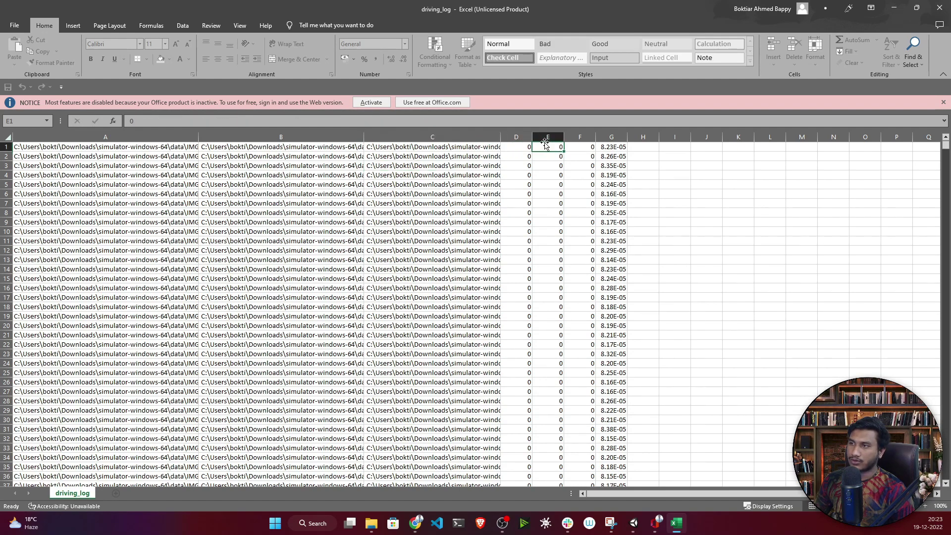
{"action": "left_click", "coordinate": [592, 145]}
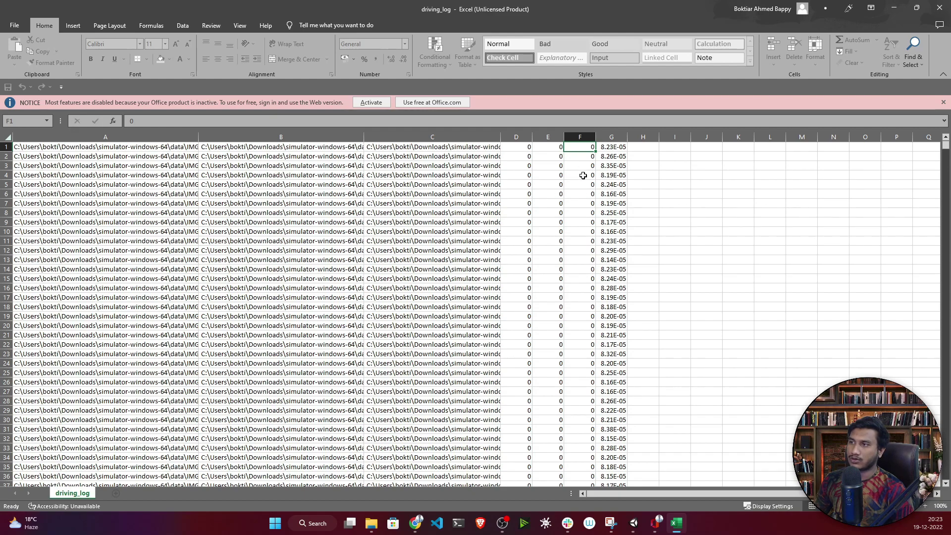
{"action": "left_click", "coordinate": [616, 147]}
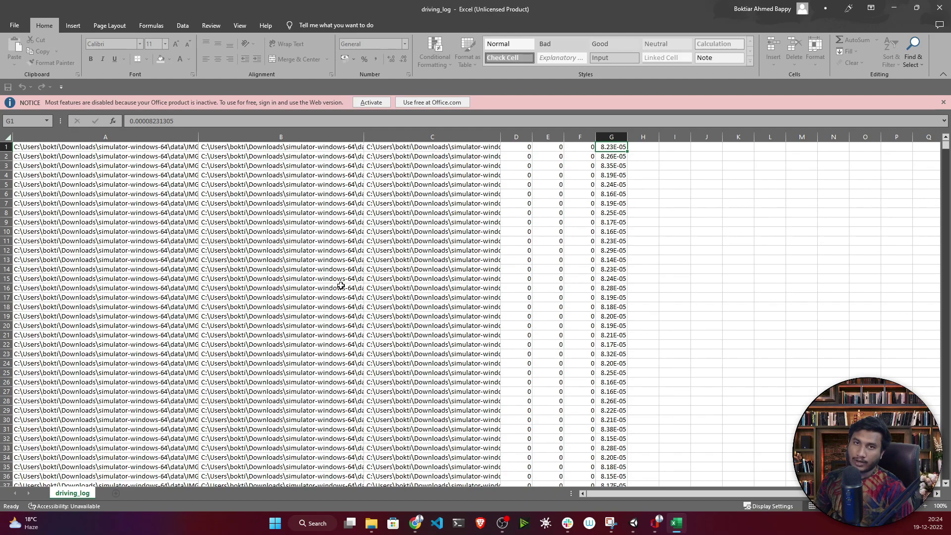
Step: Bring up the Udacity simulator's main menu to view its modes and tracks, and minimize the simulator window again
{"action": "left_click", "coordinate": [630, 523]}
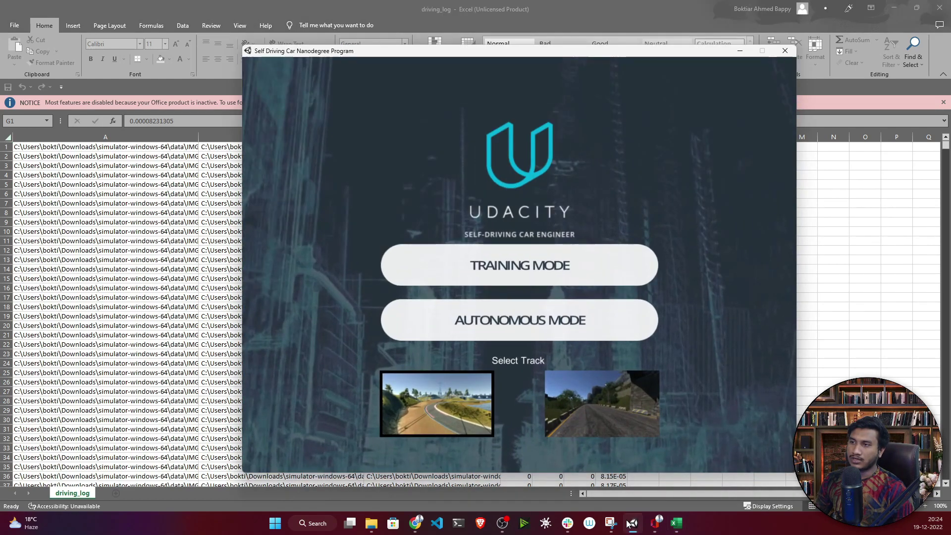
{"action": "left_click", "coordinate": [740, 52]}
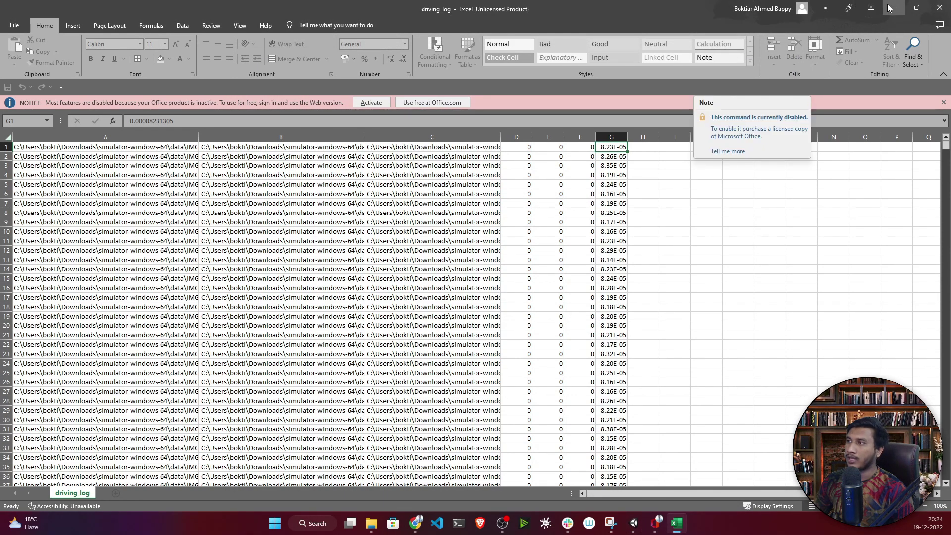
Step: Switch to Chrome, search Google for carla simulator in a new tab, and show the image results
{"action": "key", "text": "alt+Tab"}
{"action": "left_click", "coordinate": [370, 8]}
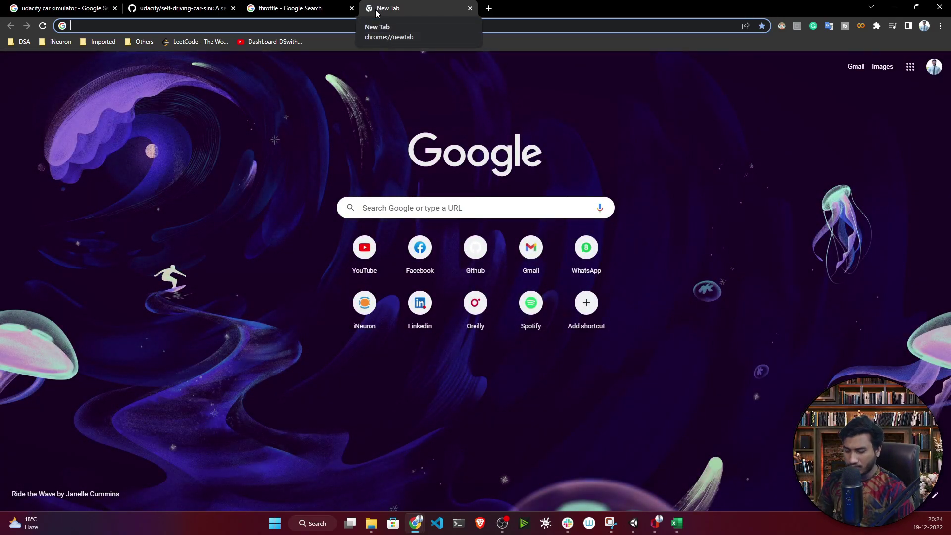
{"action": "type", "text": "car"}
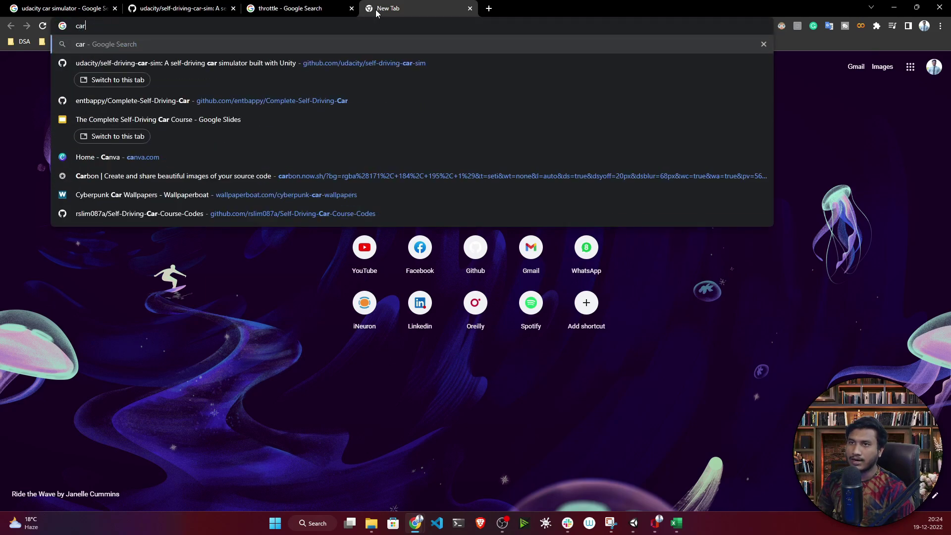
{"action": "type", "text": "la si"}
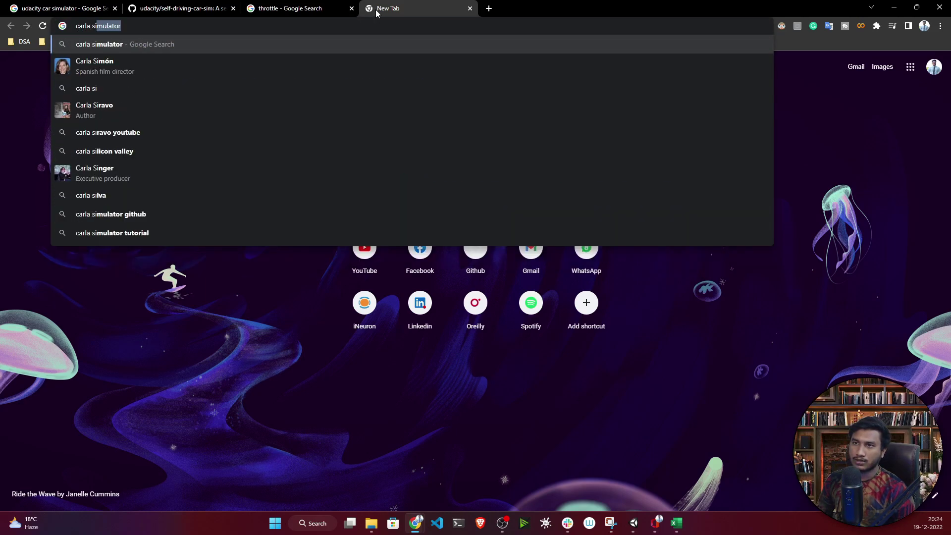
{"action": "left_click", "coordinate": [92, 45]}
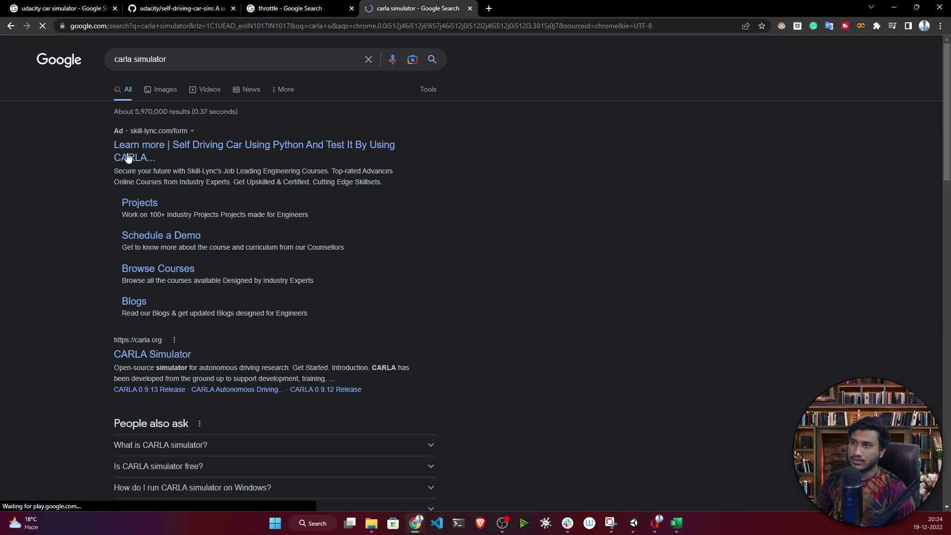
{"action": "left_click", "coordinate": [149, 105]}
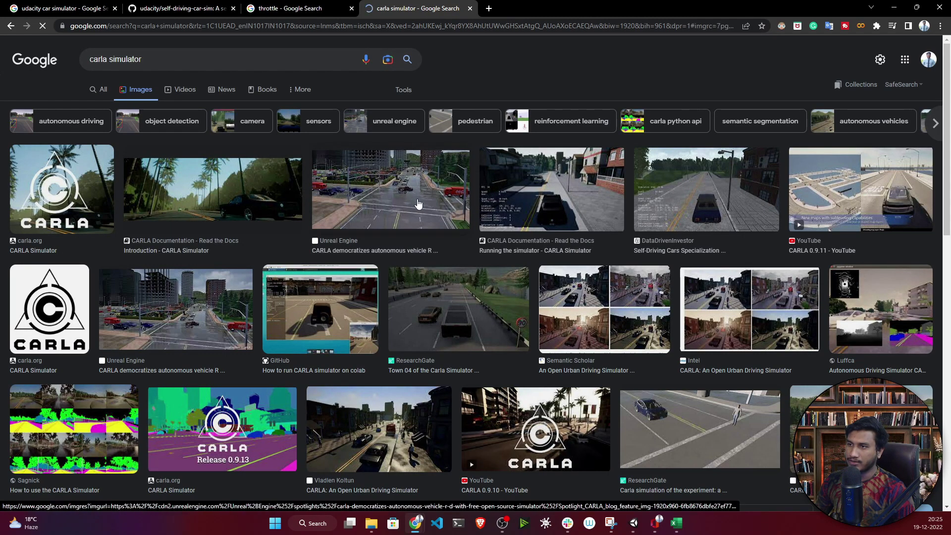
Step: Preview the Unreal Engine street intersection image of CARLA and browse its related content and the other image results
{"action": "left_click", "coordinate": [414, 195]}
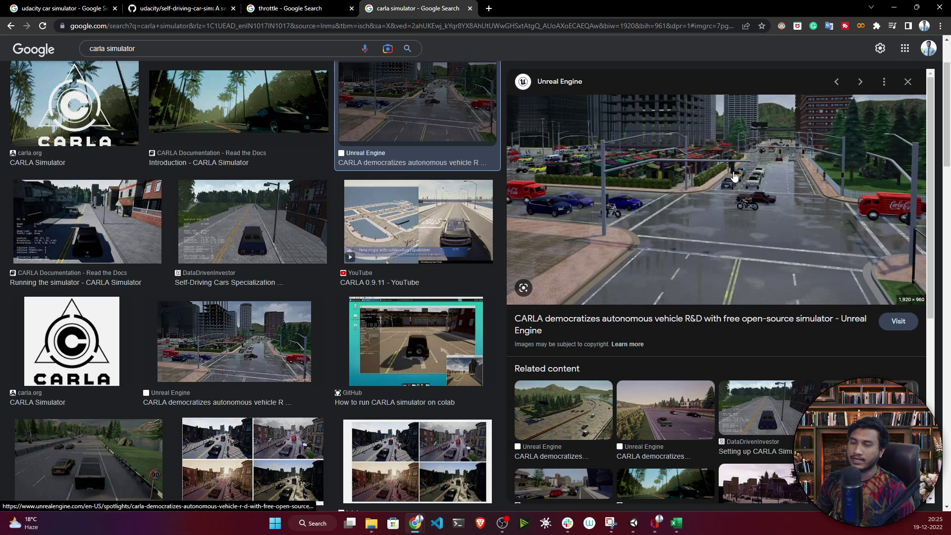
{"action": "scroll", "coordinate": [713, 246], "scroll_direction": "down", "scroll_amount": 2}
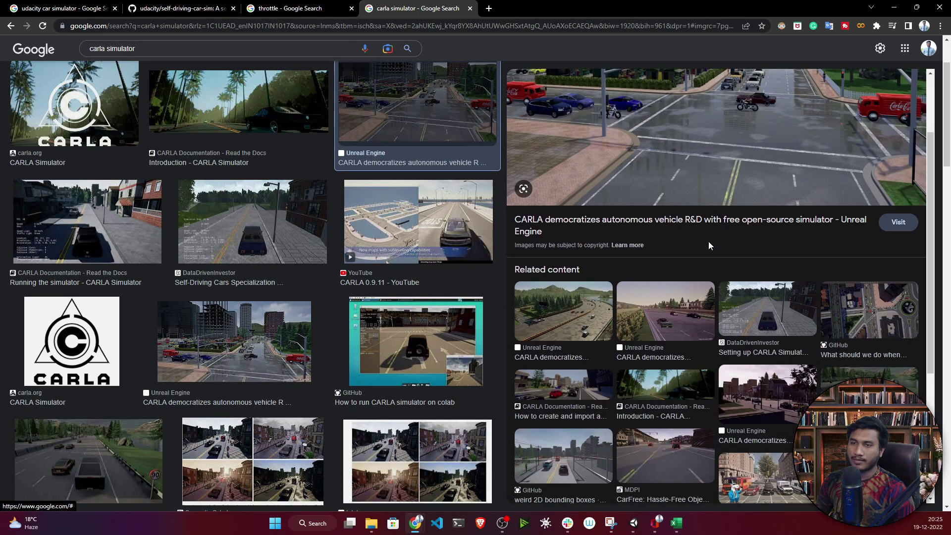
{"action": "scroll", "coordinate": [667, 242], "scroll_direction": "up", "scroll_amount": 2}
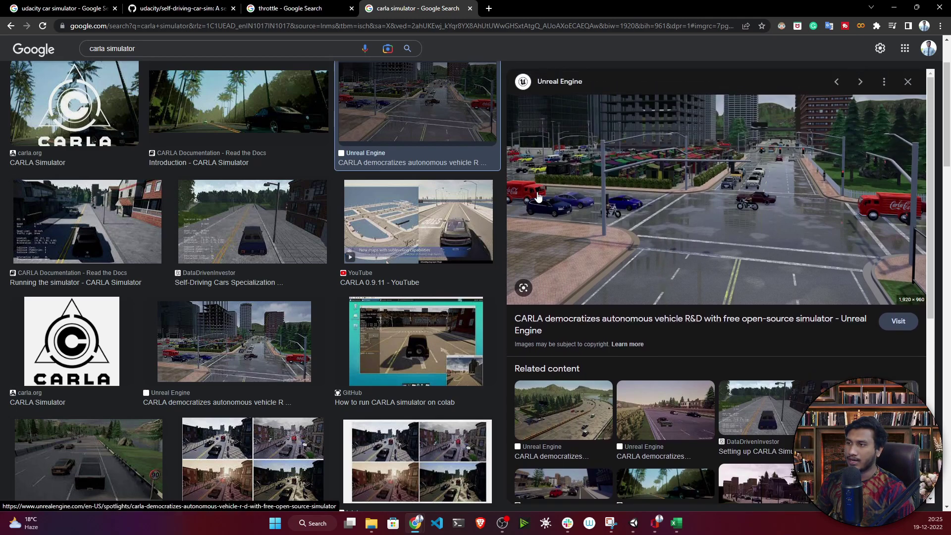
{"action": "scroll", "coordinate": [335, 323], "scroll_direction": "down", "scroll_amount": 5}
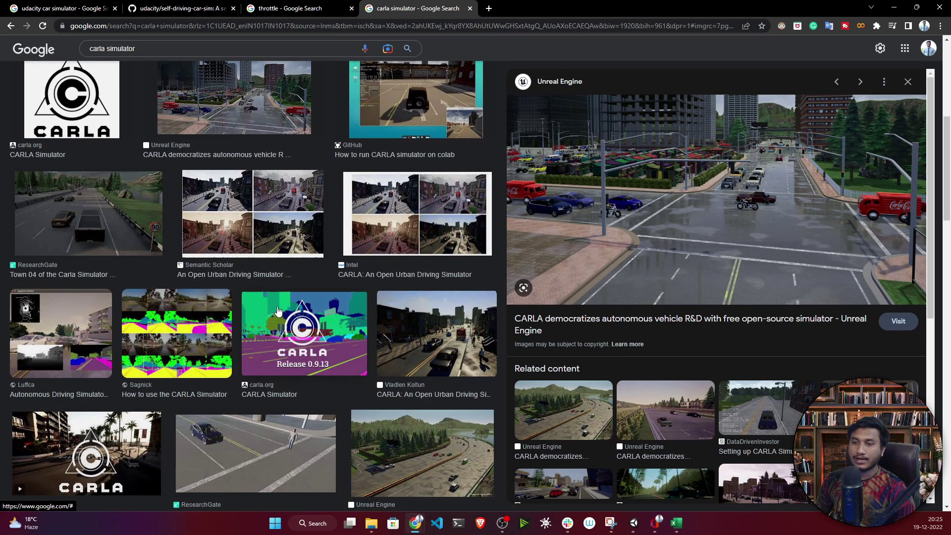
Step: Browse the remaining CARLA simulator image results and return to the start of the results page
{"action": "scroll", "coordinate": [282, 310], "scroll_direction": "up", "scroll_amount": 5}
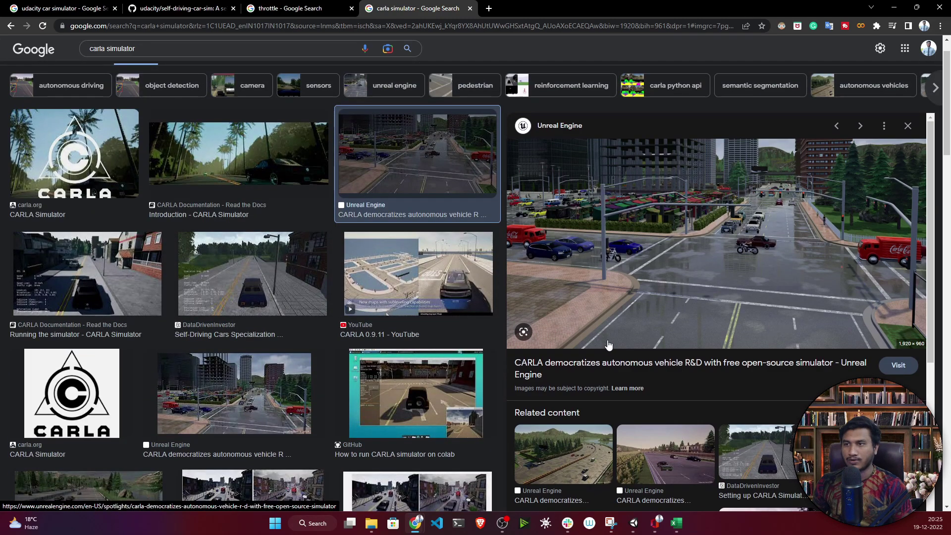
{"action": "scroll", "coordinate": [350, 332], "scroll_direction": "down", "scroll_amount": 2}
{"action": "scroll", "coordinate": [350, 338], "scroll_direction": "down", "scroll_amount": 3}
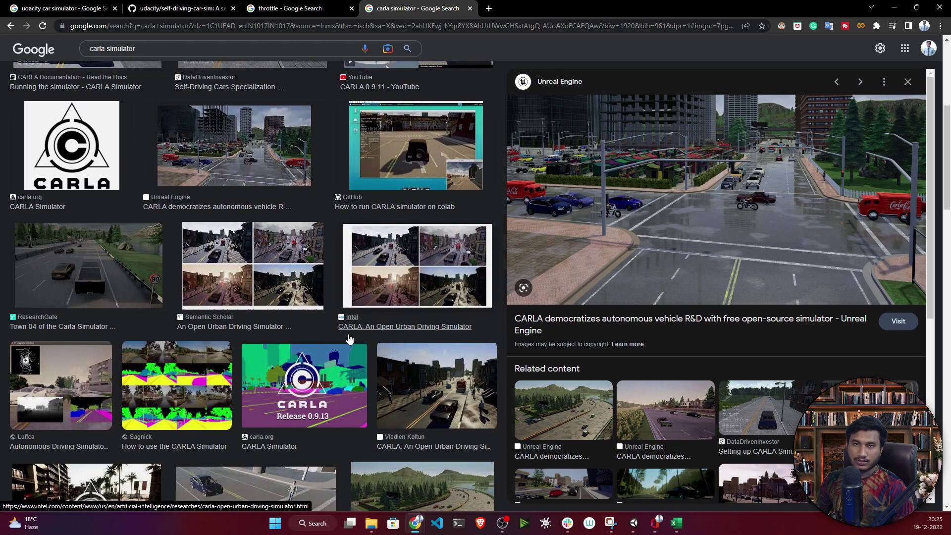
{"action": "scroll", "coordinate": [350, 338], "scroll_direction": "down", "scroll_amount": 4}
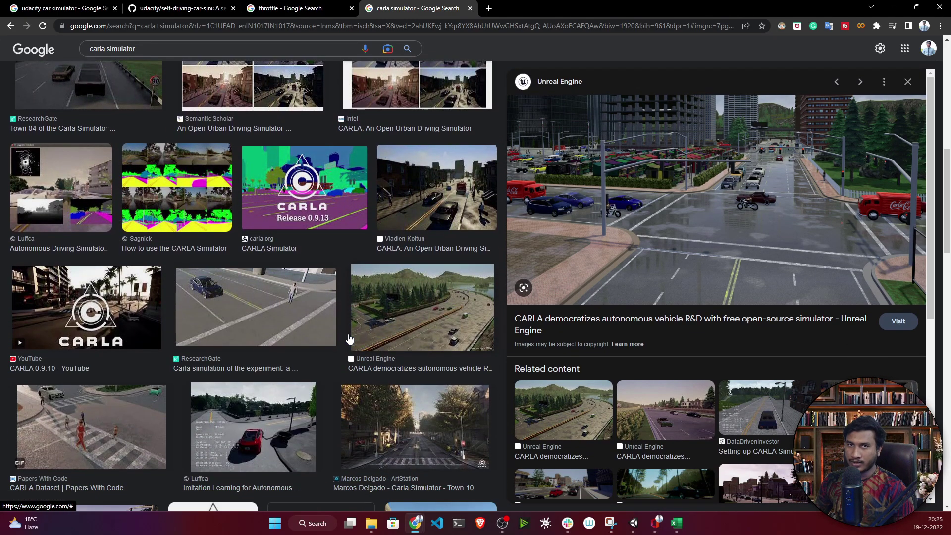
{"action": "scroll", "coordinate": [350, 338], "scroll_direction": "down", "scroll_amount": 9}
{"action": "scroll", "coordinate": [249, 269], "scroll_direction": "up", "scroll_amount": 15}
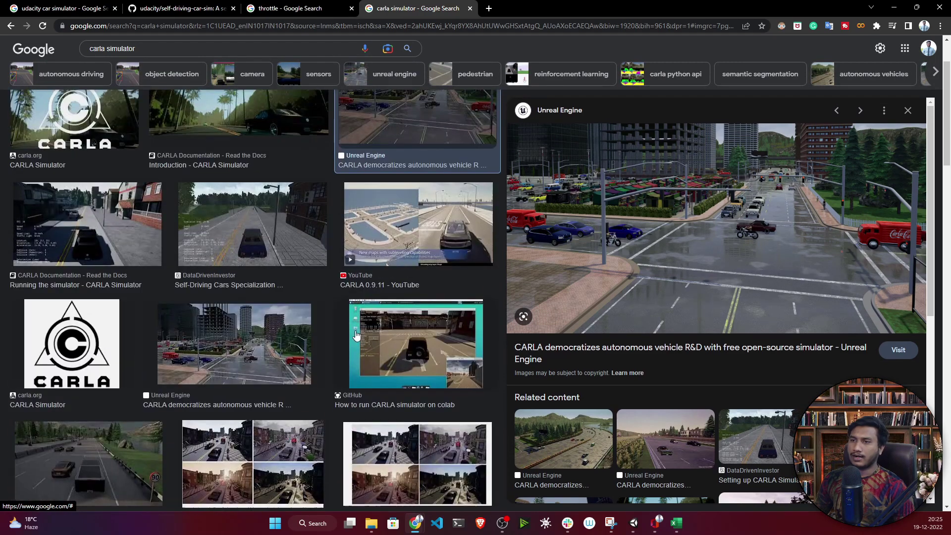
{"action": "scroll", "coordinate": [249, 270], "scroll_direction": "up", "scroll_amount": 3}
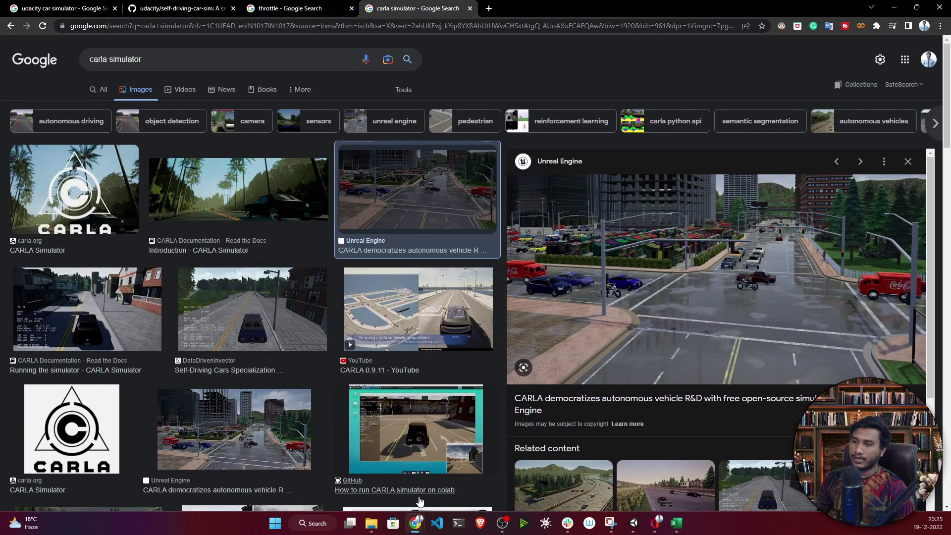
Step: Switch to the data folder in File Explorer, point out driving_log and the IMG folder, and minimize the window
{"action": "mouse_move", "coordinate": [370, 526]}
{"action": "left_click", "coordinate": [335, 477]}
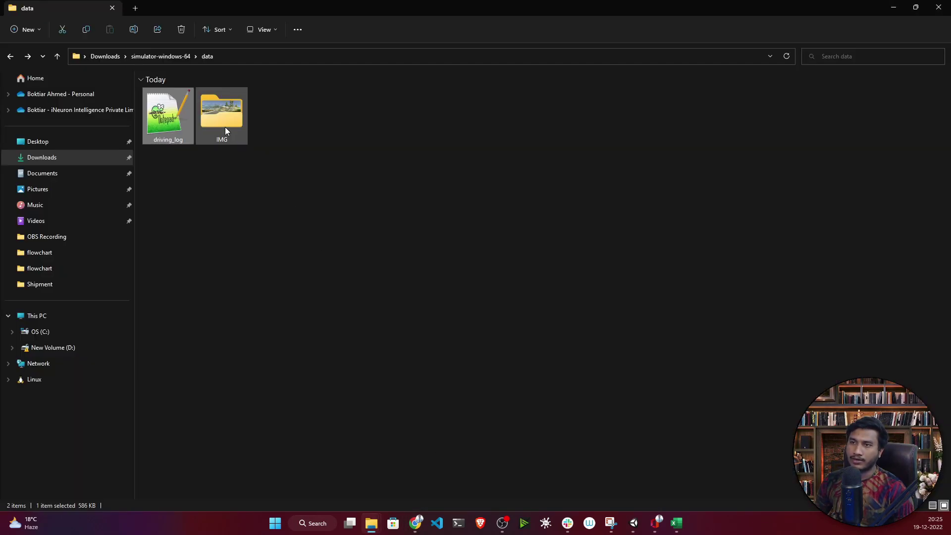
{"action": "left_click_drag", "start_coordinate": [480, 242], "coordinate": [151, 97]}
{"action": "left_click", "coordinate": [311, 166]}
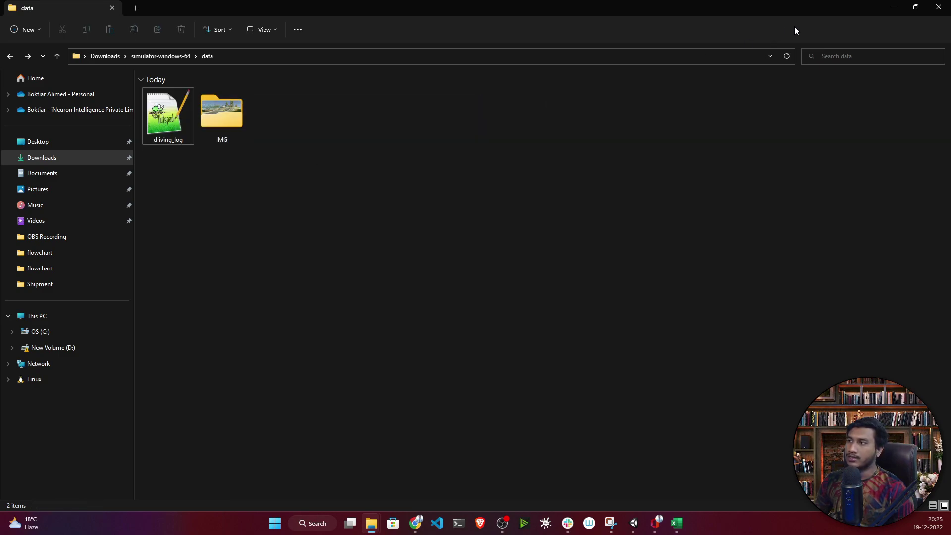
{"action": "left_click", "coordinate": [890, 9]}
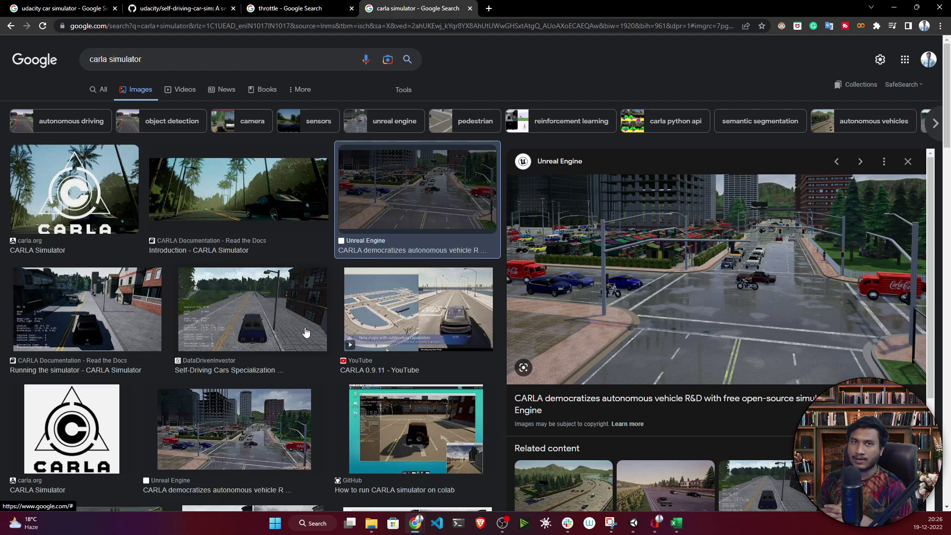
Step: Reopen the closed GitHub tab of the track repository, view center_2018_07_16_17_11_43_382.jpg in its IMG folder, and return to the file list
{"action": "key", "text": "ctrl+shift+t"}
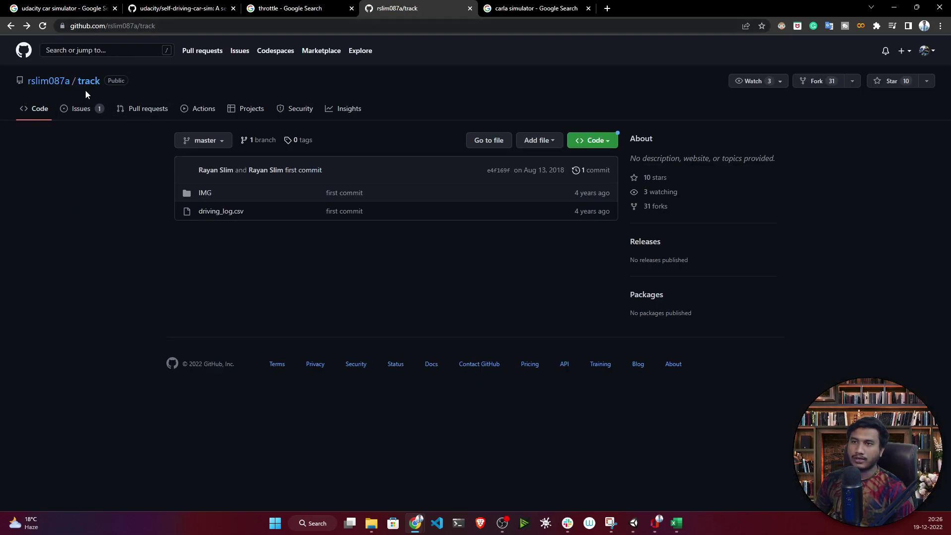
{"action": "left_click", "coordinate": [204, 193]}
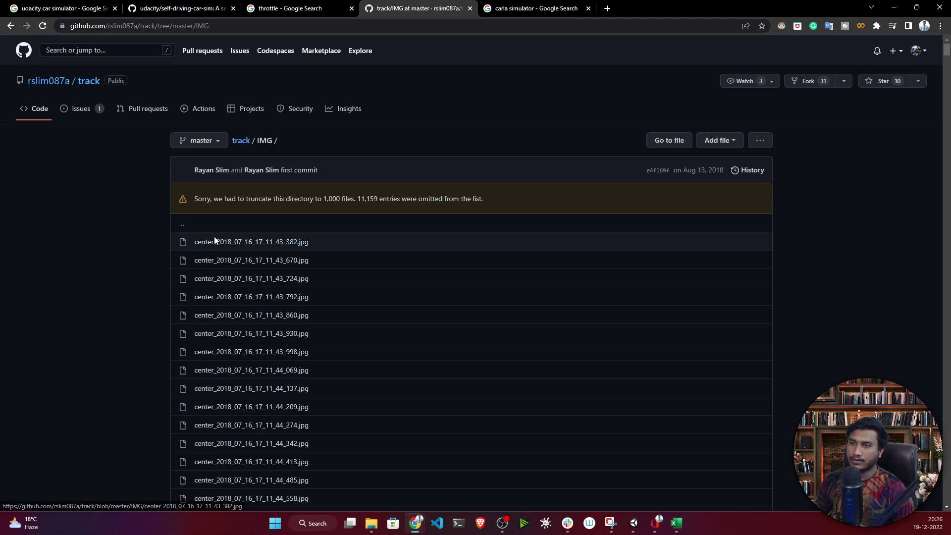
{"action": "left_click", "coordinate": [214, 241]}
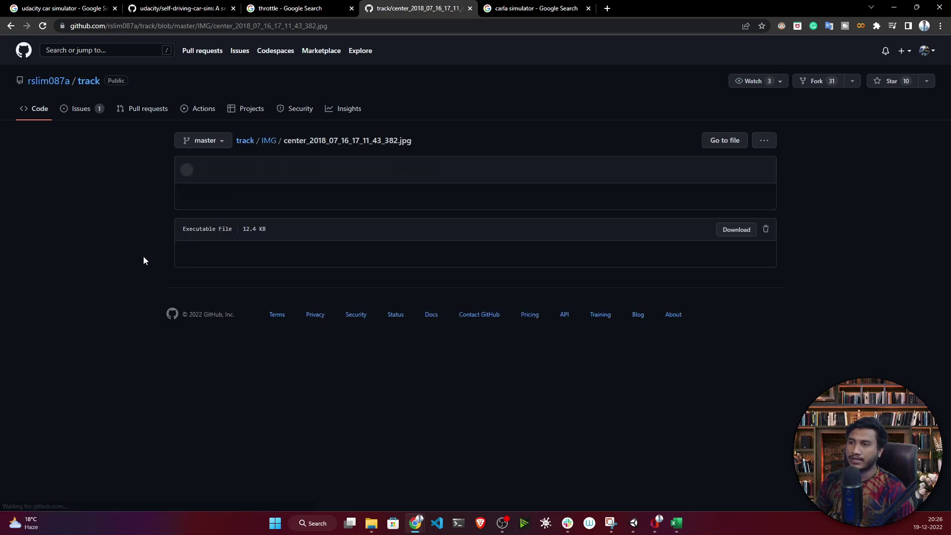
{"action": "left_click", "coordinate": [10, 26]}
Step: Examine the center camera image files listed in the repository's IMG folder and select the page's web address
{"action": "scroll", "coordinate": [50, 237], "scroll_direction": "down", "scroll_amount": 5}
{"action": "scroll", "coordinate": [27, 153], "scroll_direction": "up", "scroll_amount": 5}
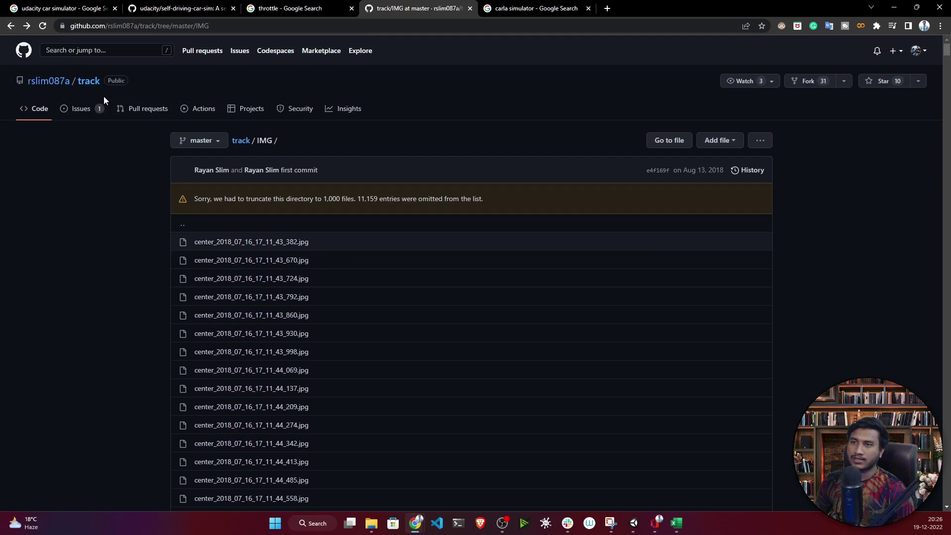
{"action": "scroll", "coordinate": [162, 223], "scroll_direction": "down", "scroll_amount": 10}
{"action": "scroll", "coordinate": [155, 223], "scroll_direction": "up", "scroll_amount": 9}
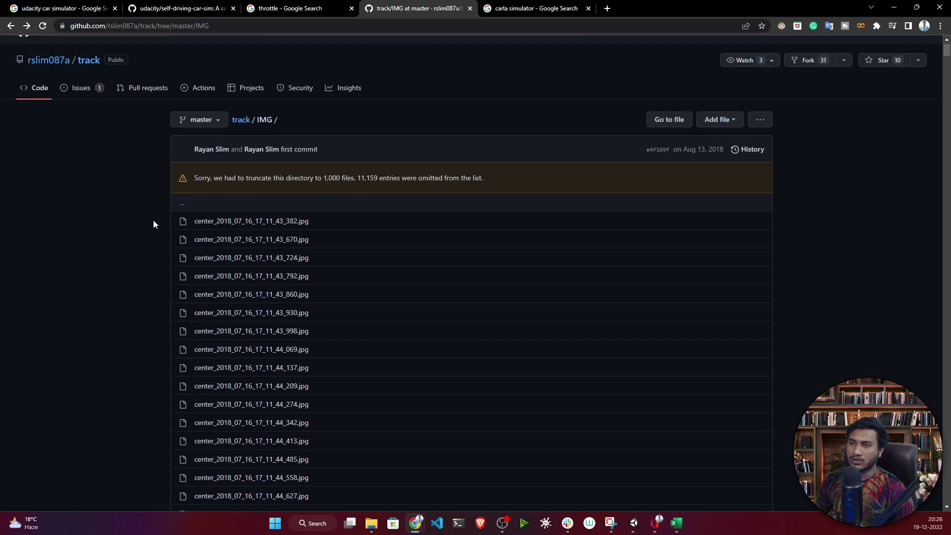
{"action": "scroll", "coordinate": [153, 223], "scroll_direction": "up", "scroll_amount": 1}
{"action": "scroll", "coordinate": [175, 211], "scroll_direction": "down", "scroll_amount": 15}
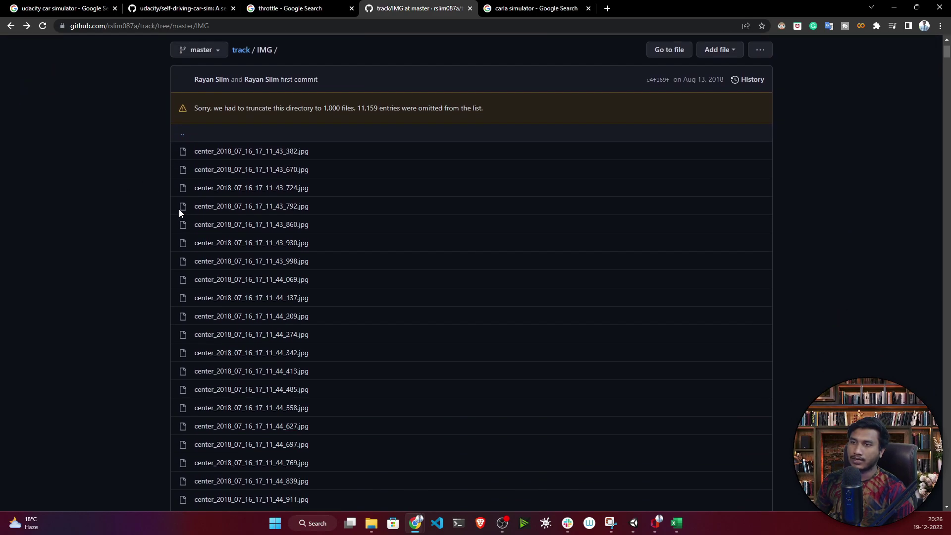
{"action": "scroll", "coordinate": [172, 212], "scroll_direction": "up", "scroll_amount": 15}
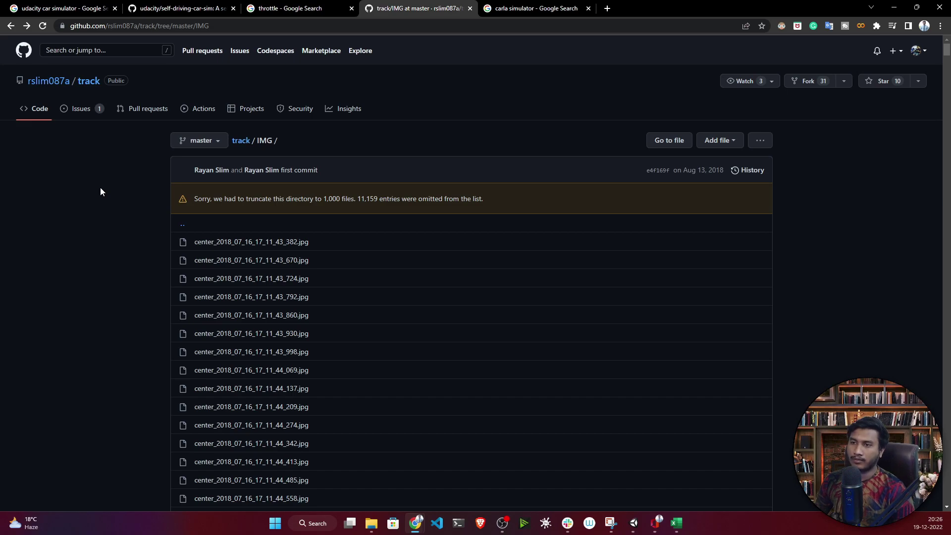
{"action": "scroll", "coordinate": [109, 204], "scroll_direction": "down", "scroll_amount": 5}
{"action": "scroll", "coordinate": [109, 204], "scroll_direction": "up", "scroll_amount": 5}
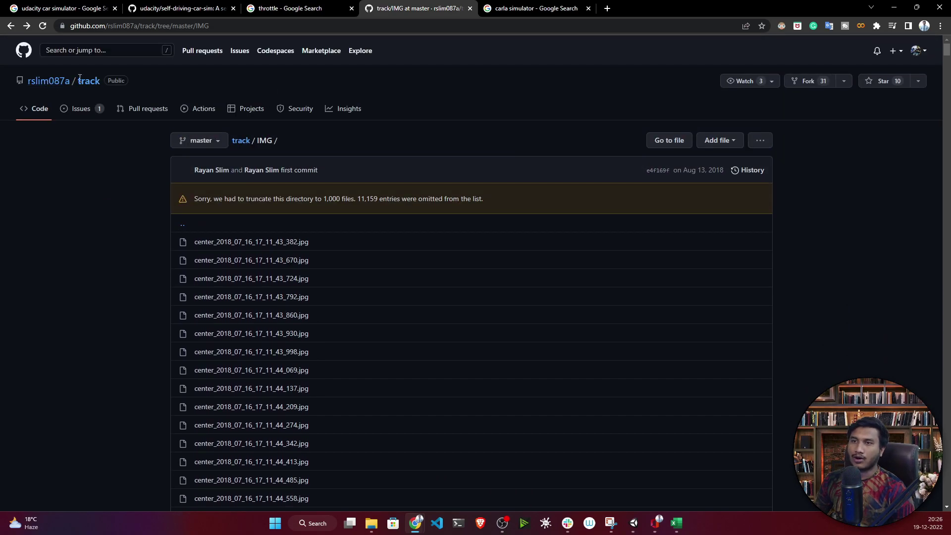
{"action": "scroll", "coordinate": [117, 280], "scroll_direction": "down", "scroll_amount": 5}
{"action": "scroll", "coordinate": [117, 280], "scroll_direction": "up", "scroll_amount": 5}
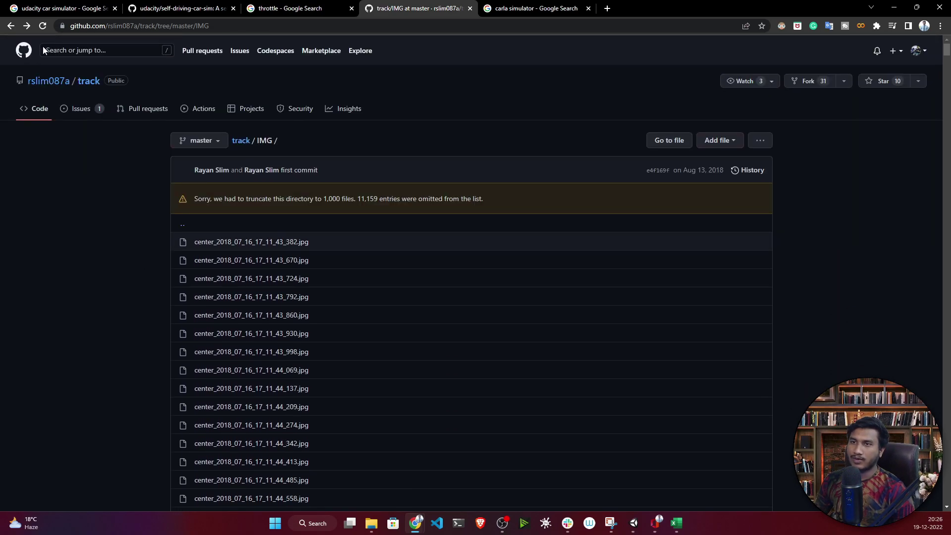
{"action": "left_click", "coordinate": [230, 26]}
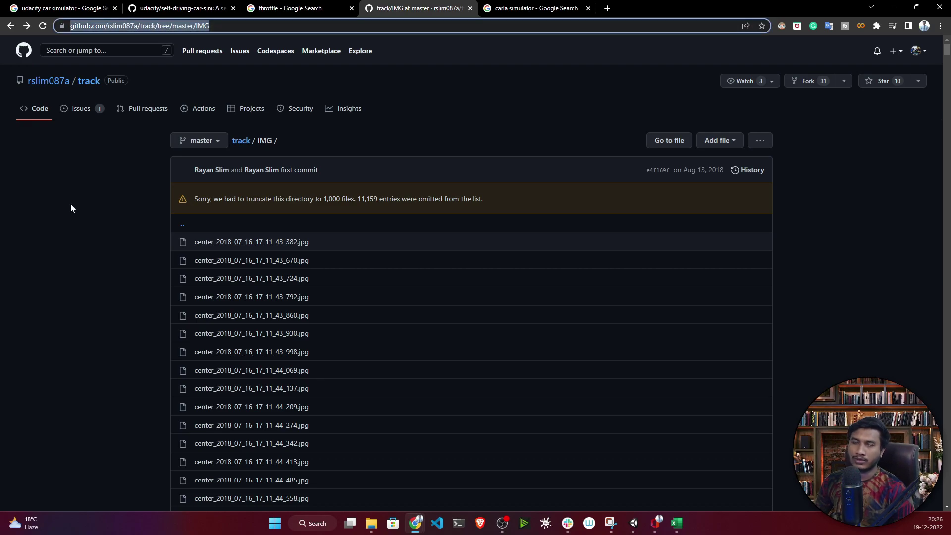